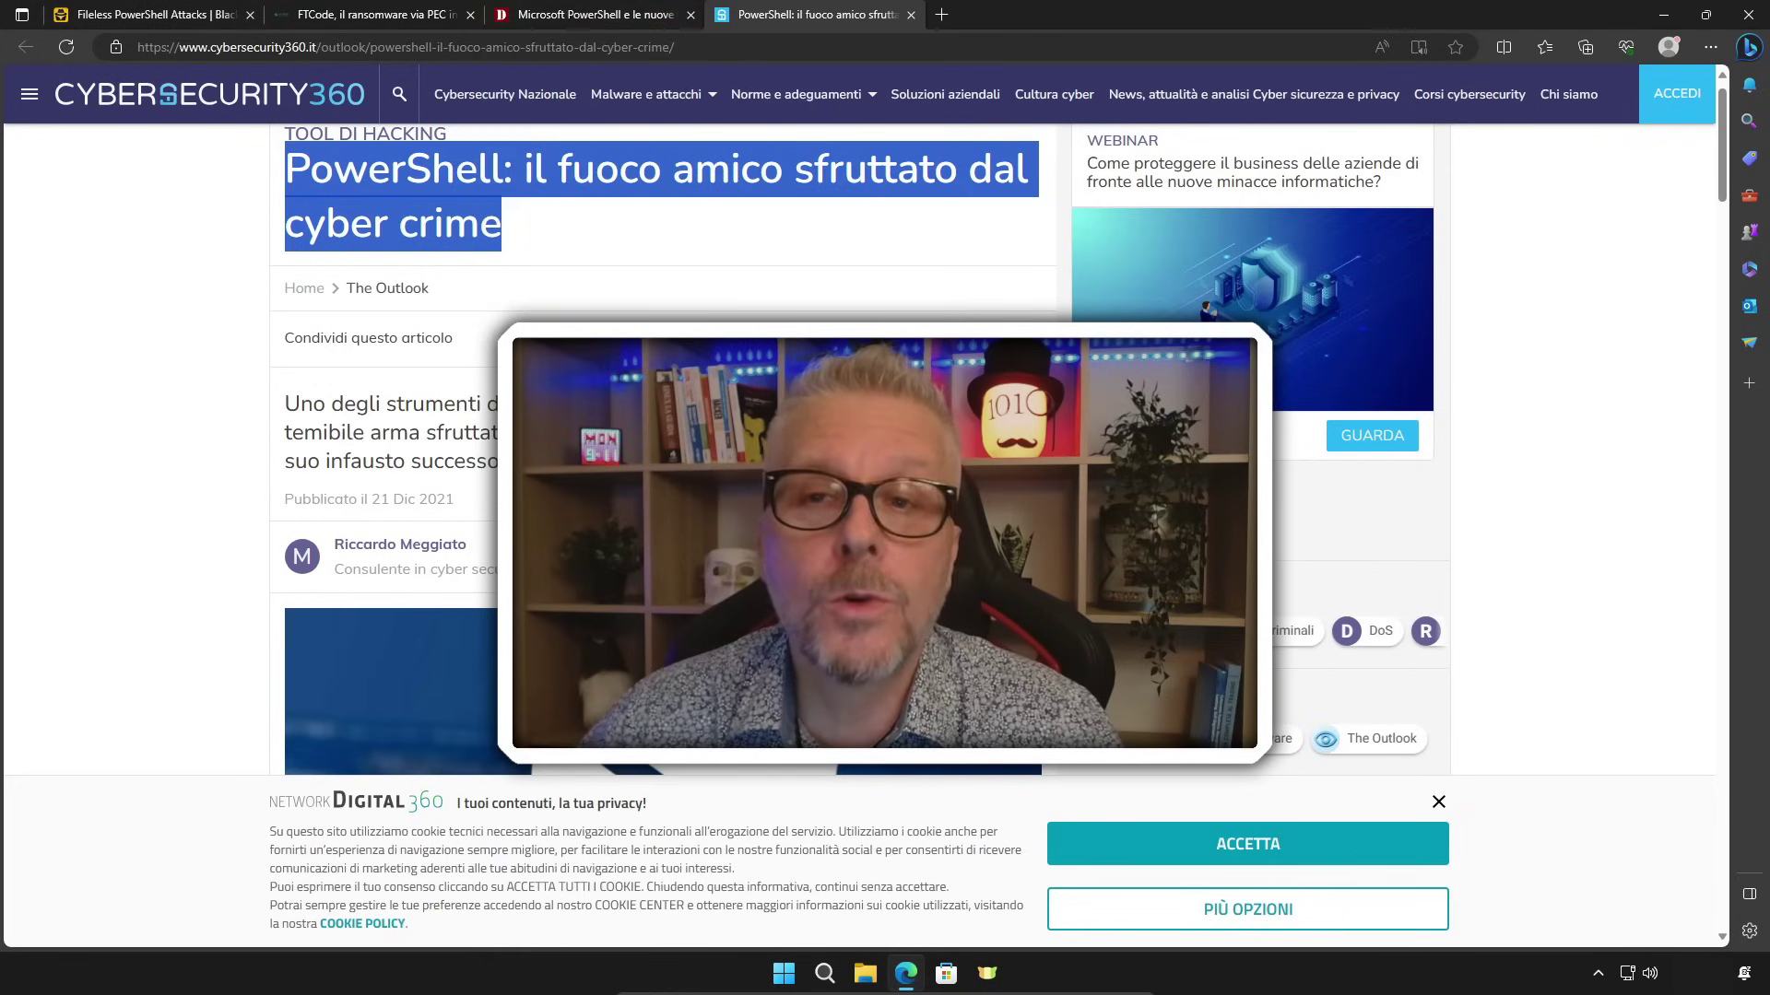
# Browse the open articles about PowerShell malware, the FTCode ransomware and fileless PowerShell attacks.
pyautogui.click(613, 9)
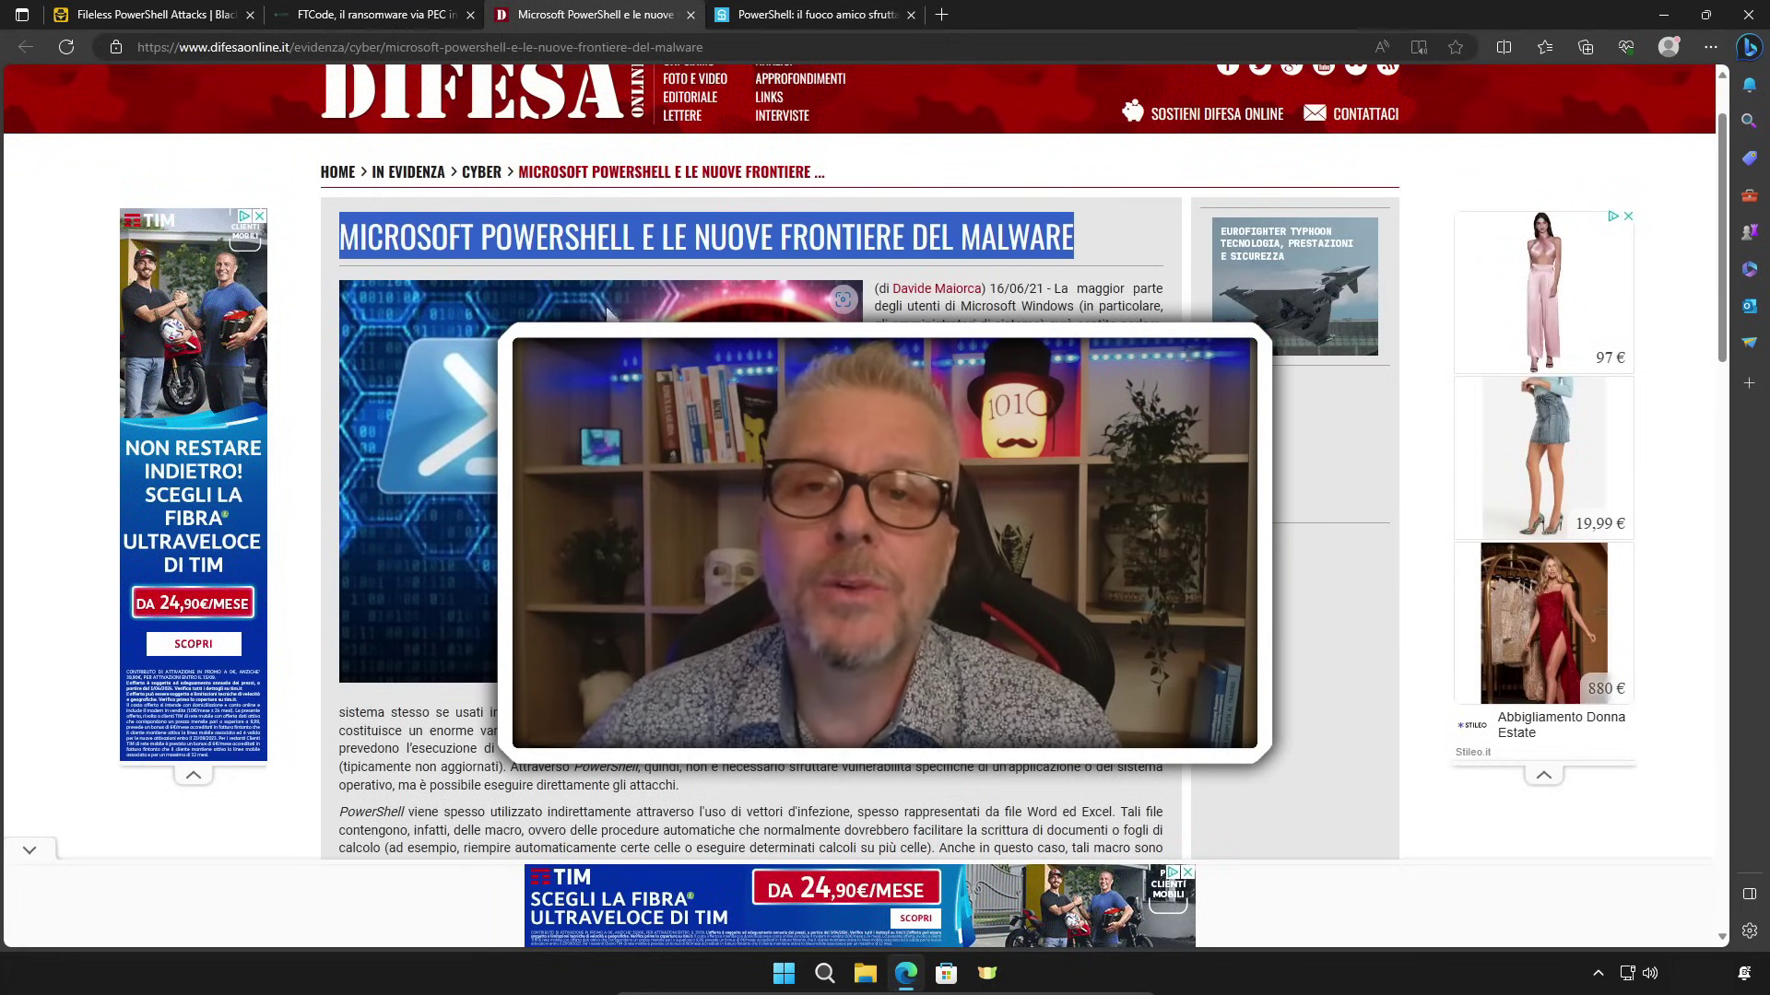
pyautogui.click(375, 8)
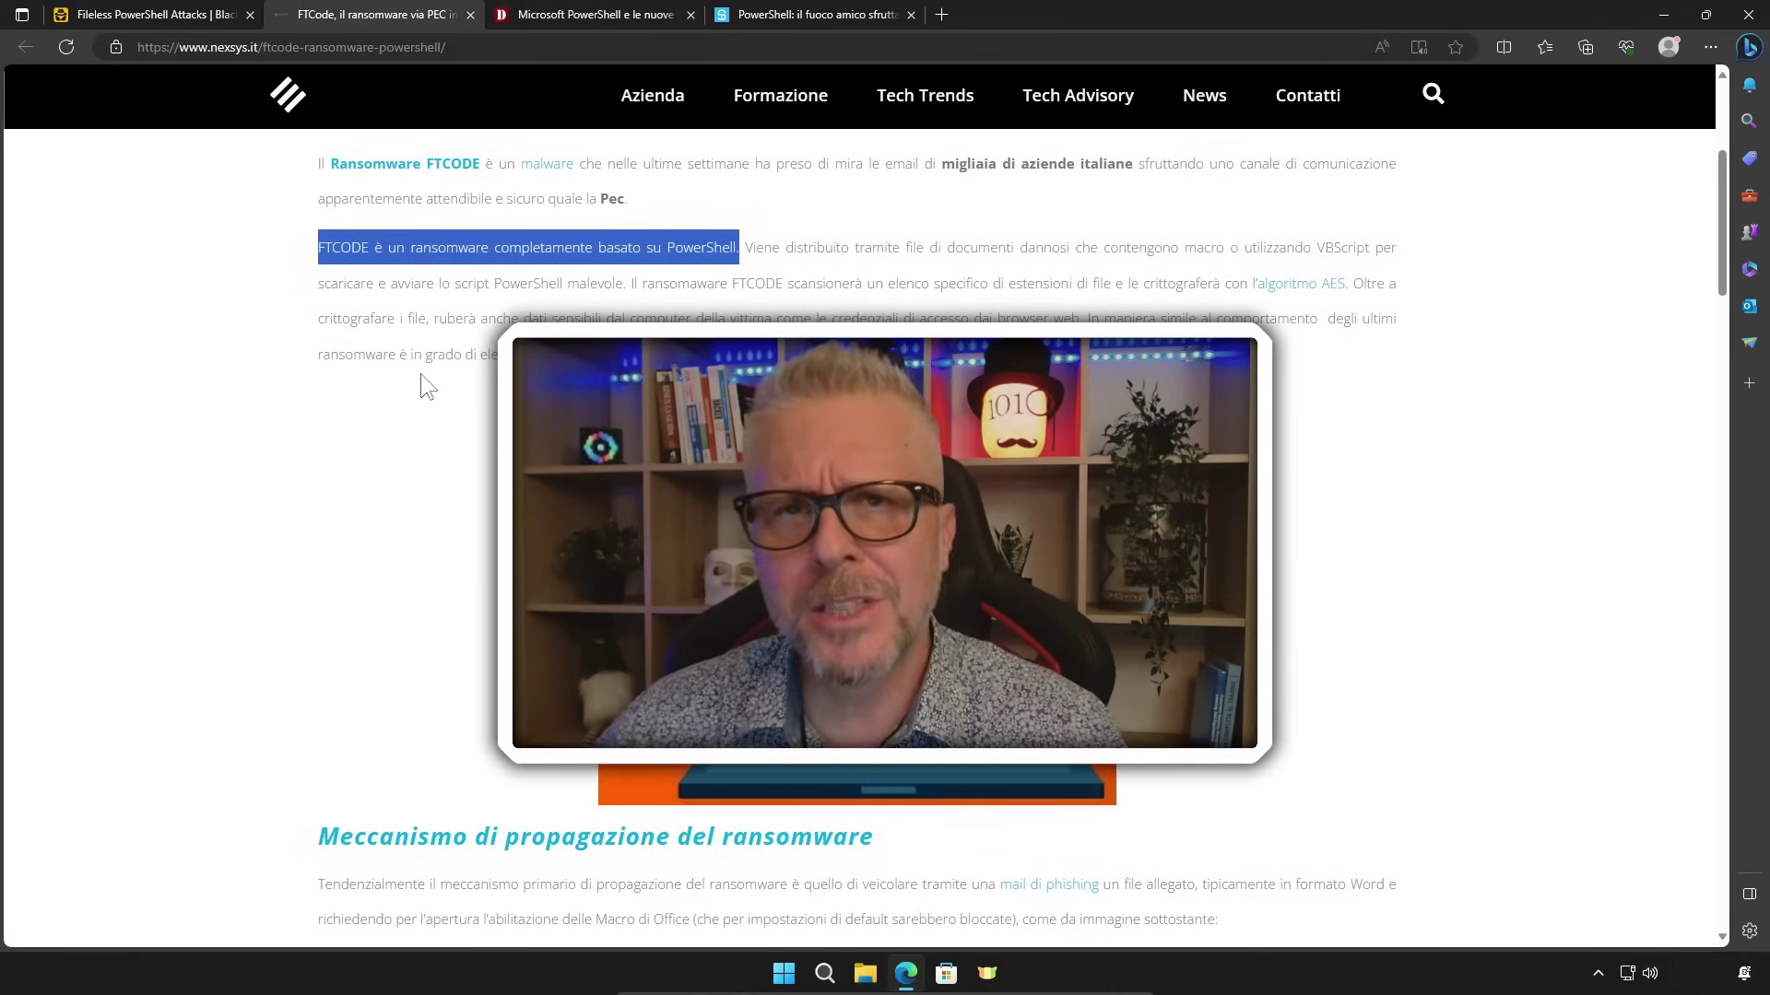
pyautogui.click(138, 13)
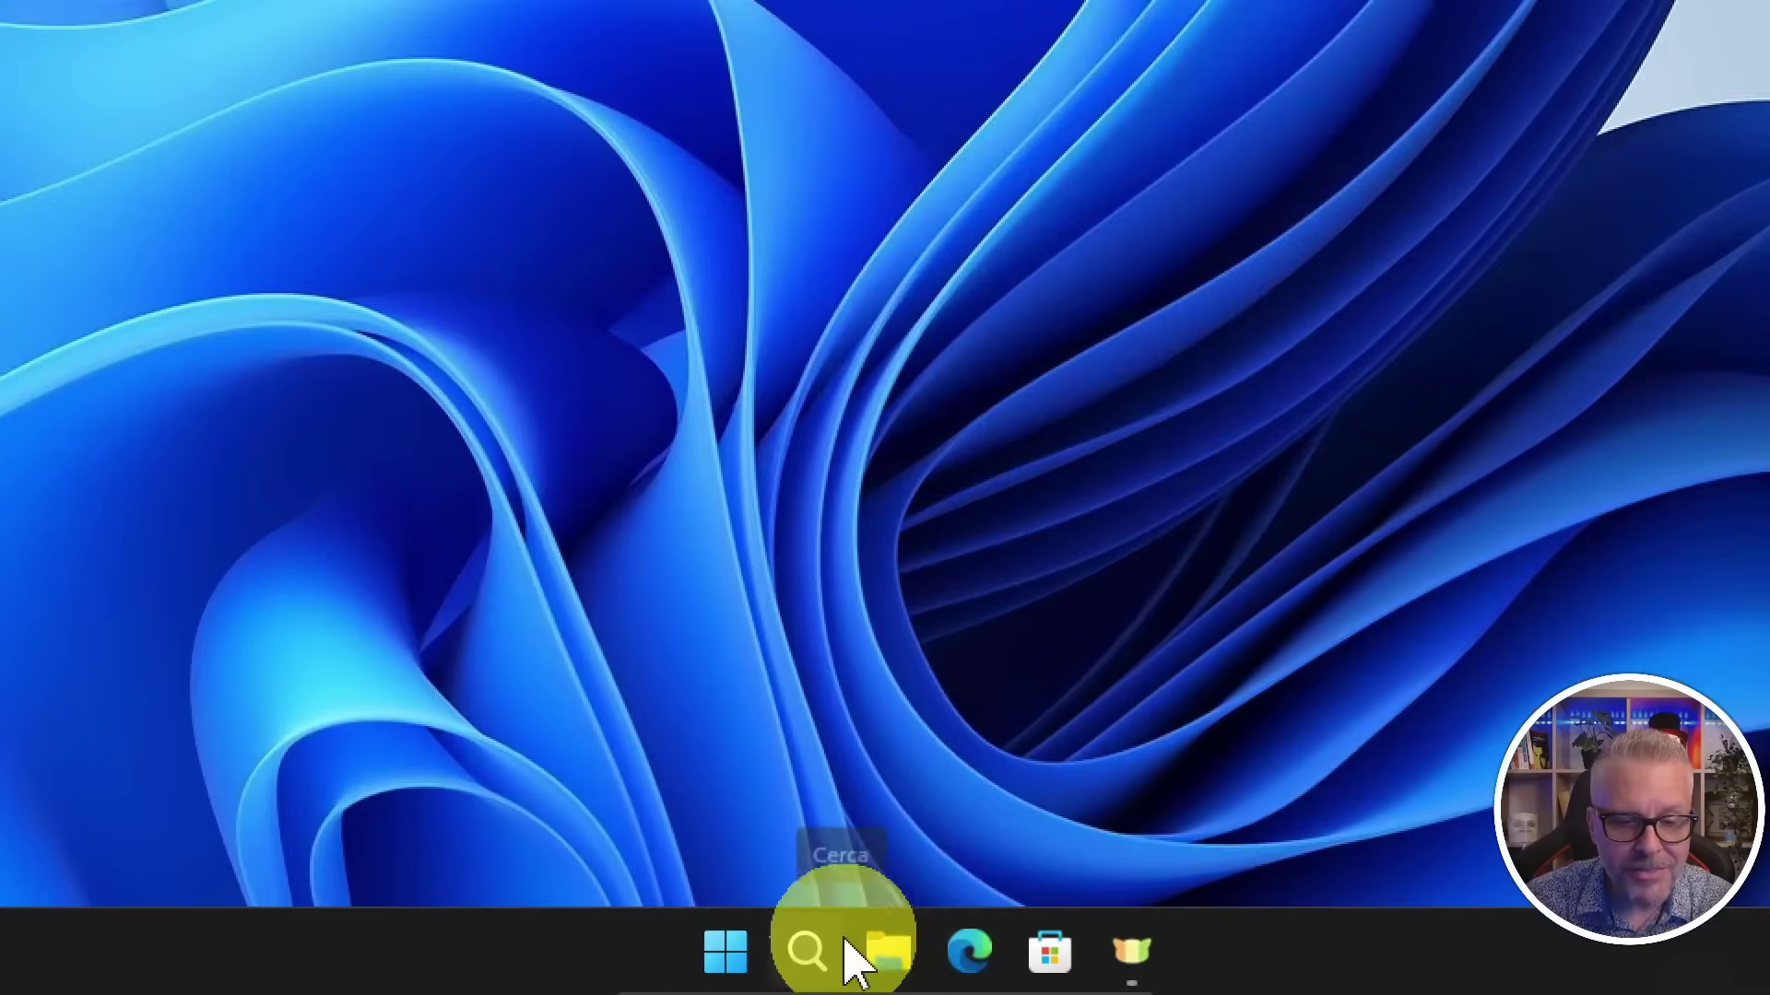
# Open the Control Panel from File Explorer and go to the list for uninstalling programs.
pyautogui.click(888, 959)
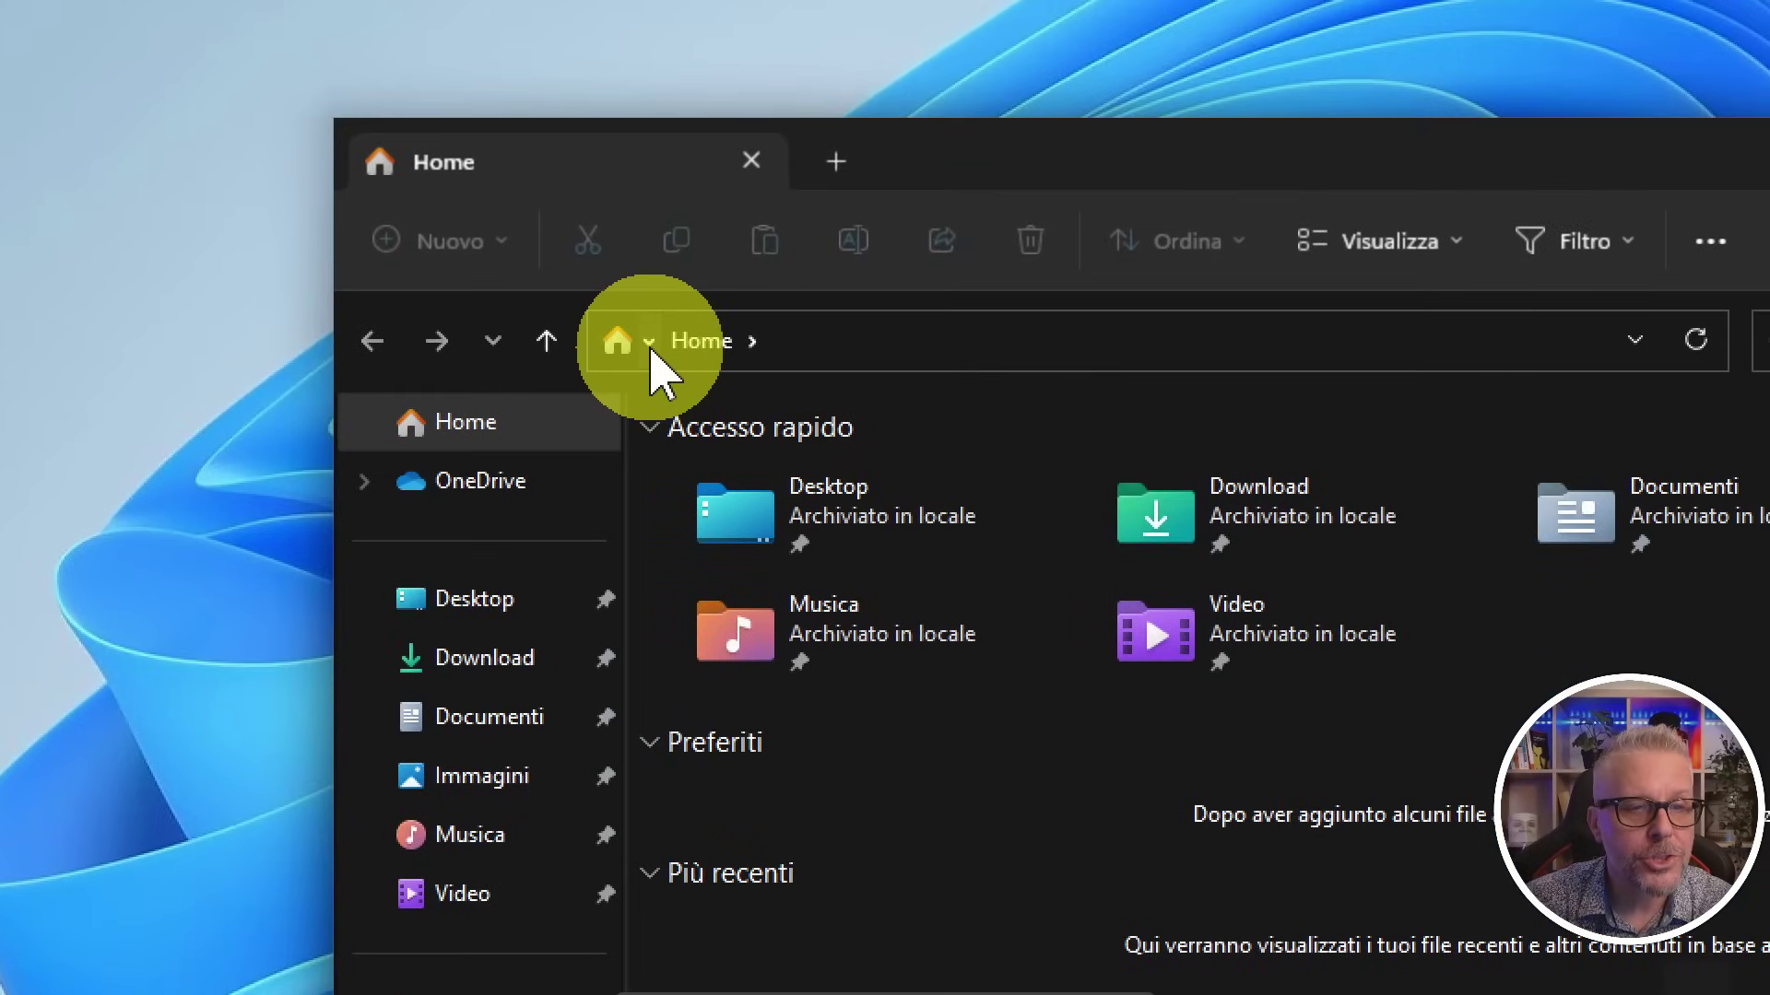
pyautogui.click(650, 343)
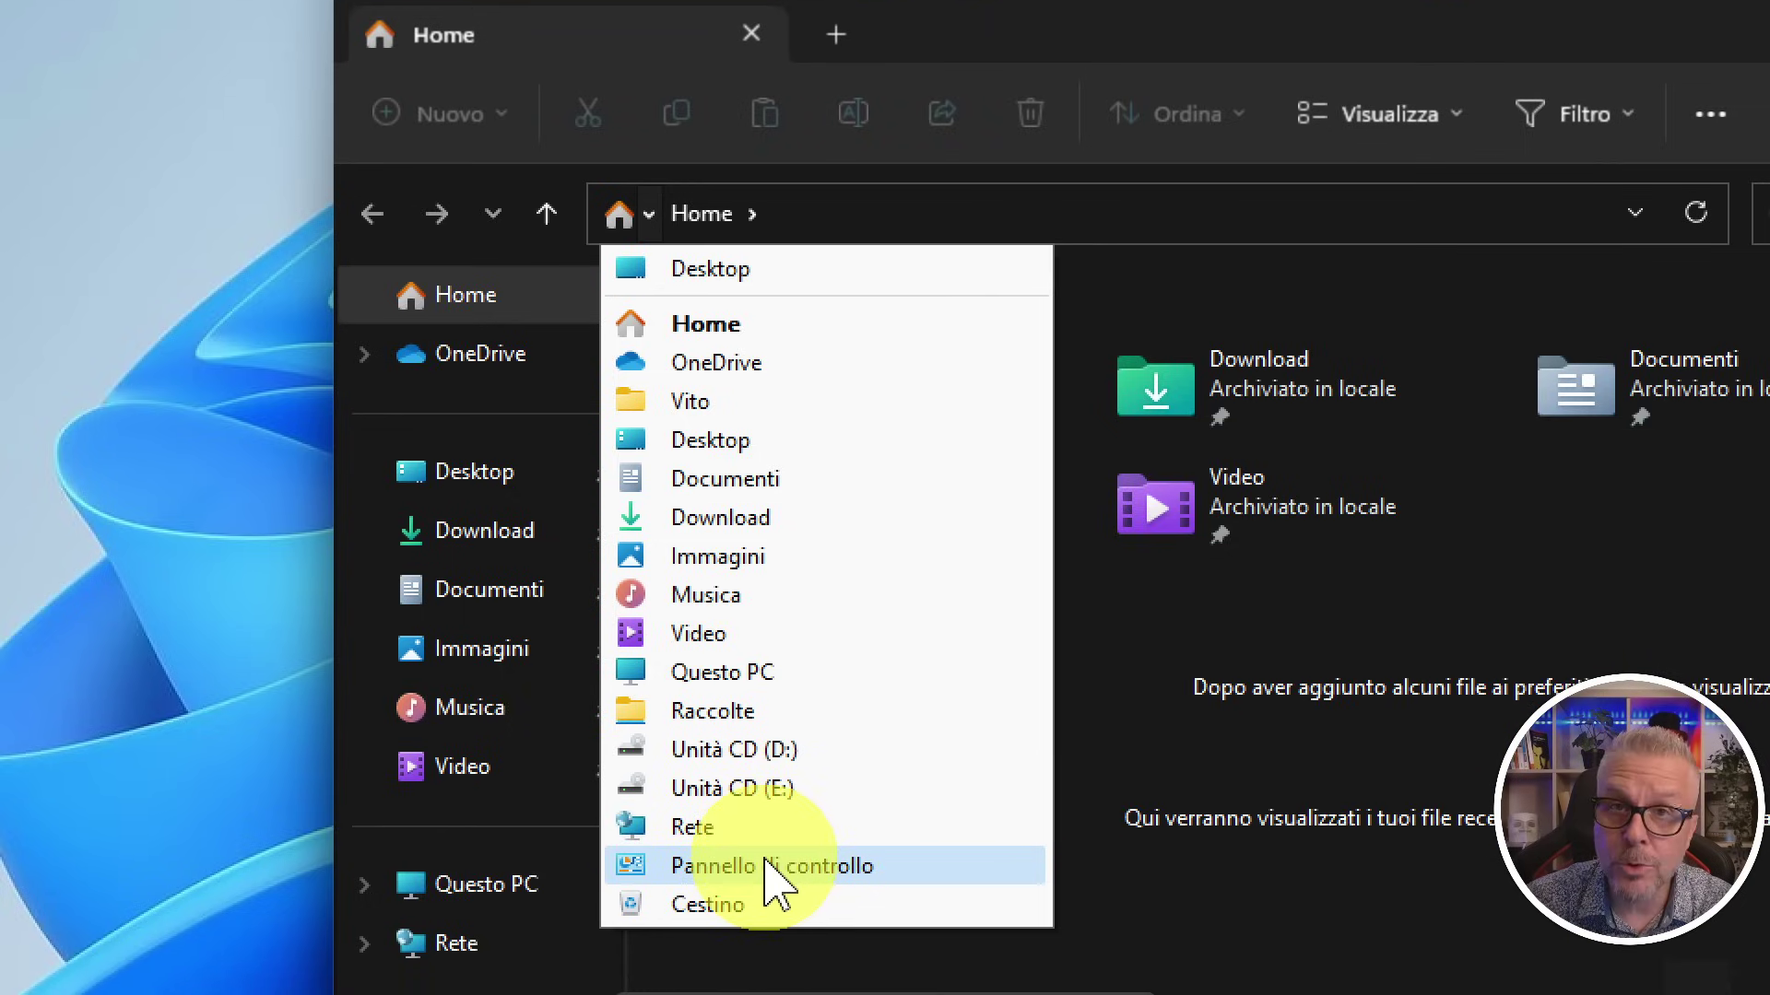
pyautogui.click(774, 877)
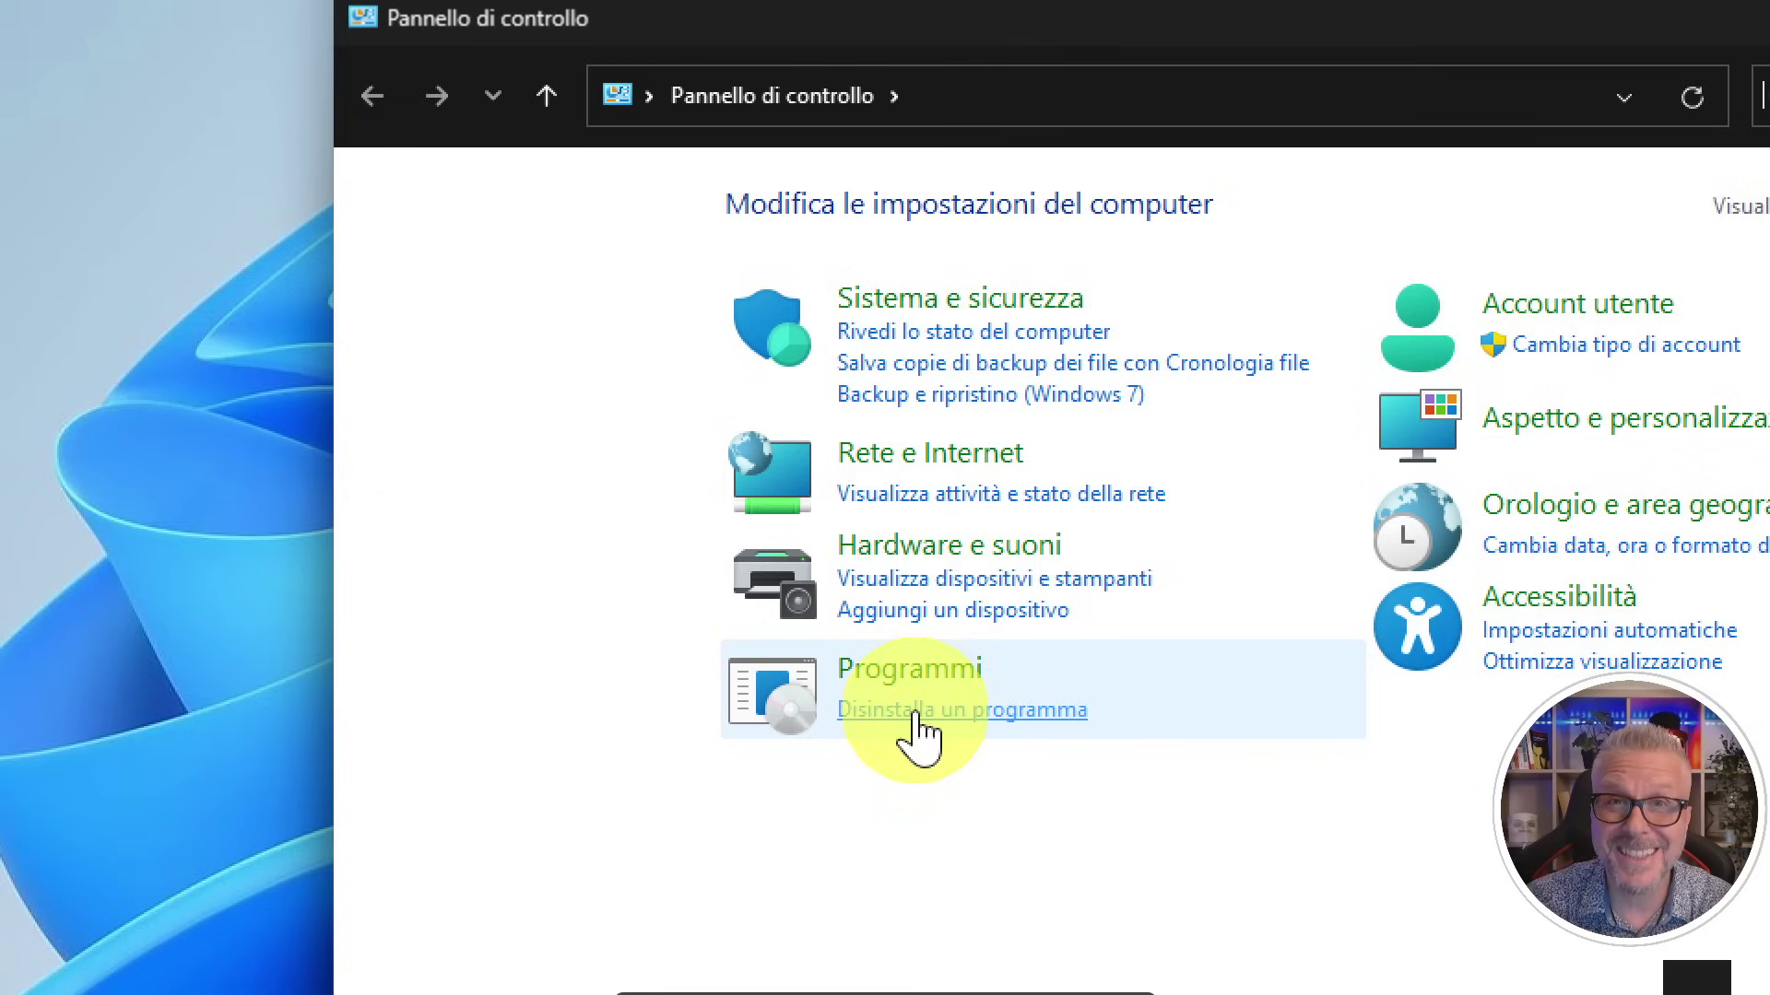
pyautogui.click(915, 715)
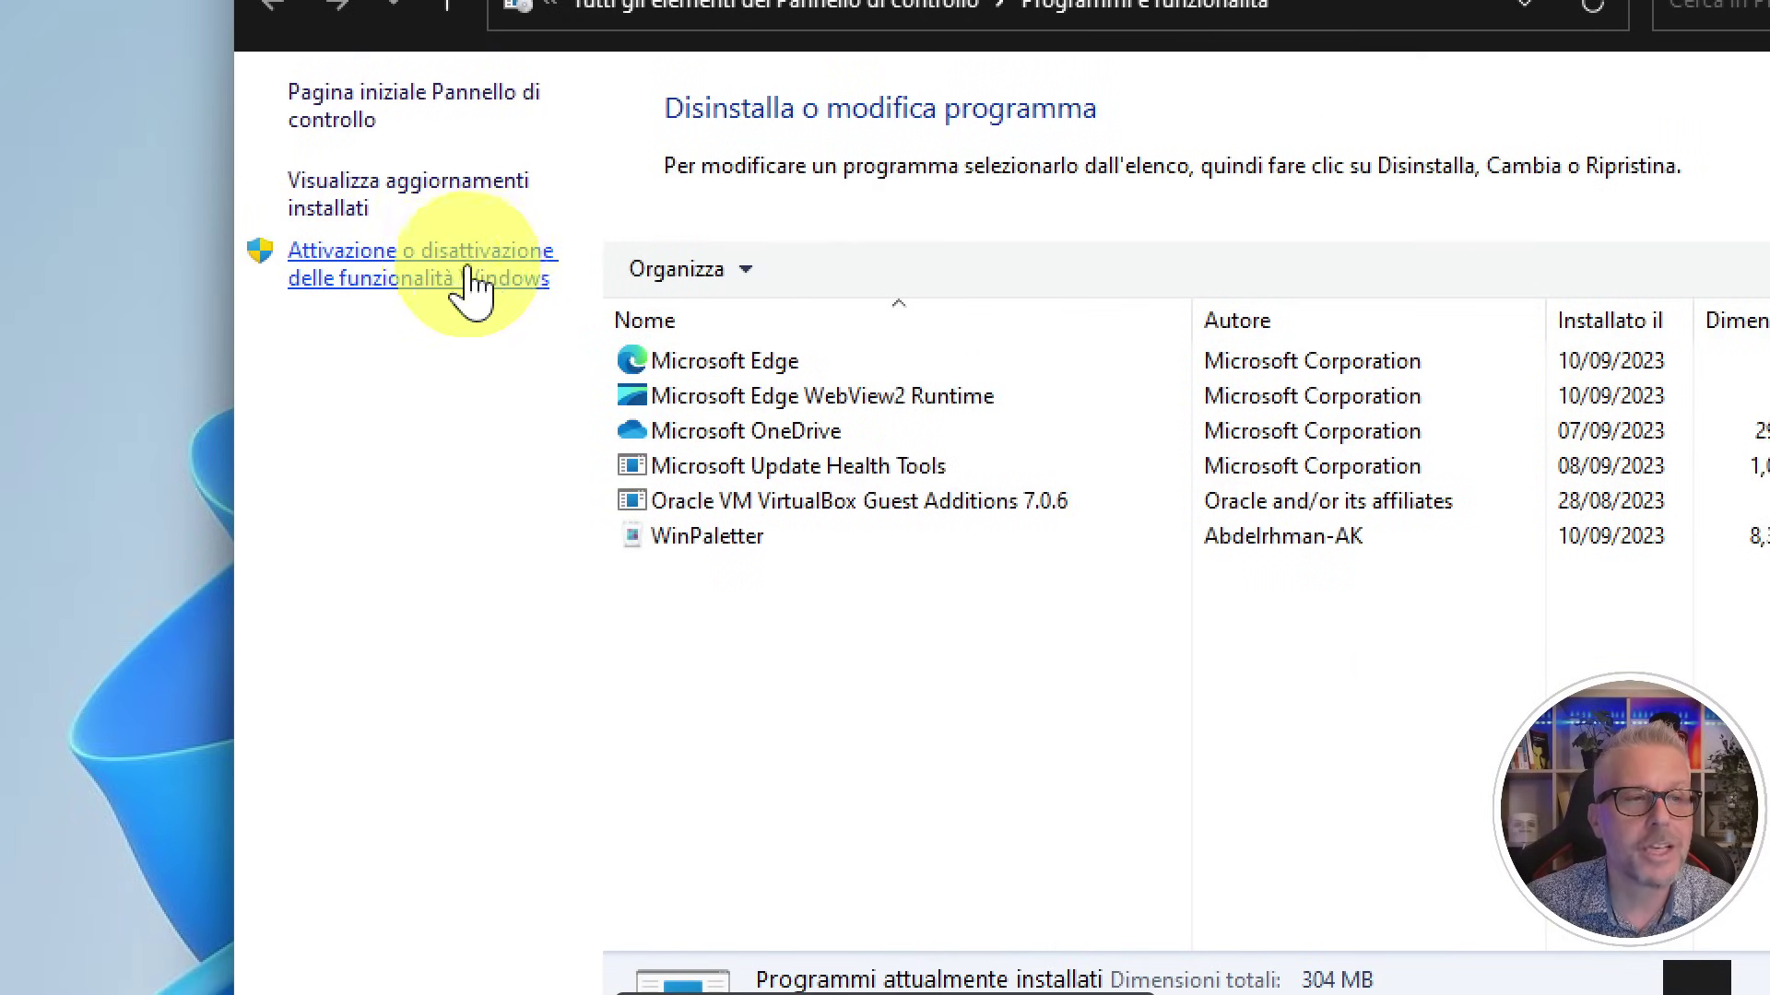
# Disable the Windows PowerShell 2.0 feature in the Windows features, apply the change and close the dialog.
pyautogui.click(419, 293)
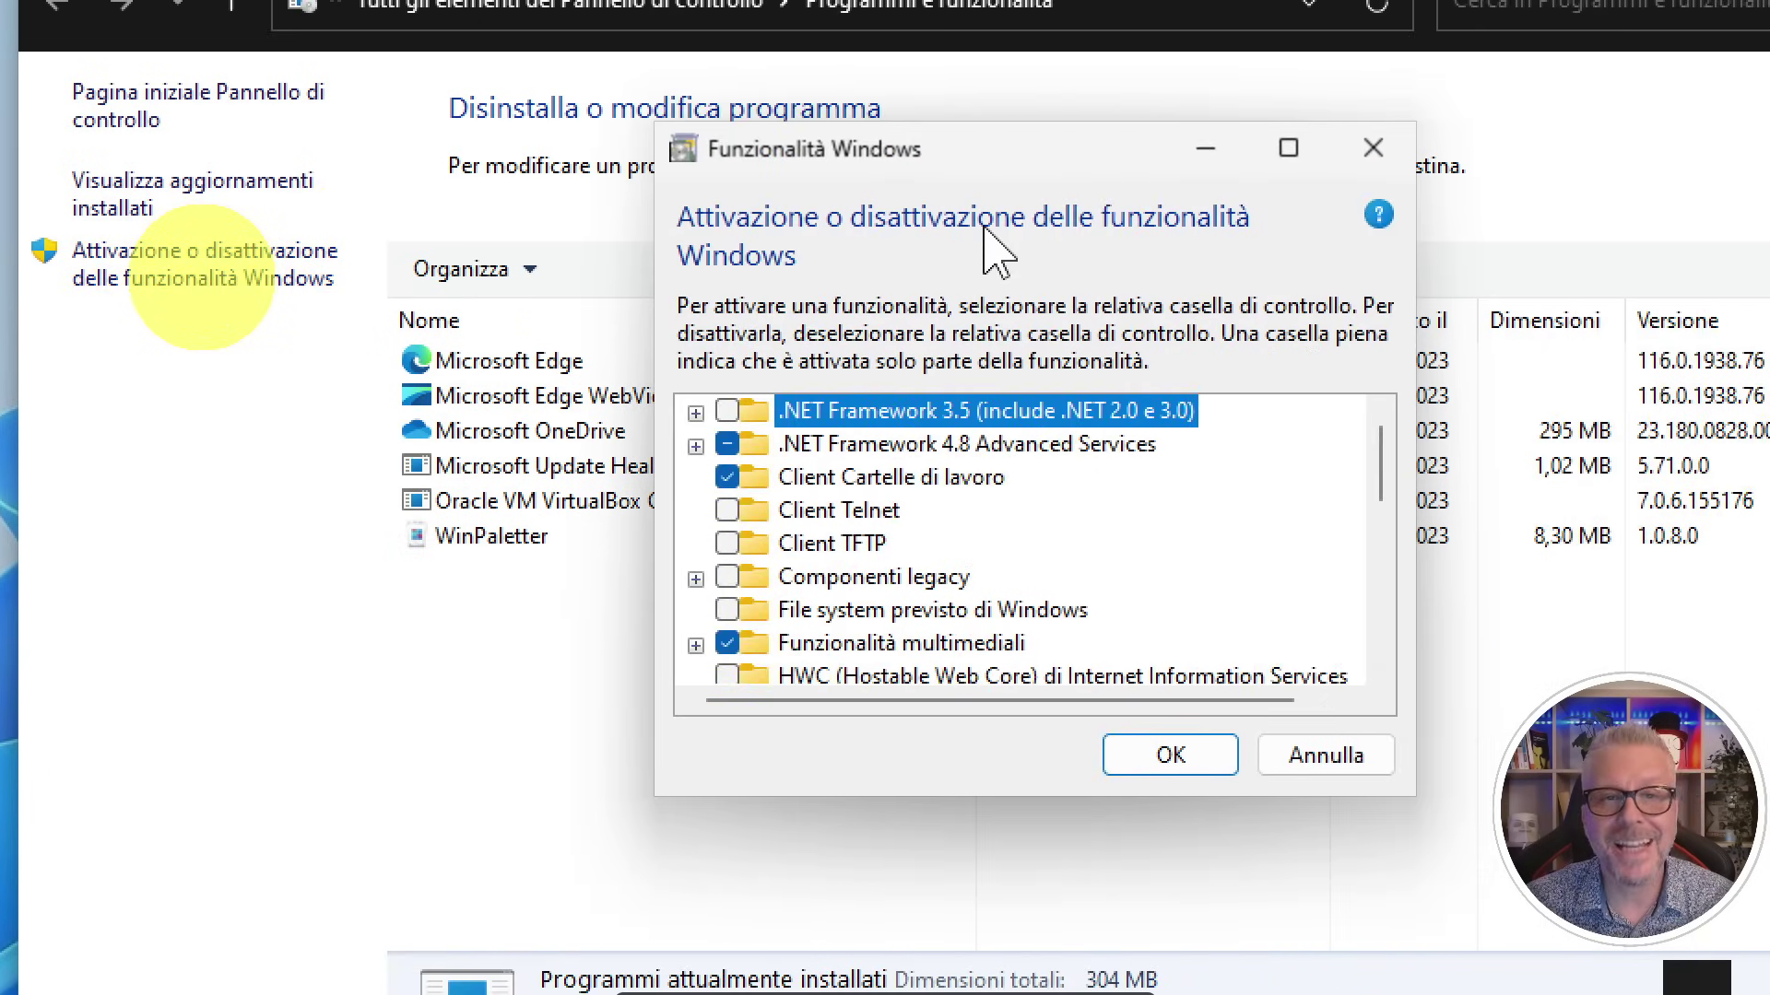
pyautogui.scroll(-3, 1042, 548)
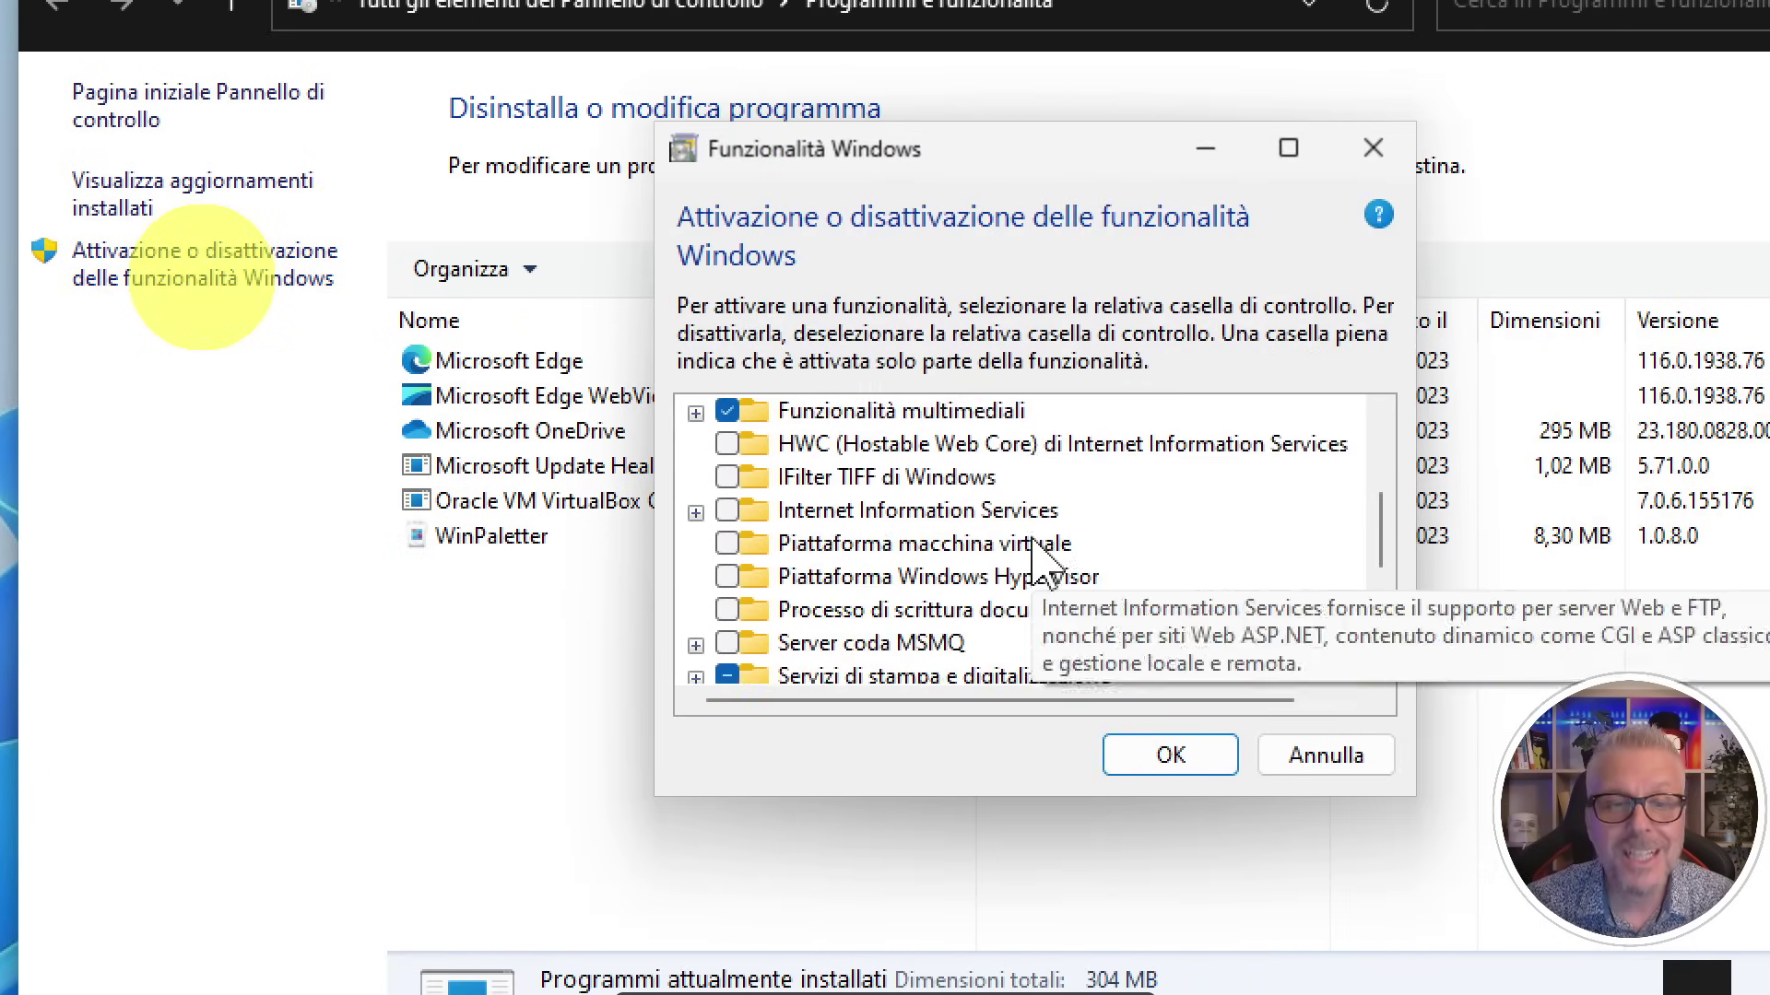
pyautogui.scroll(-3, 1033, 553)
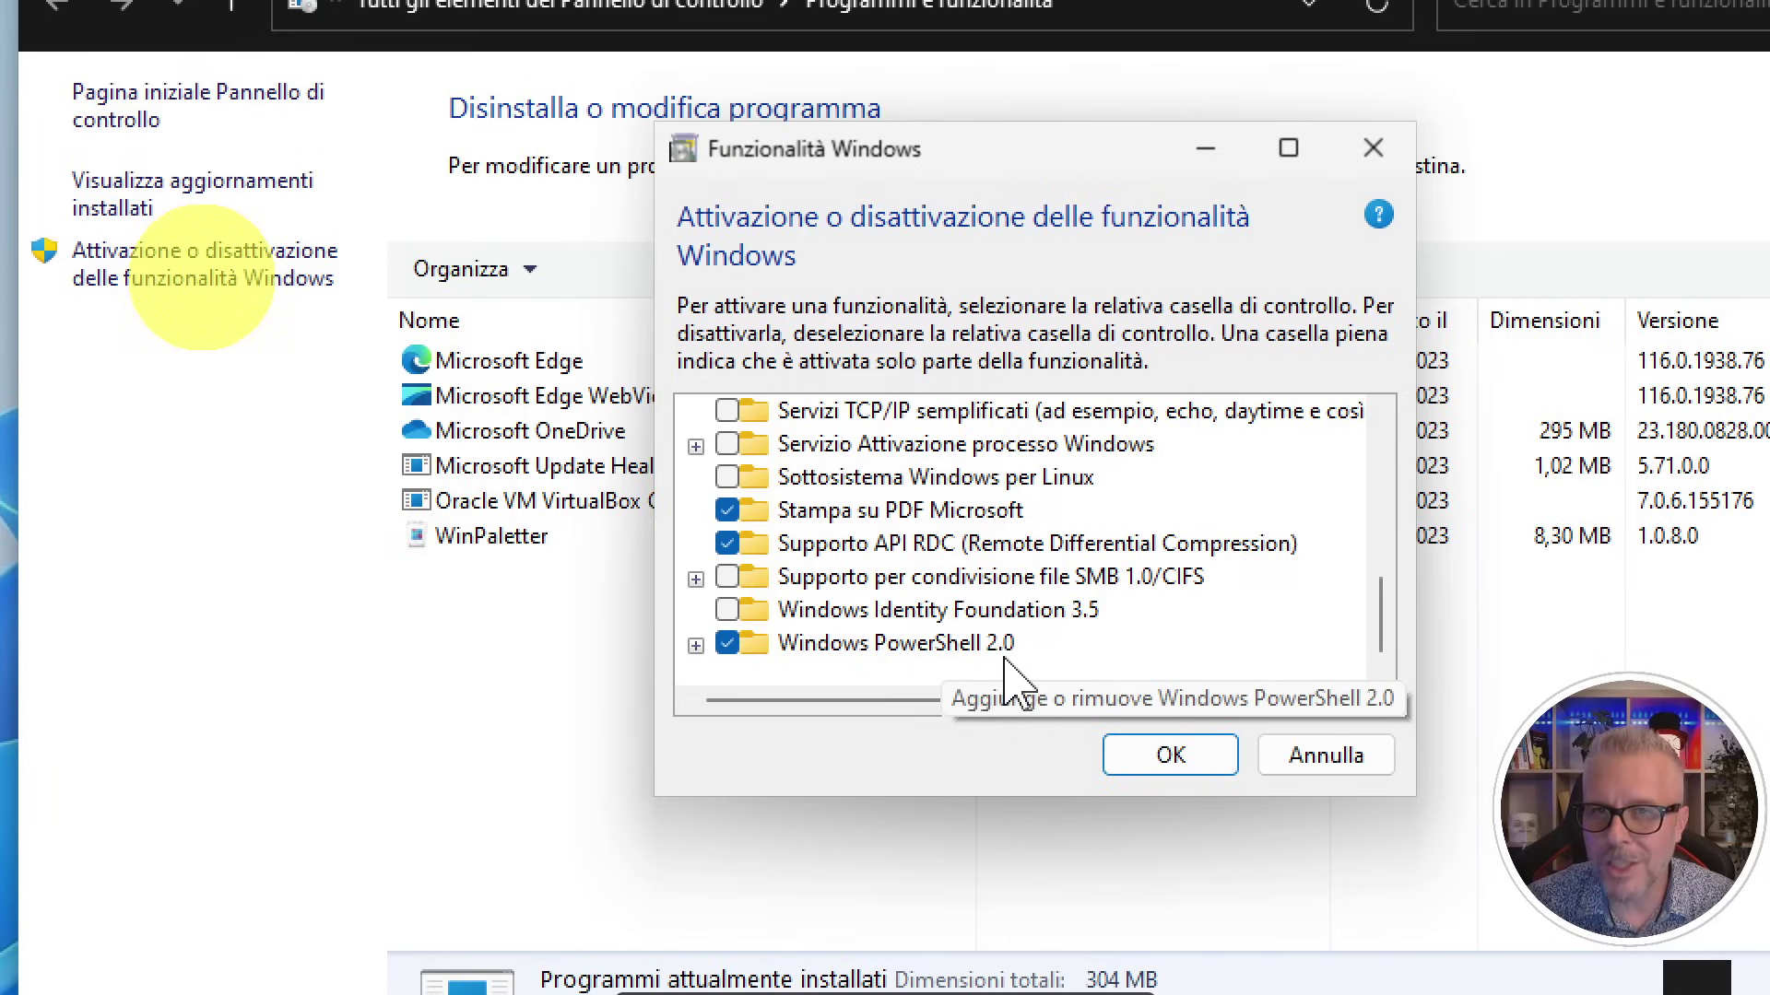
pyautogui.click(726, 645)
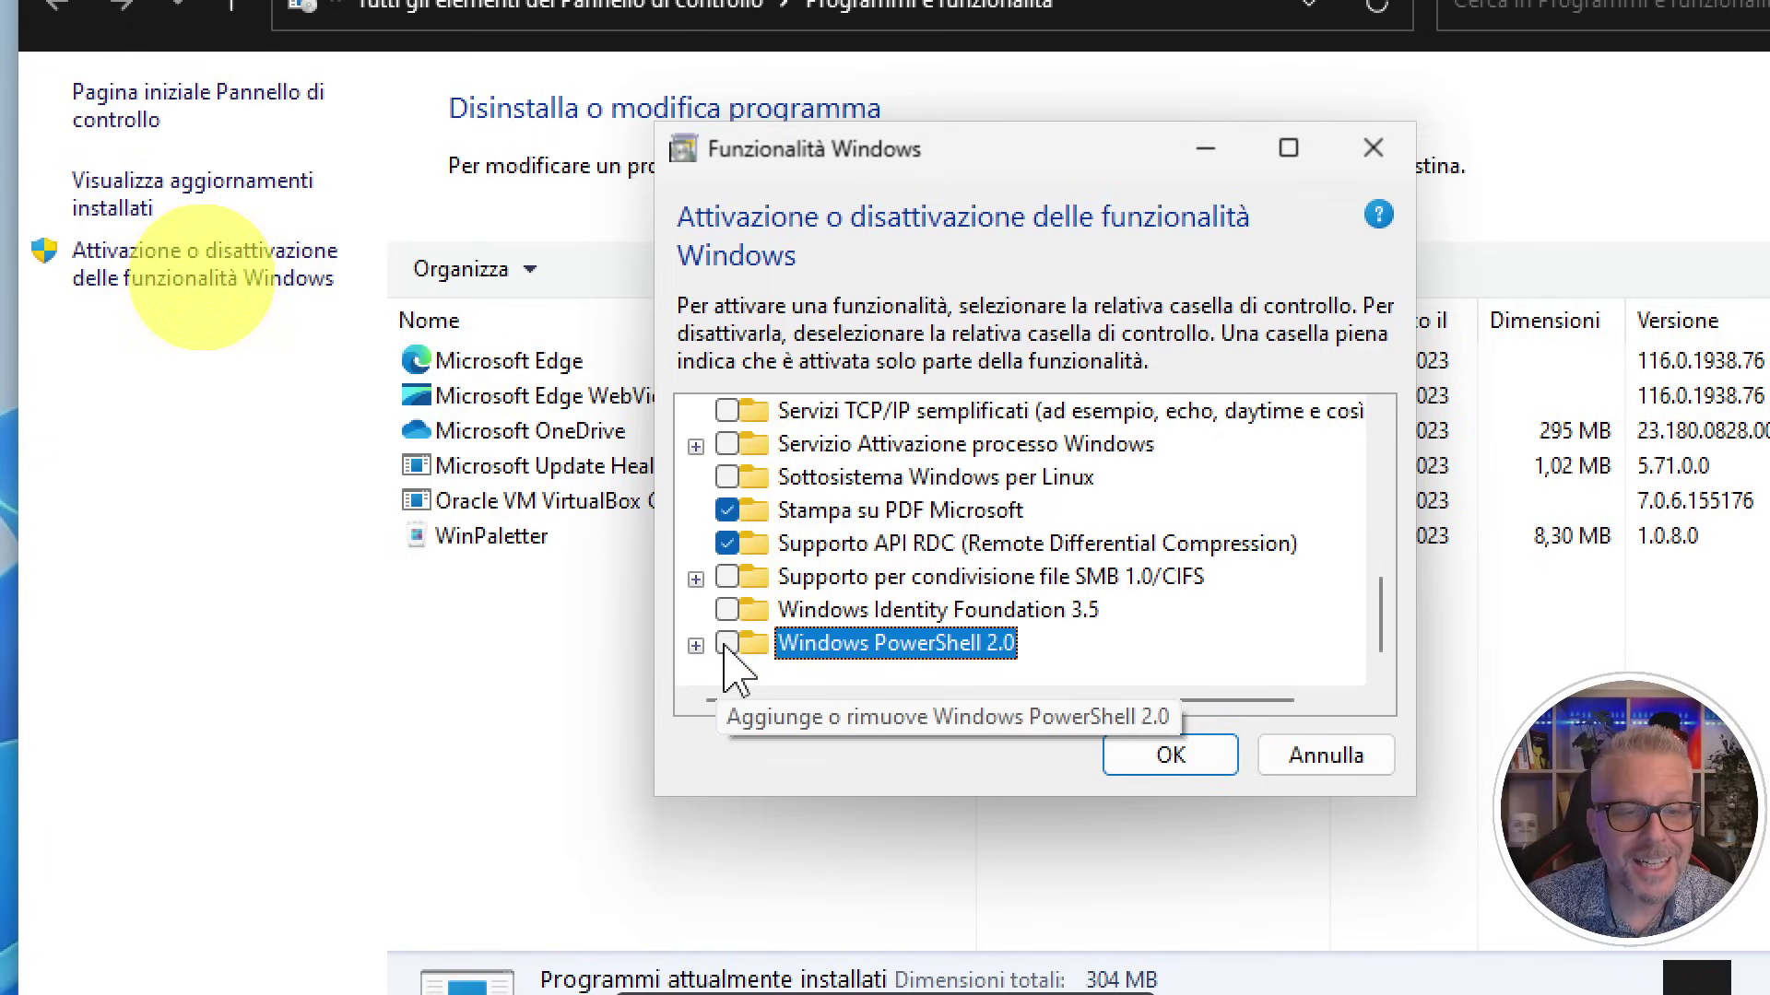
pyautogui.click(1174, 763)
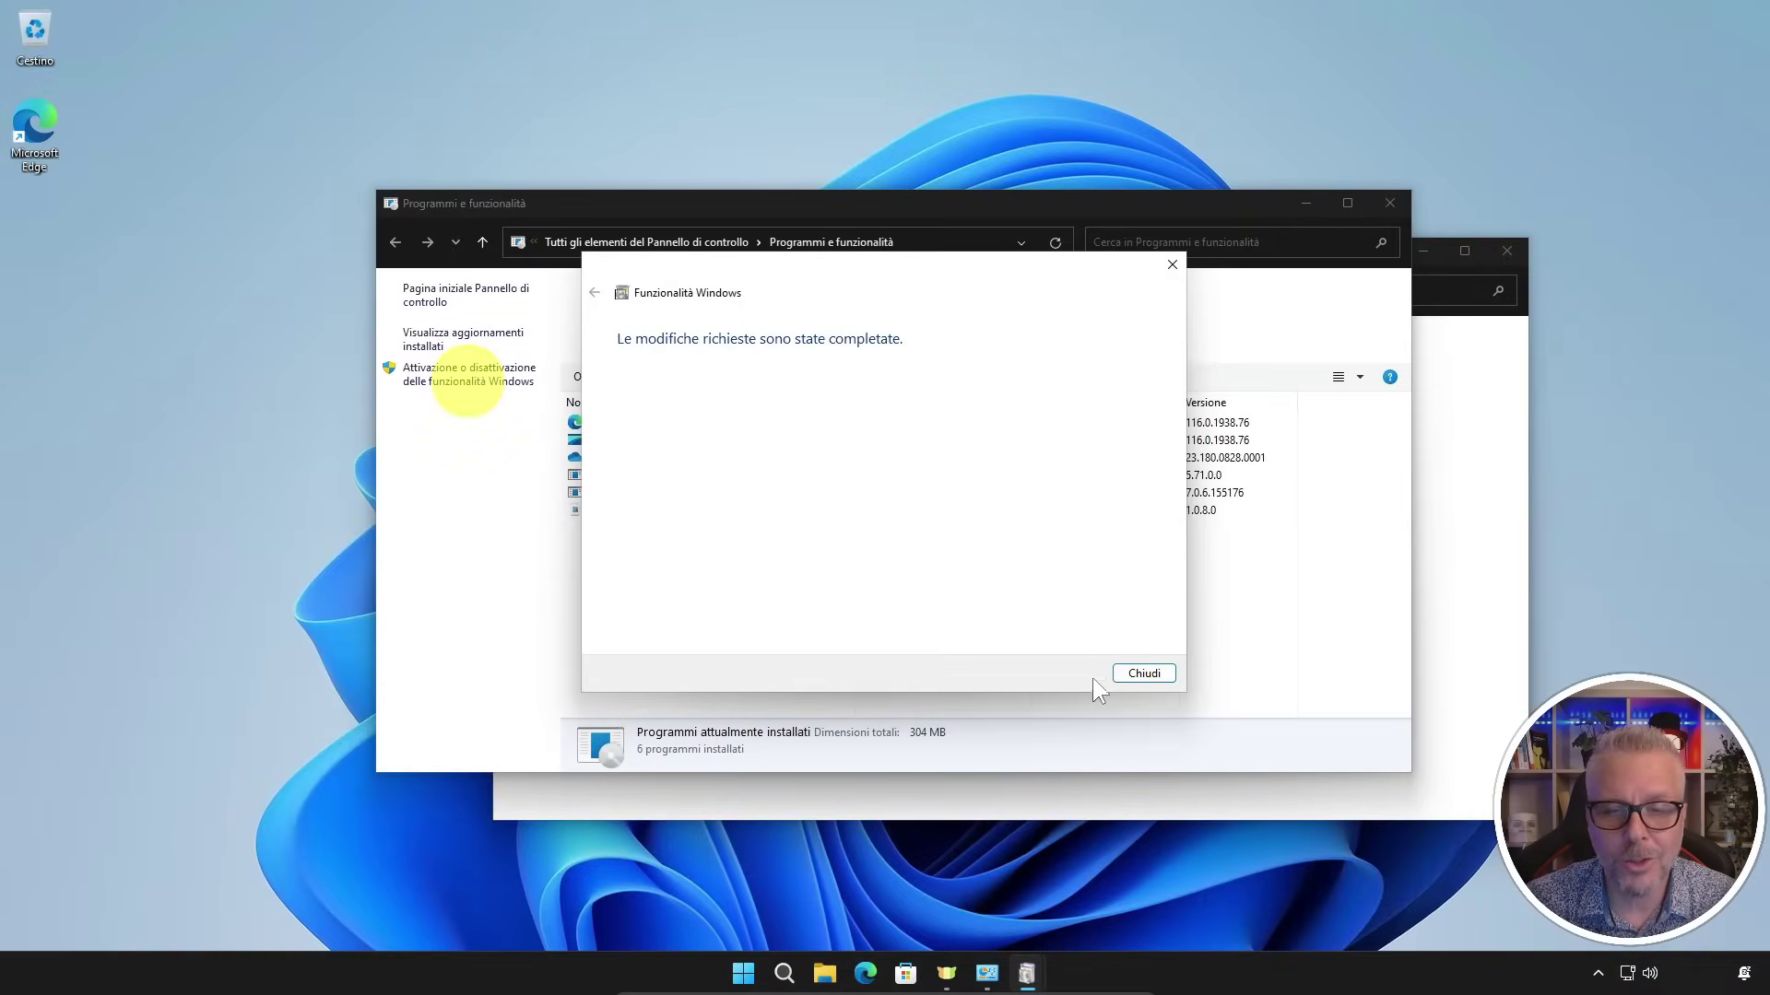
pyautogui.click(1143, 674)
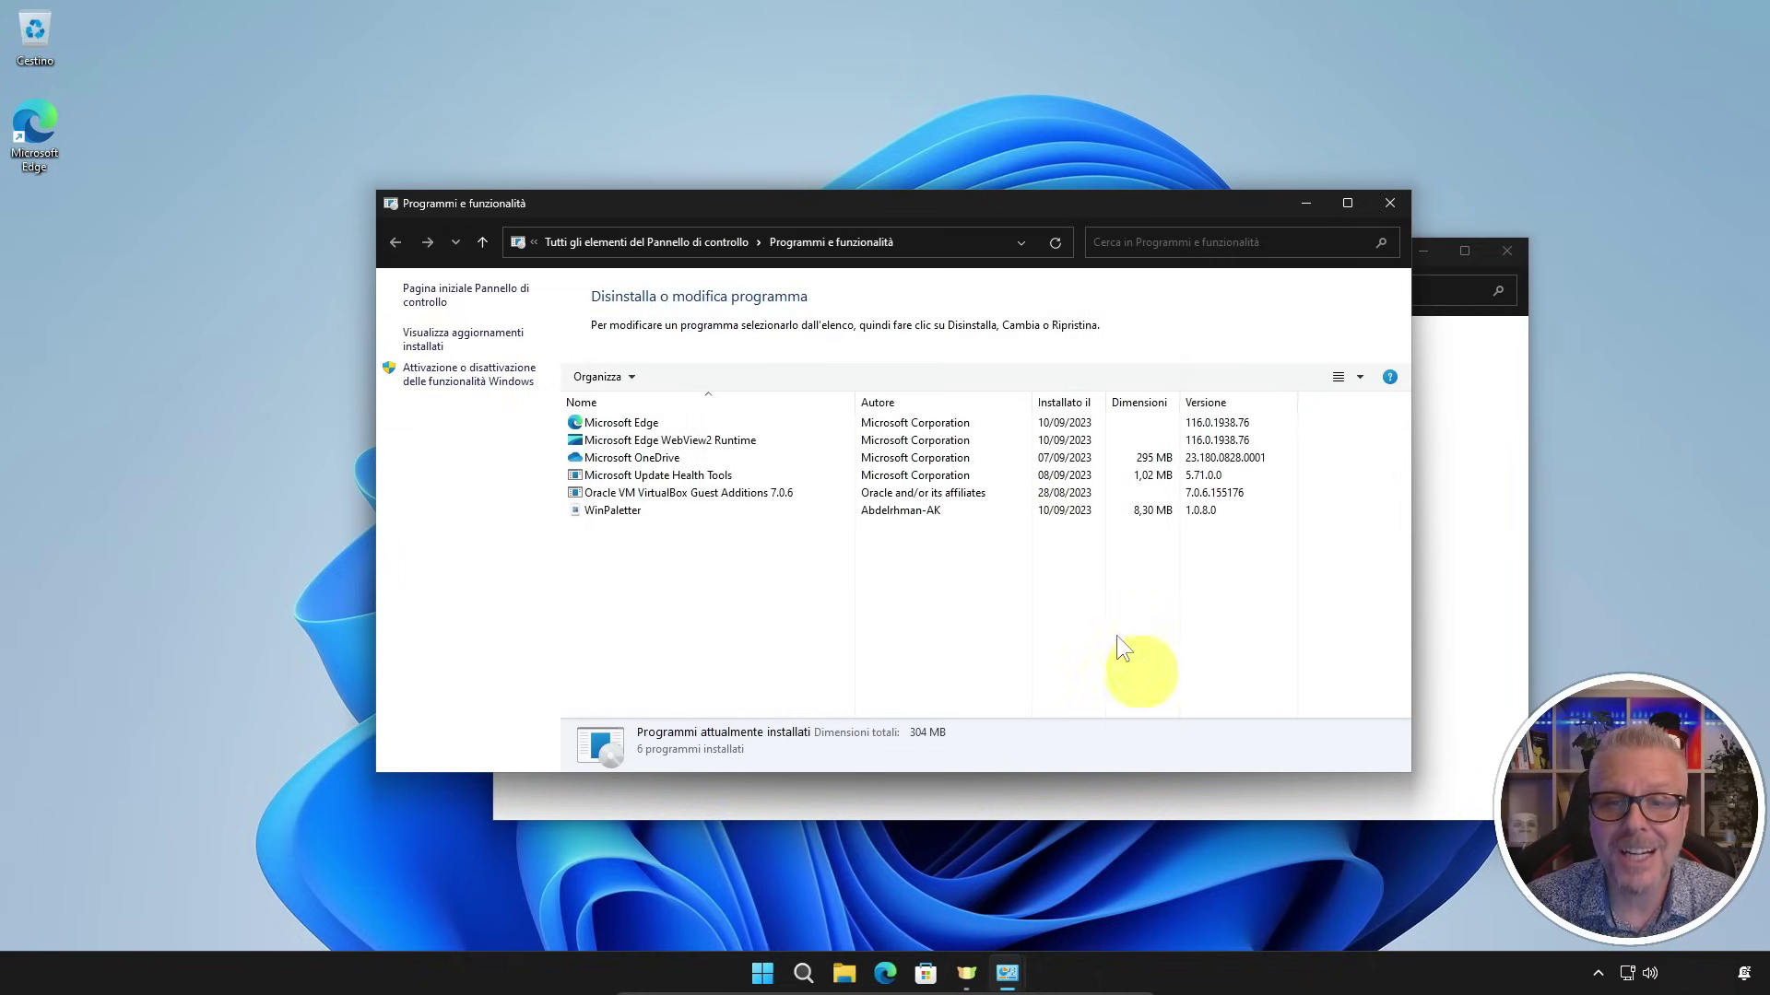
# Check the state of Windows PowerShell 2.0 in the Windows features again and close all Control Panel windows.
pyautogui.click(467, 387)
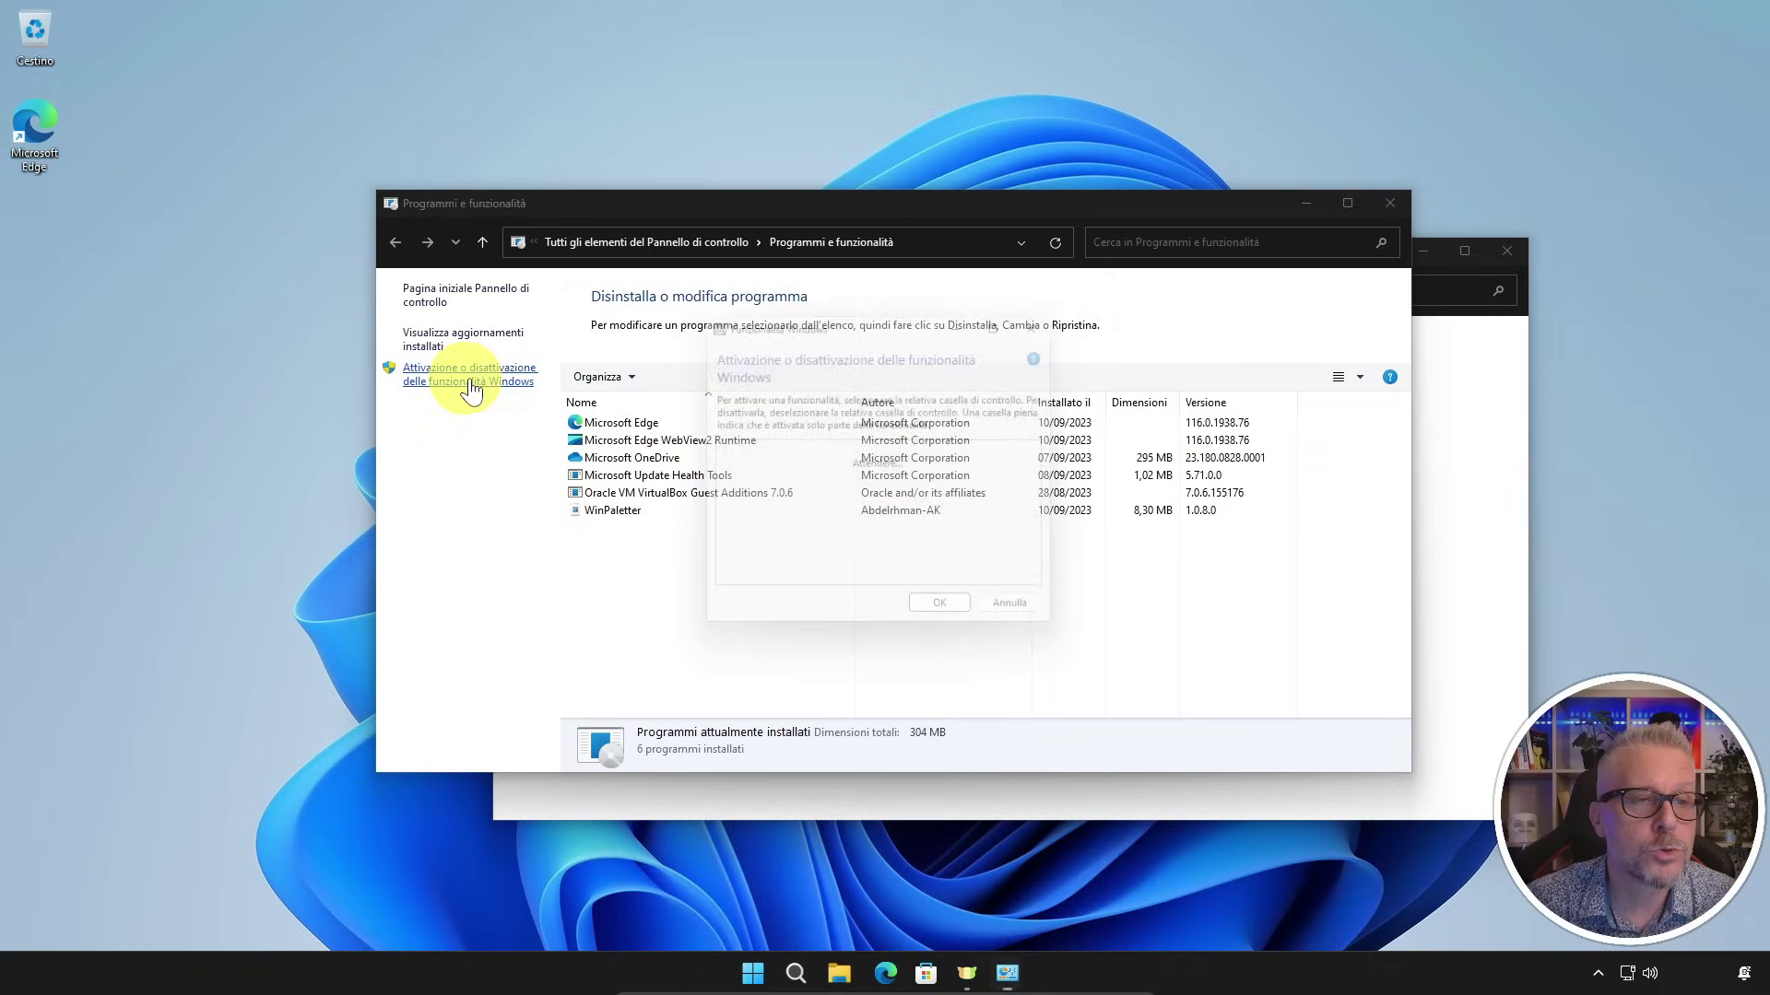
pyautogui.scroll(-10, 847, 532)
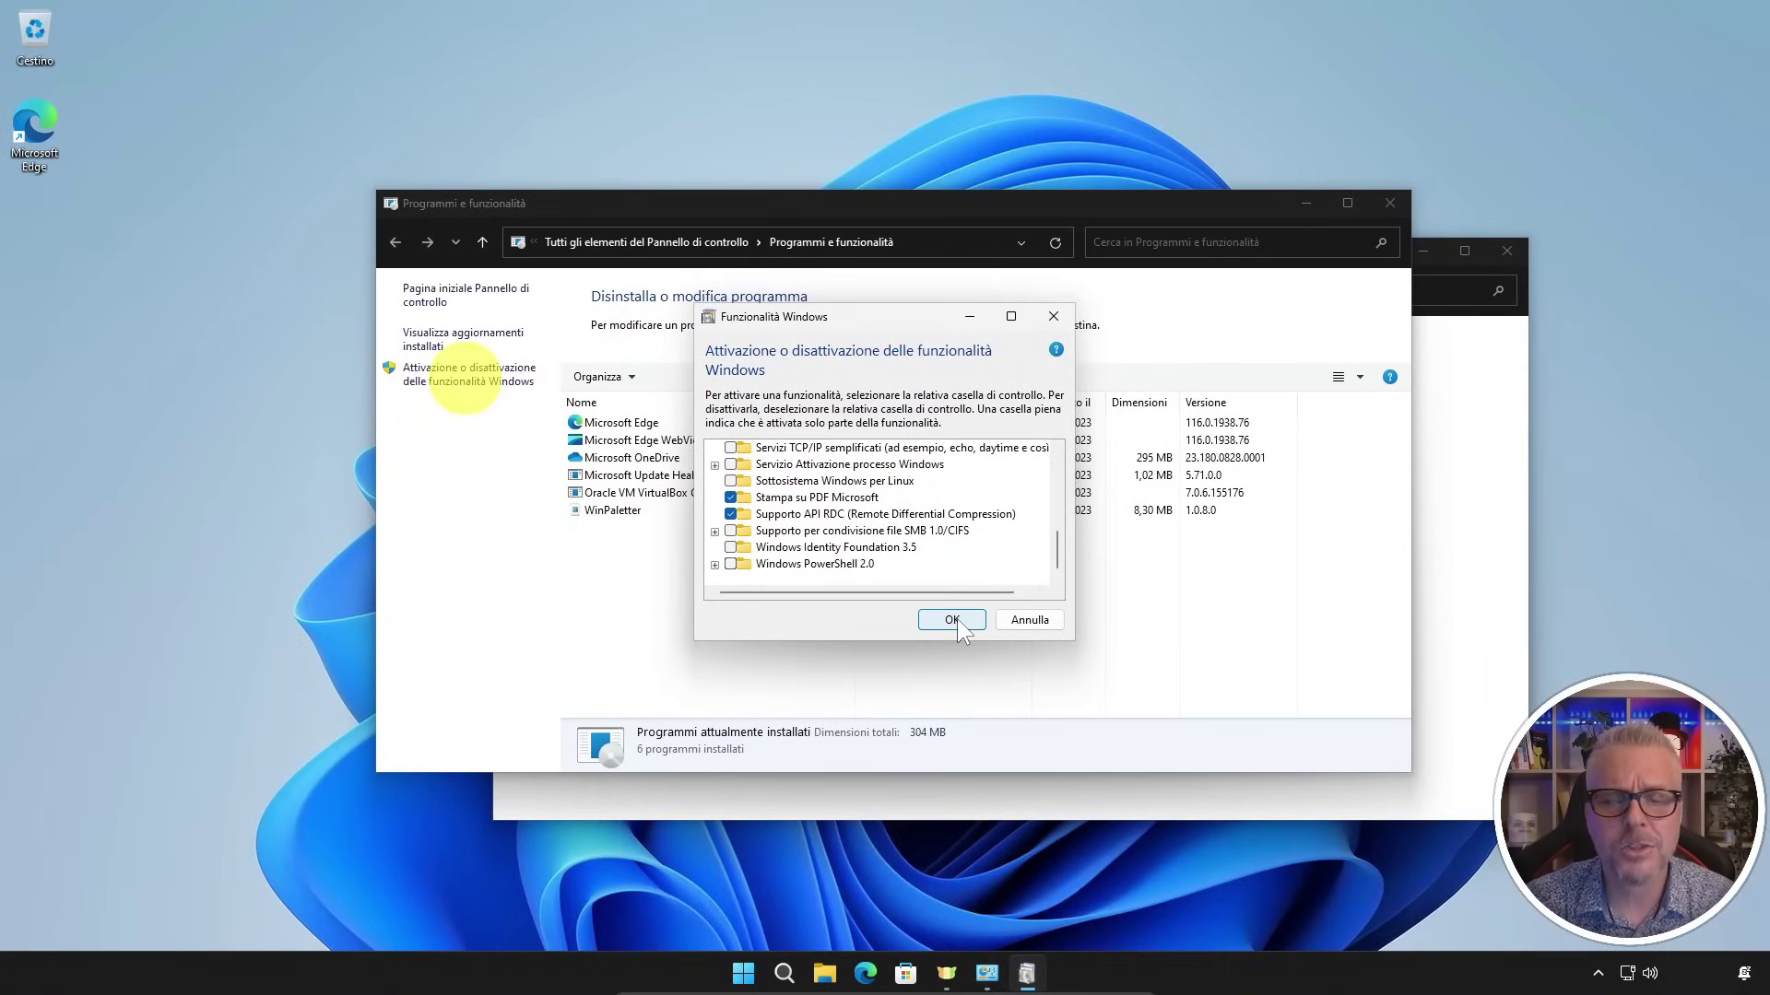
pyautogui.click(953, 620)
pyautogui.click(1389, 203)
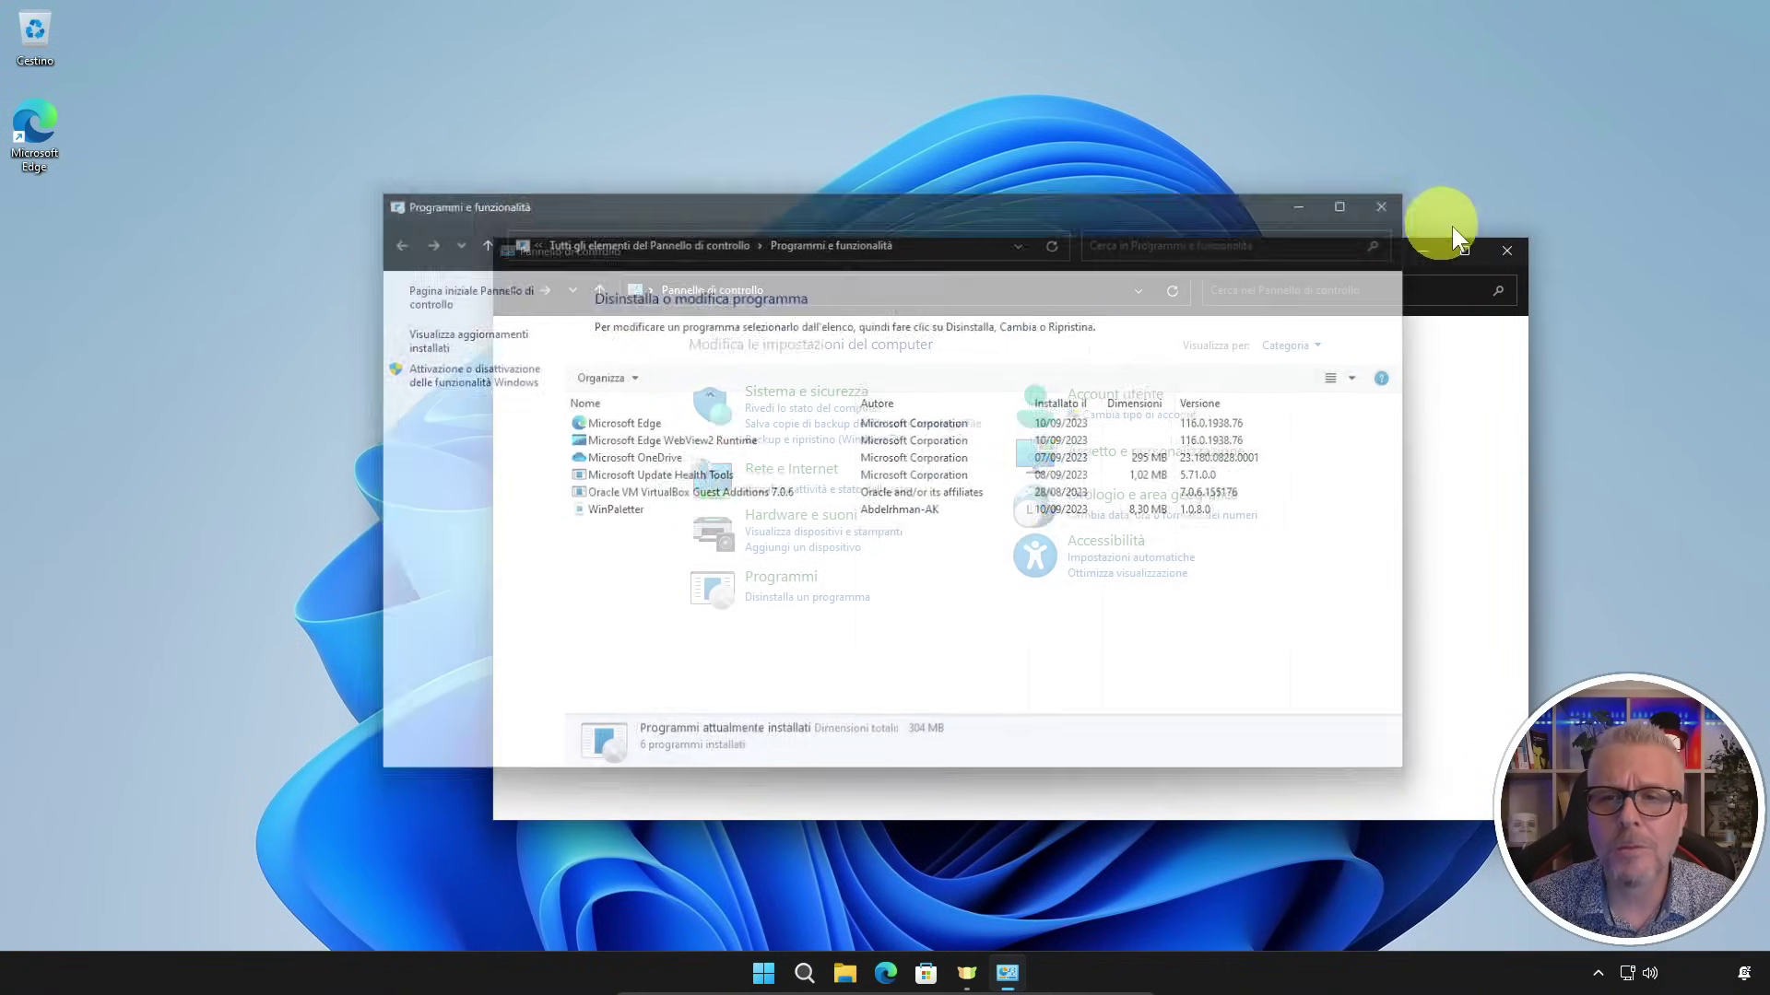
pyautogui.click(1504, 251)
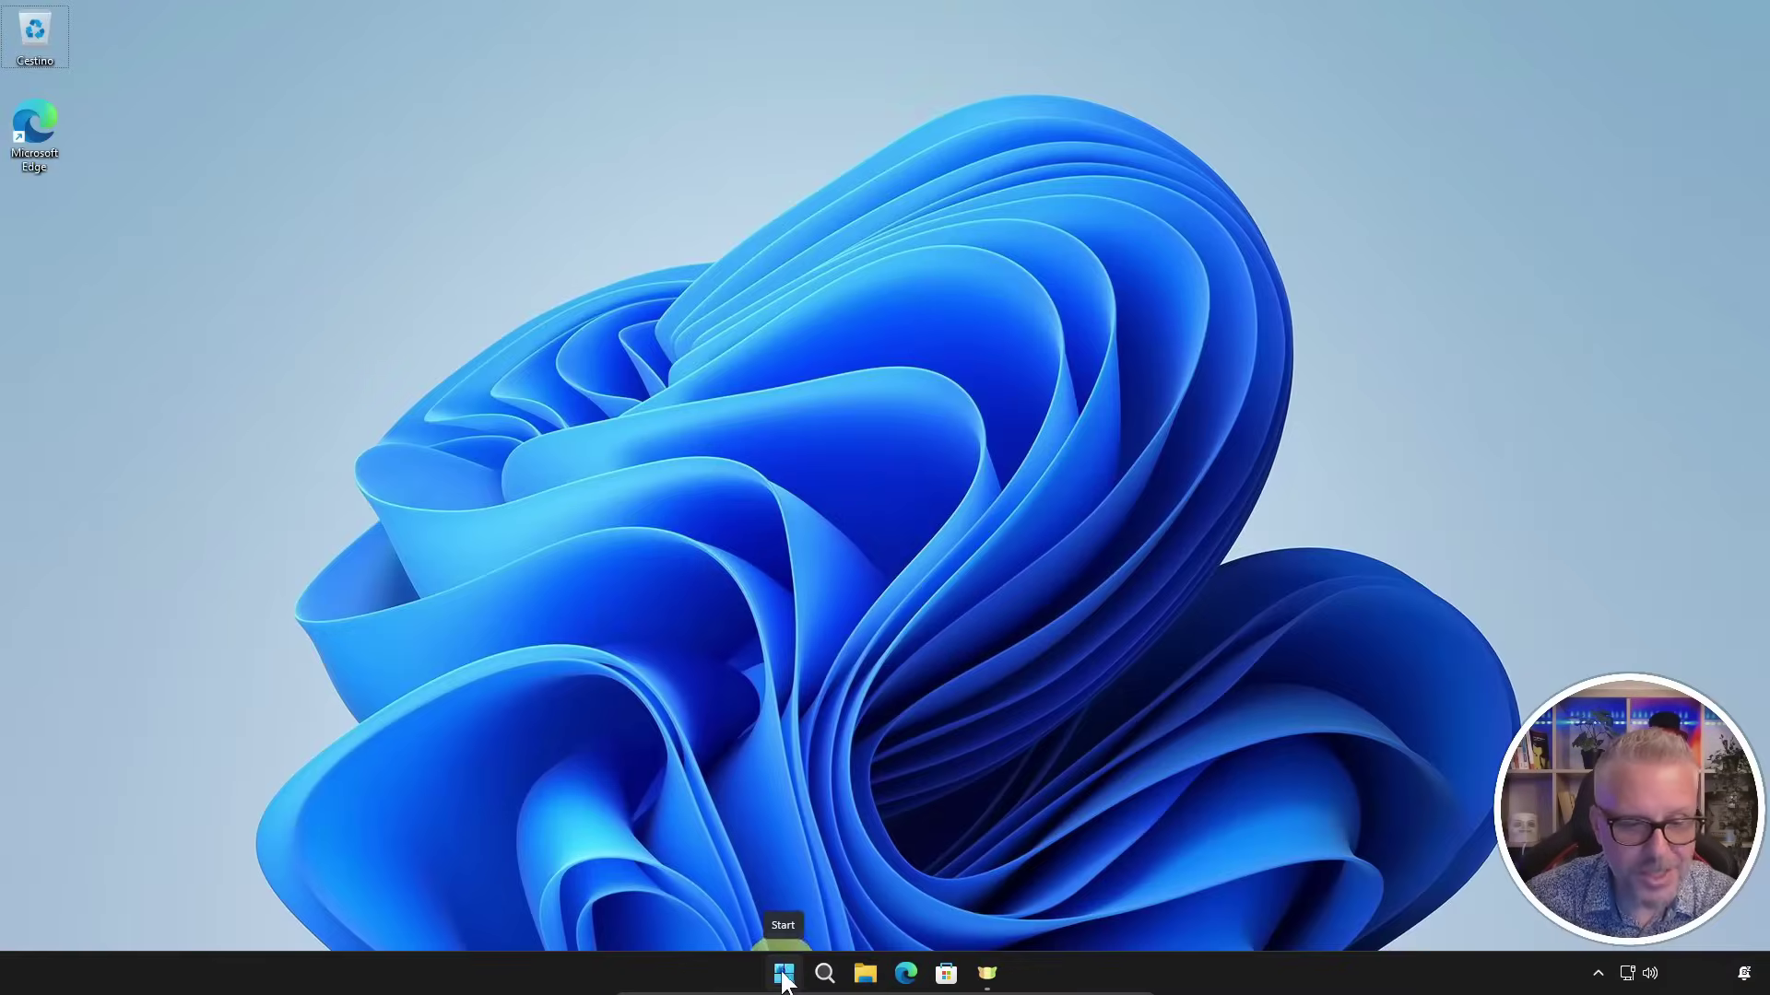
# Search for powershell, run Windows PowerShell as administrator and move its window towards the middle of the desktop.
pyautogui.click(782, 975)
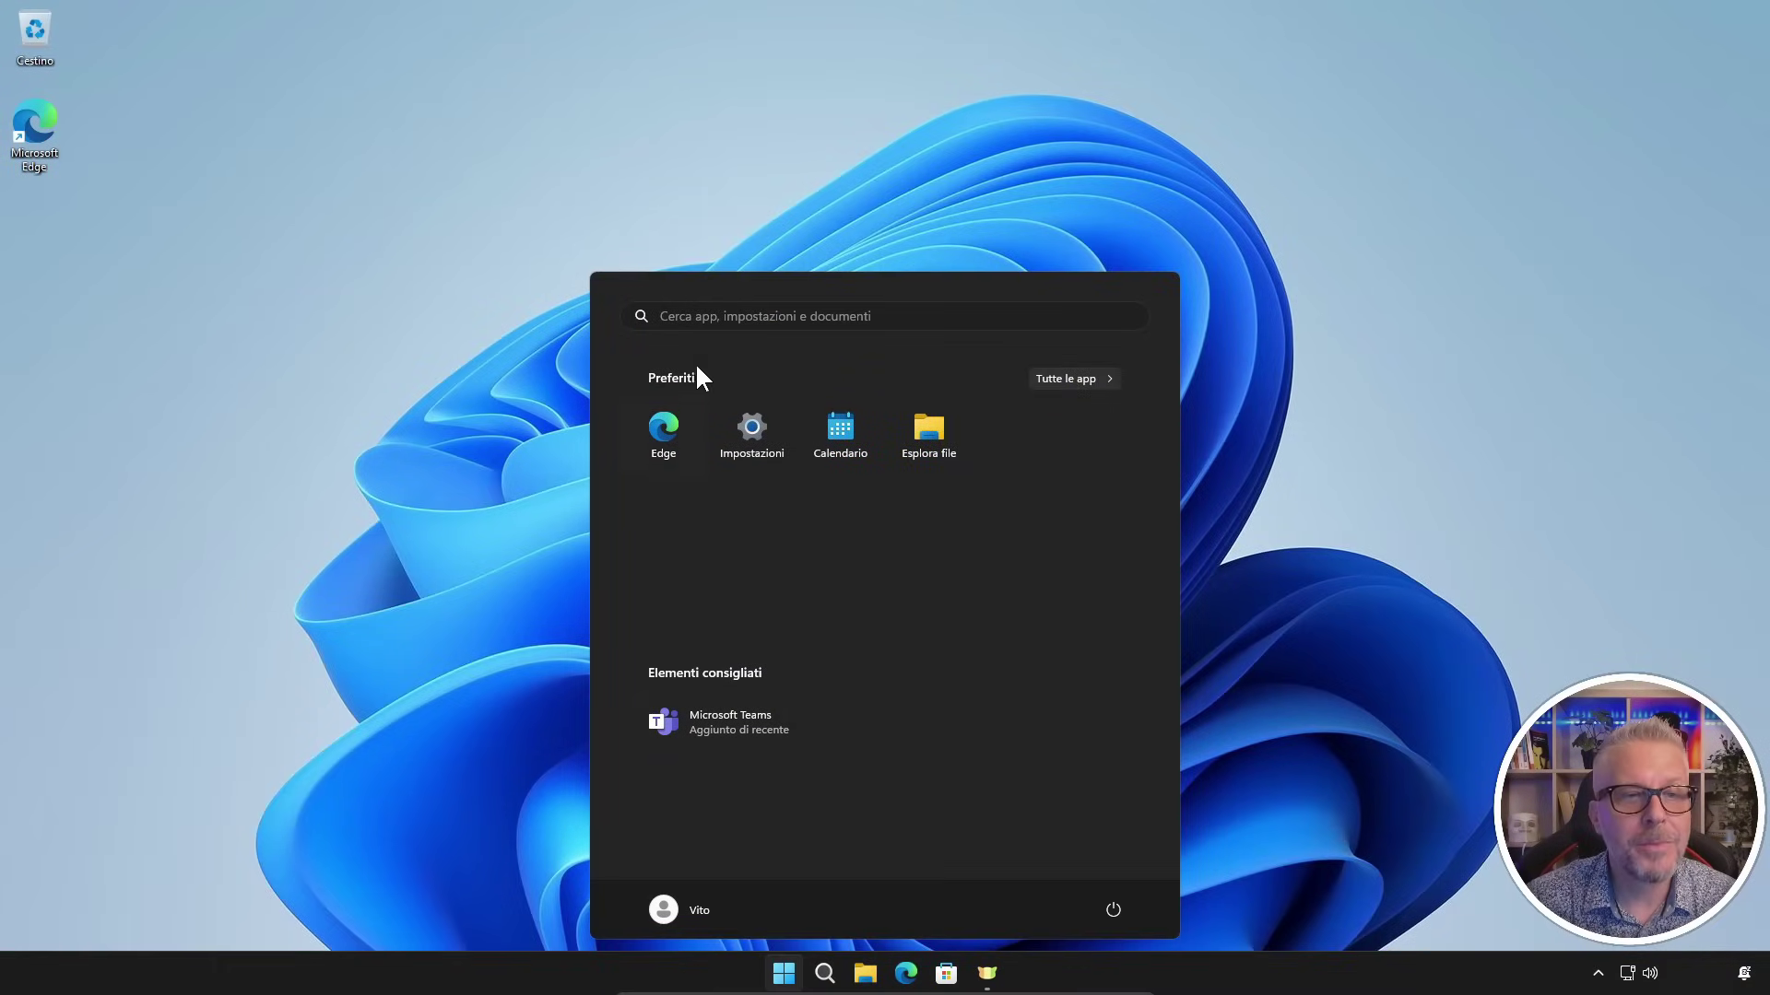
pyautogui.click(713, 316)
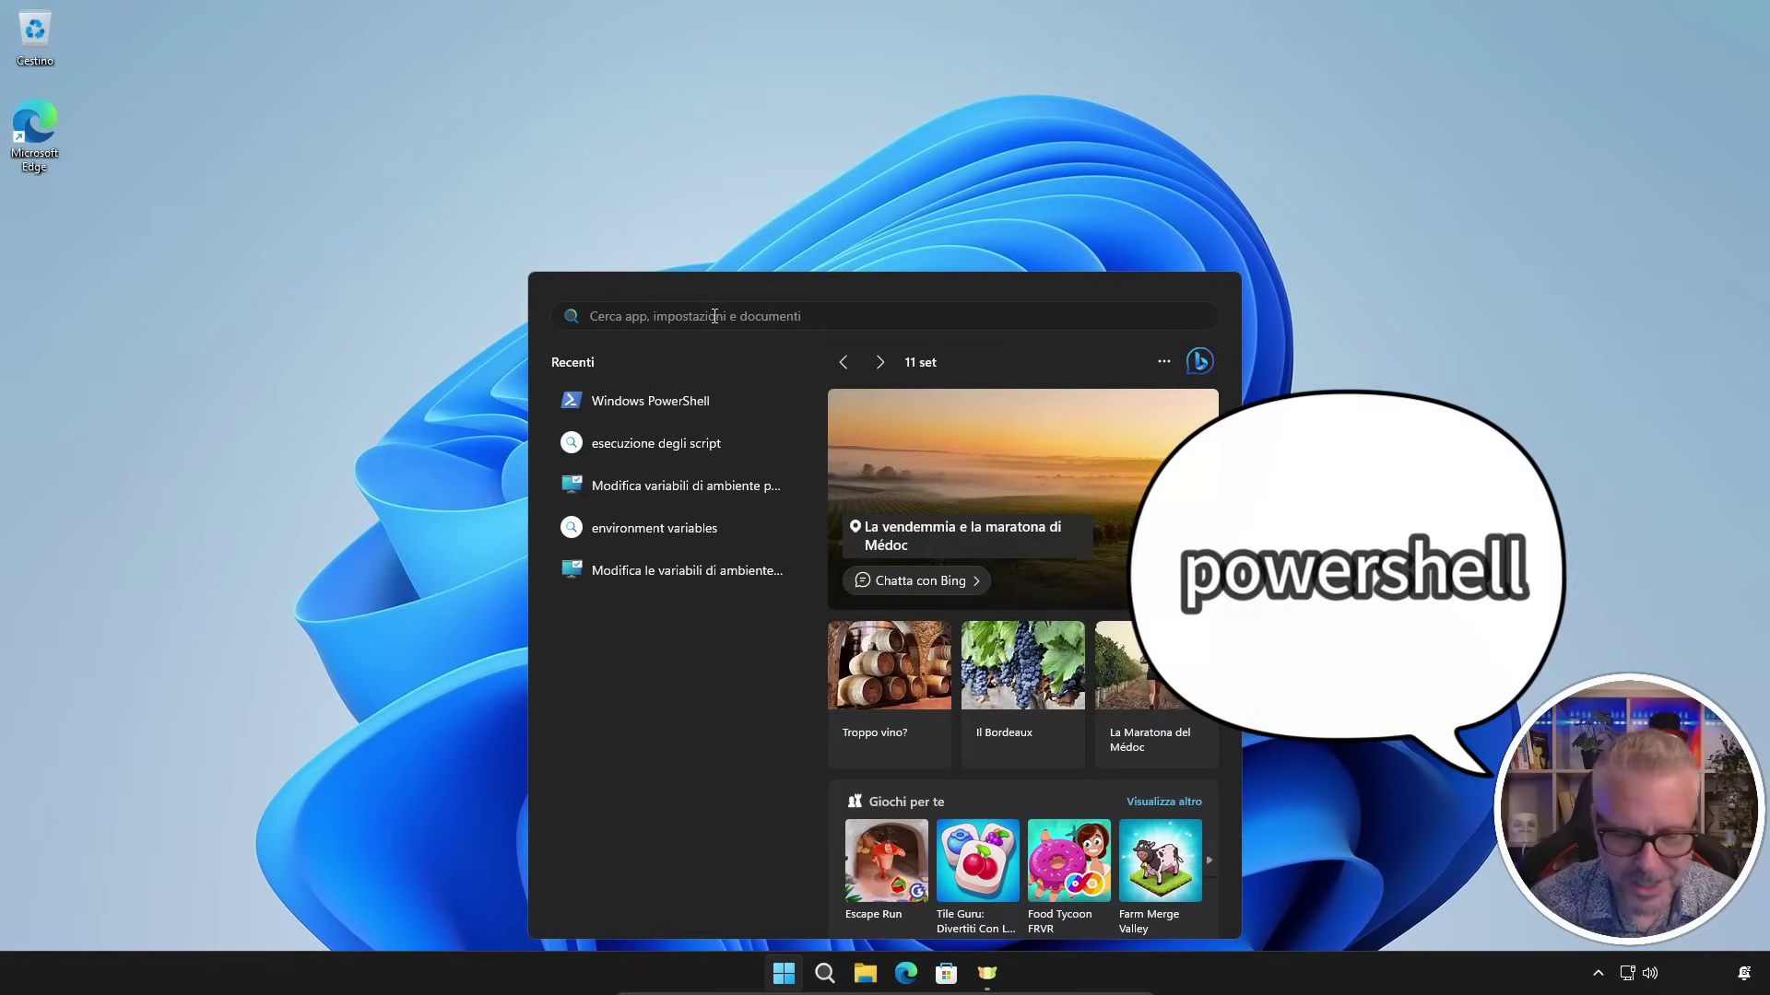
pyautogui.write('powershell')
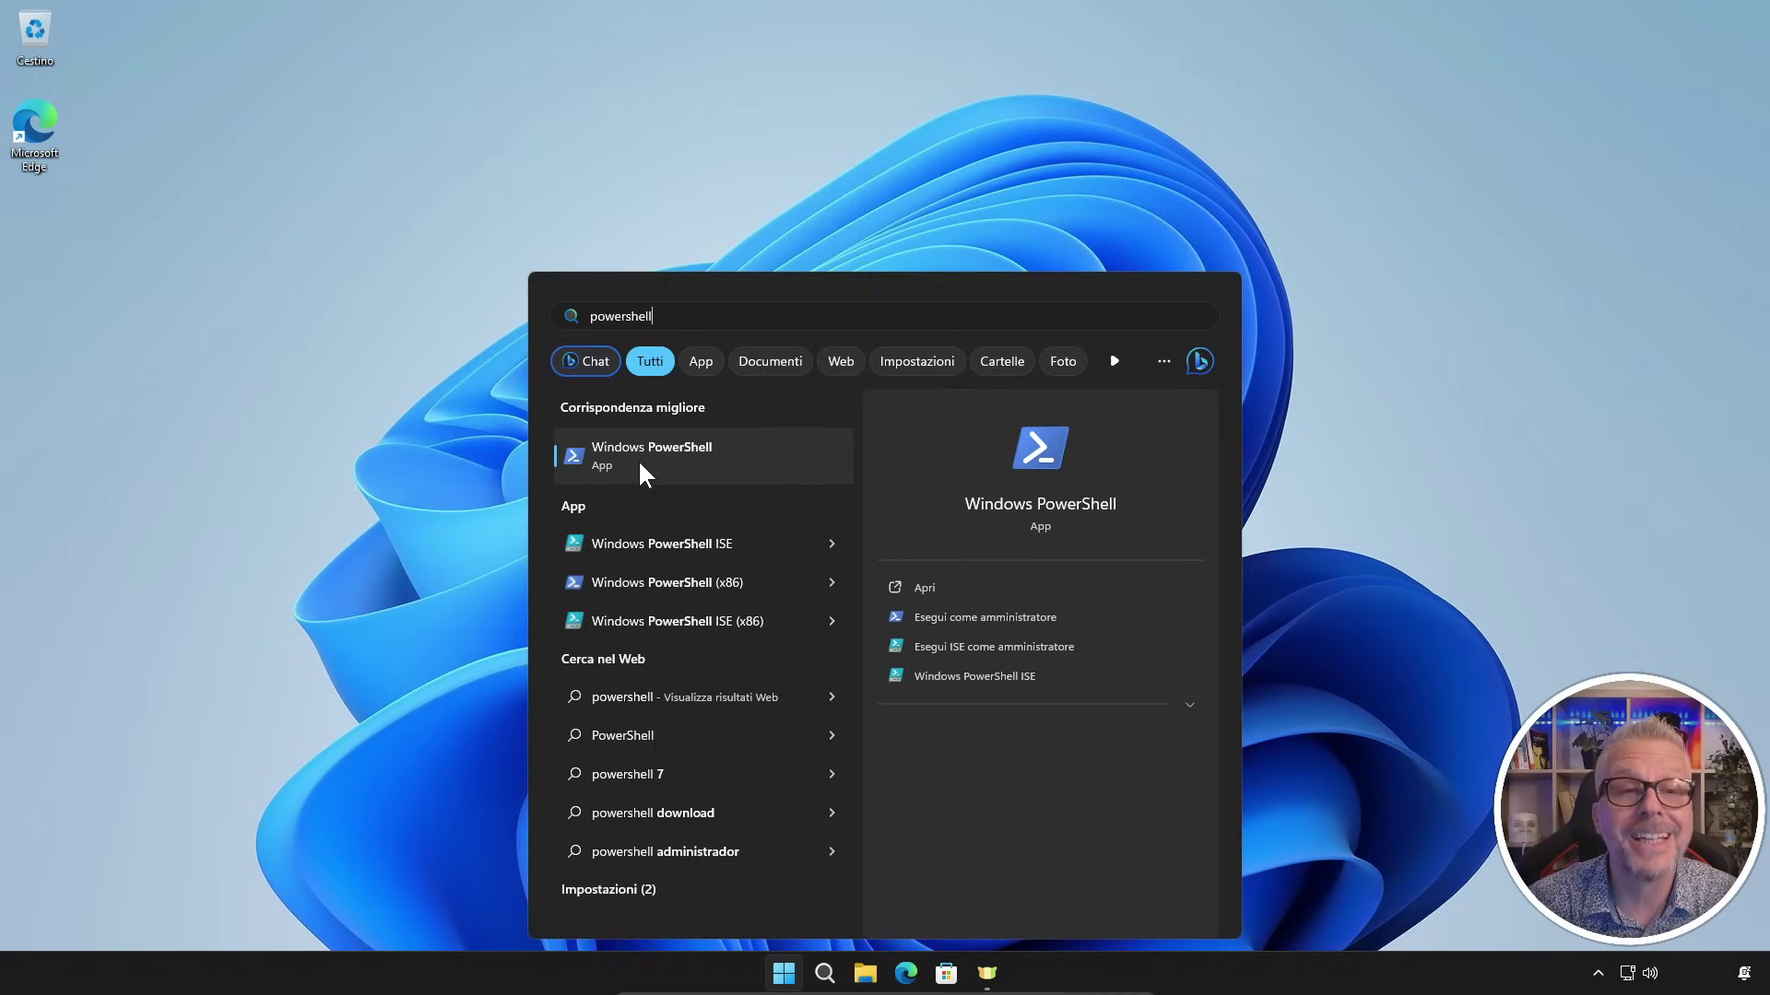
pyautogui.rightClick(640, 465)
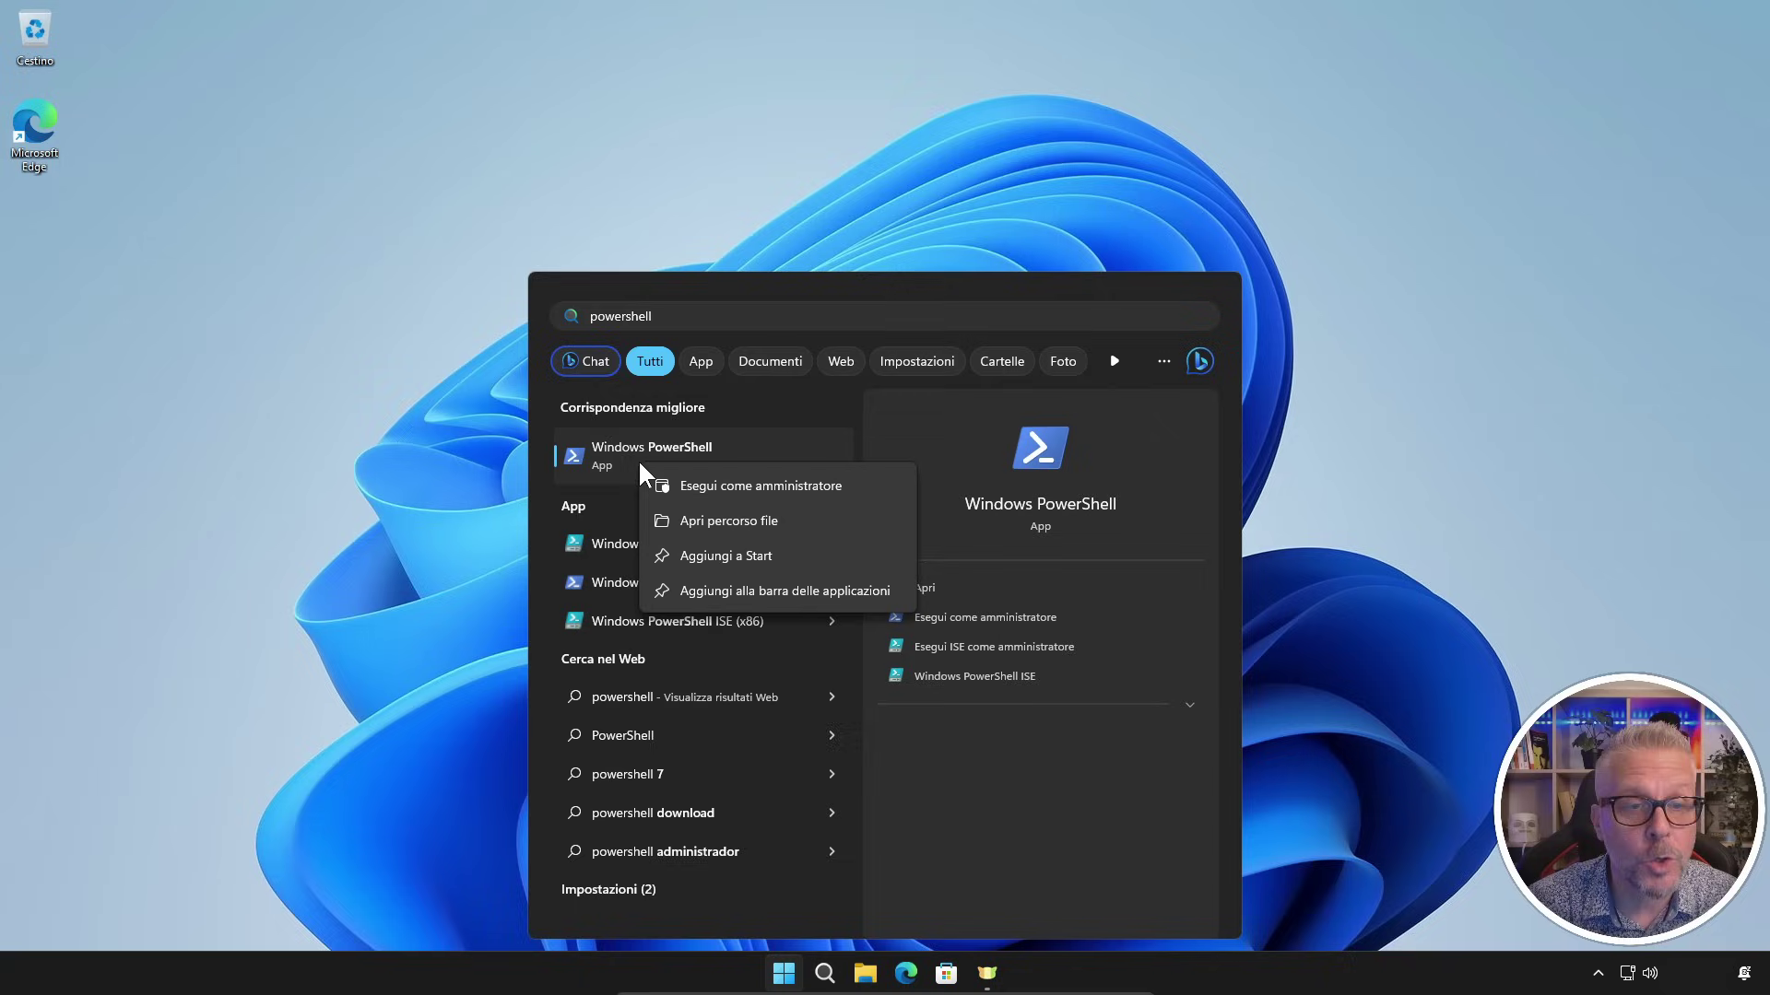
pyautogui.click(735, 488)
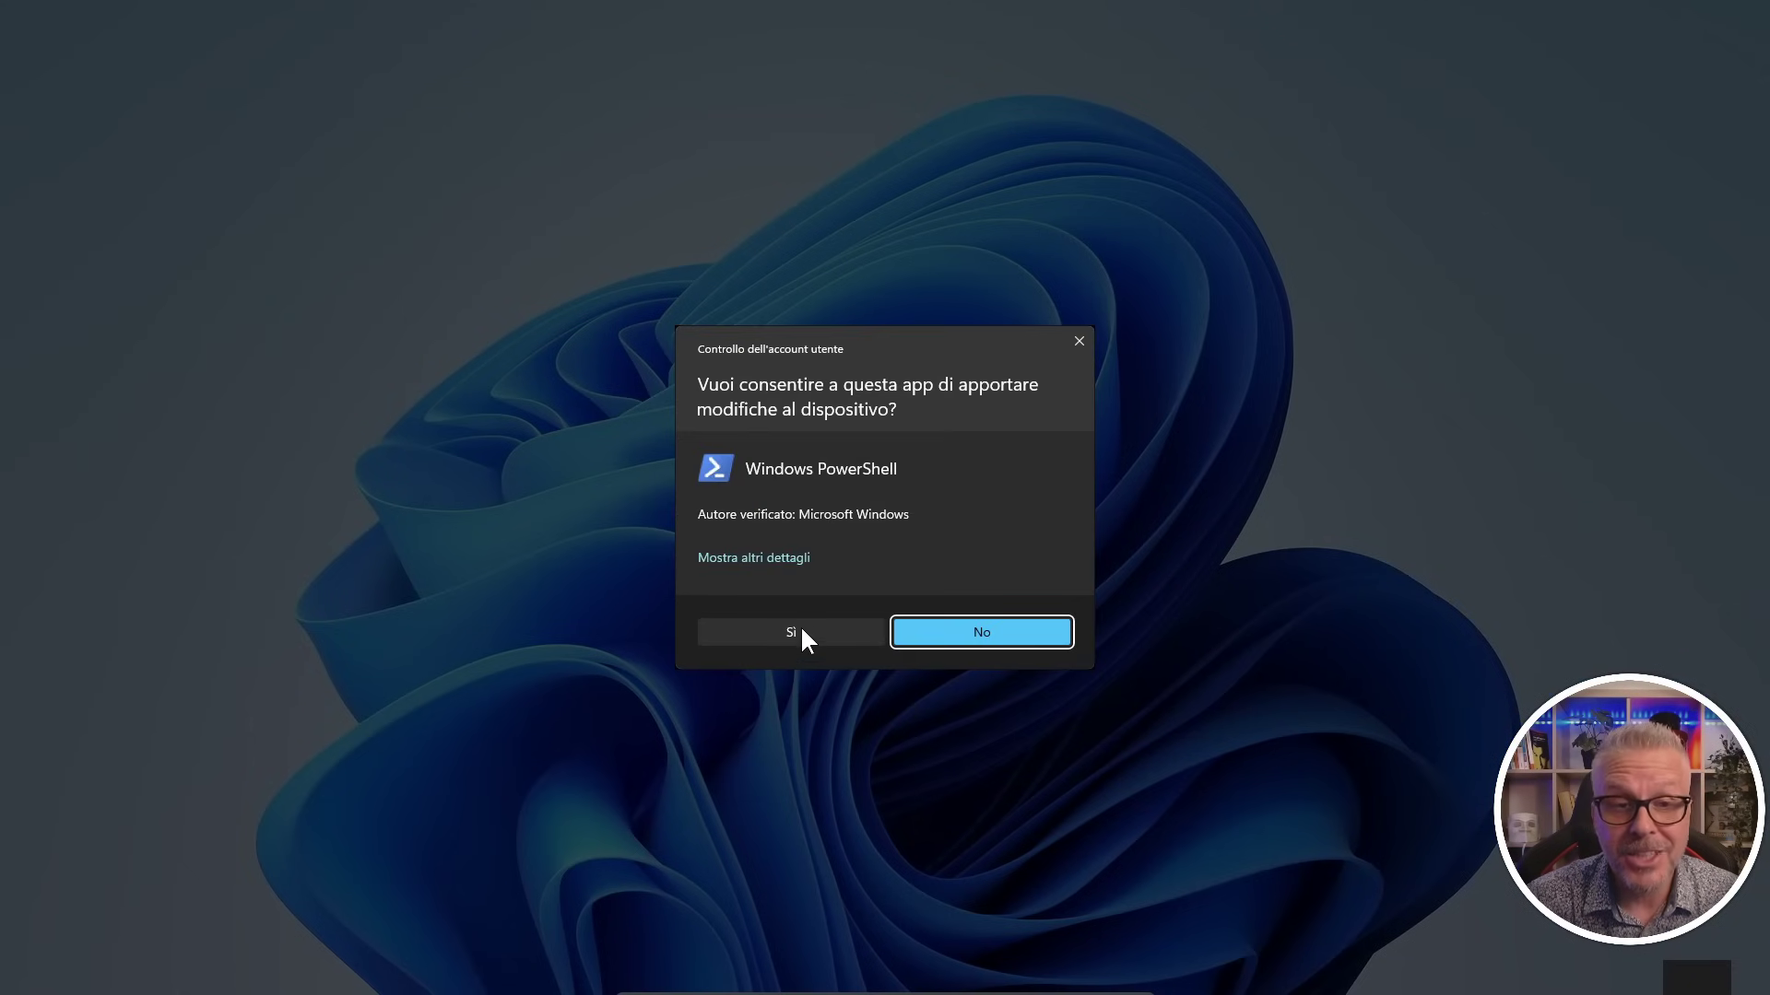
pyautogui.click(800, 632)
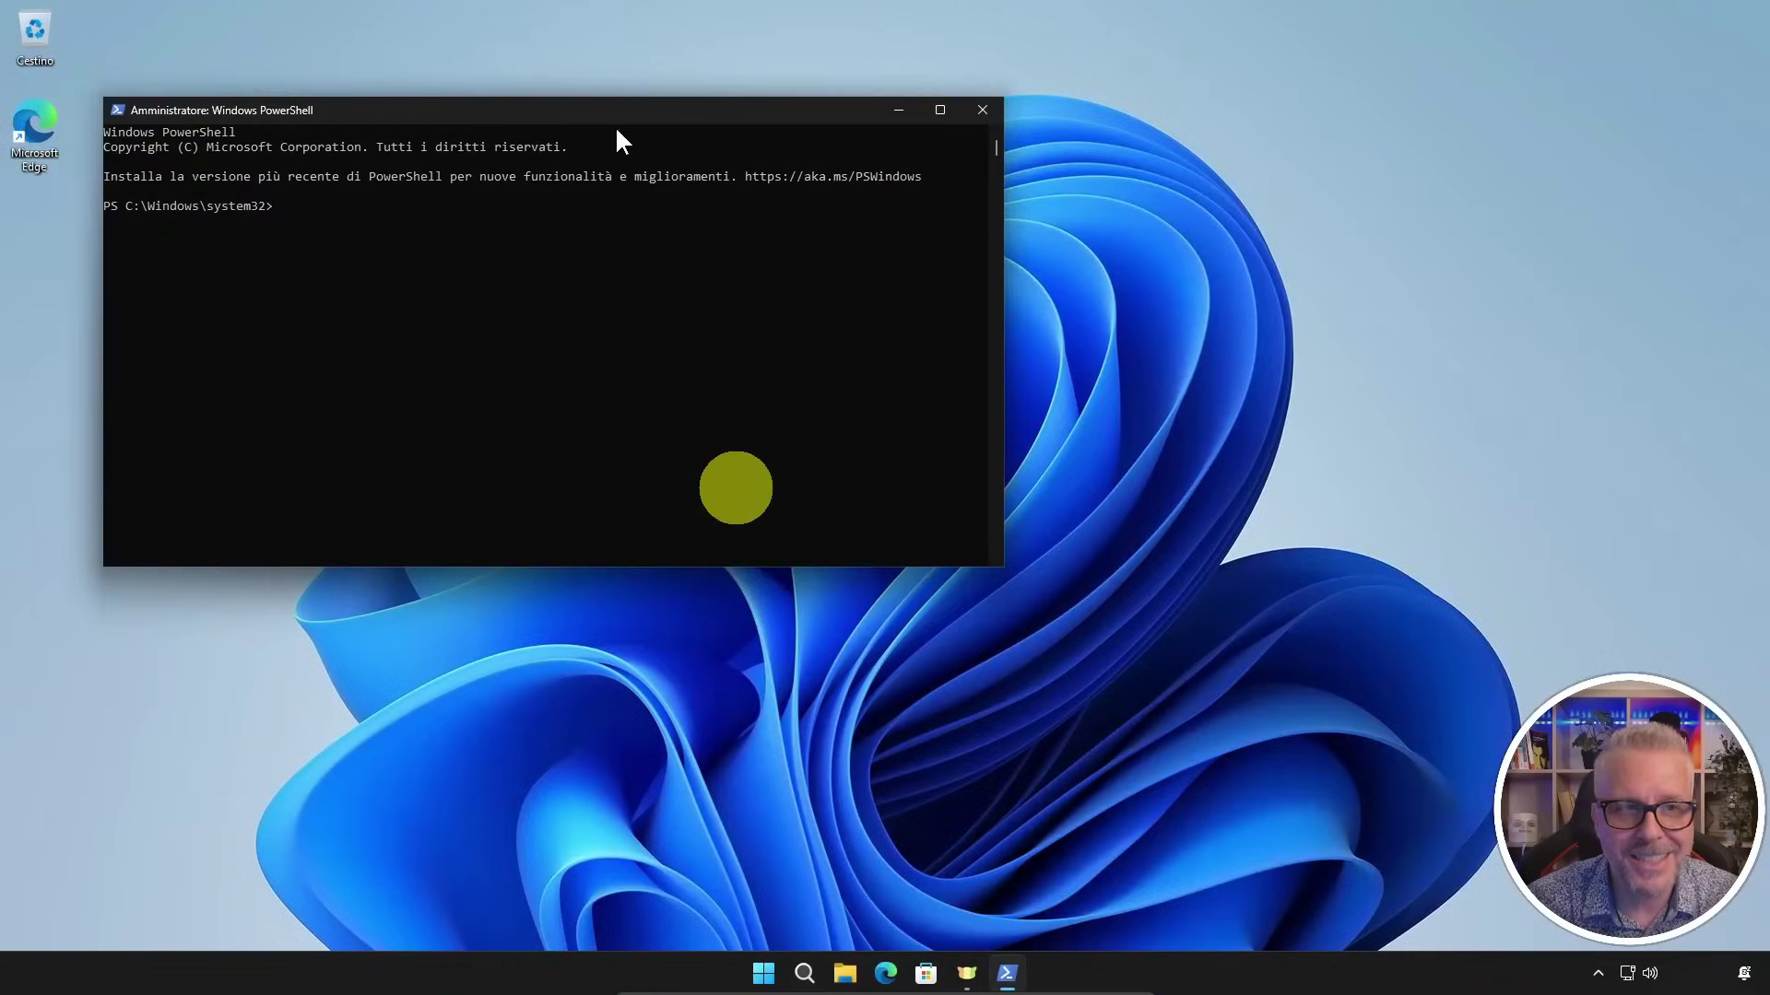
pyautogui.moveTo(617, 129); pyautogui.dragTo(963, 125)
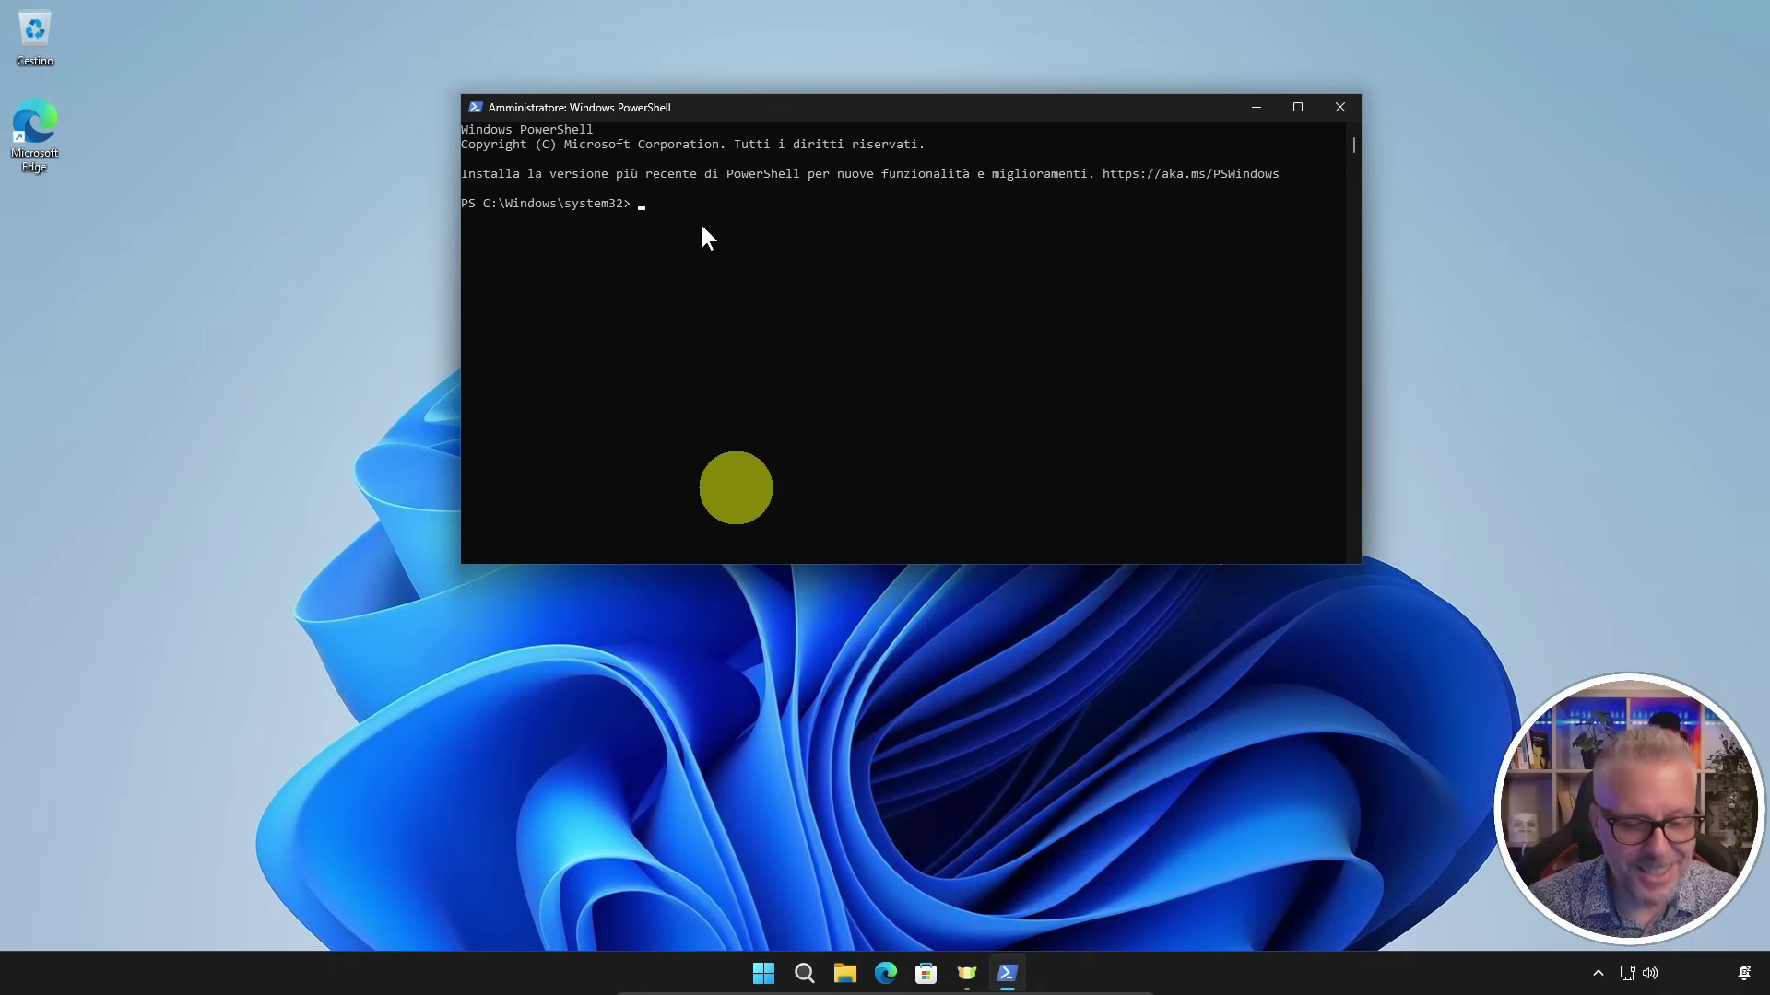
# Query the script execution policy with get-executionpolicy, and set it to remotesigned with set-executionpolicy, answering S to the confirmation.
pyautogui.write('get-executionpolicy')
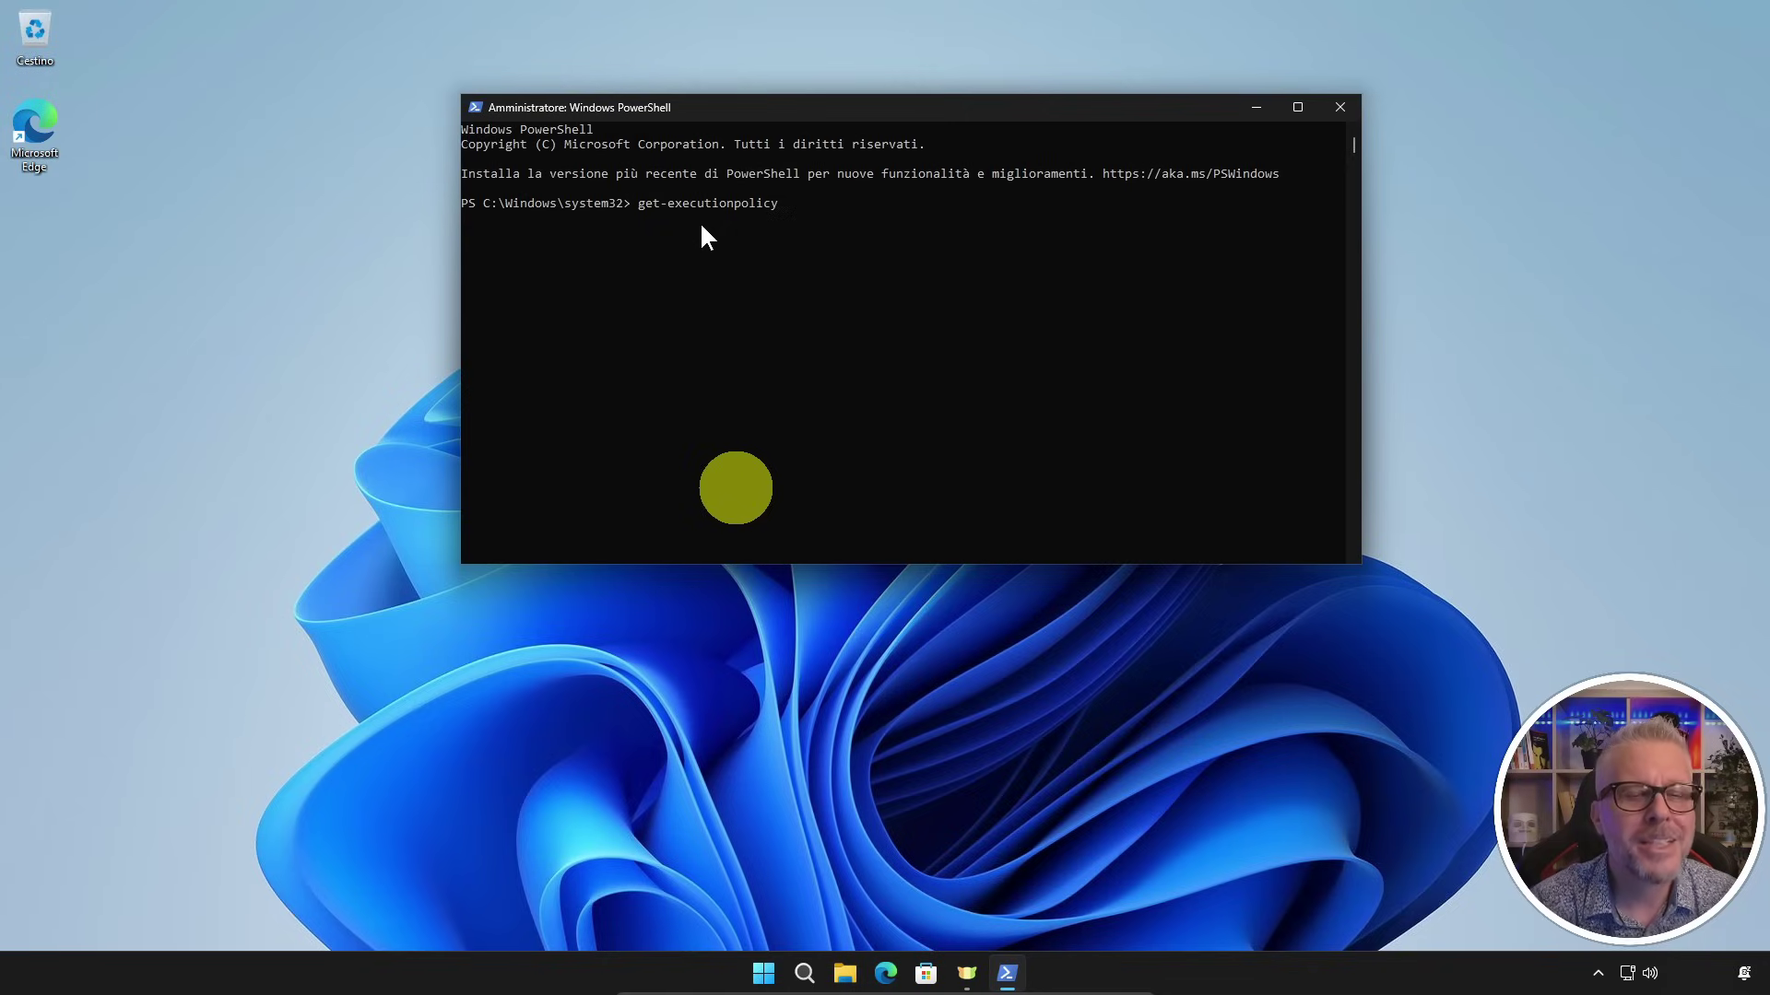
pyautogui.press('Return')
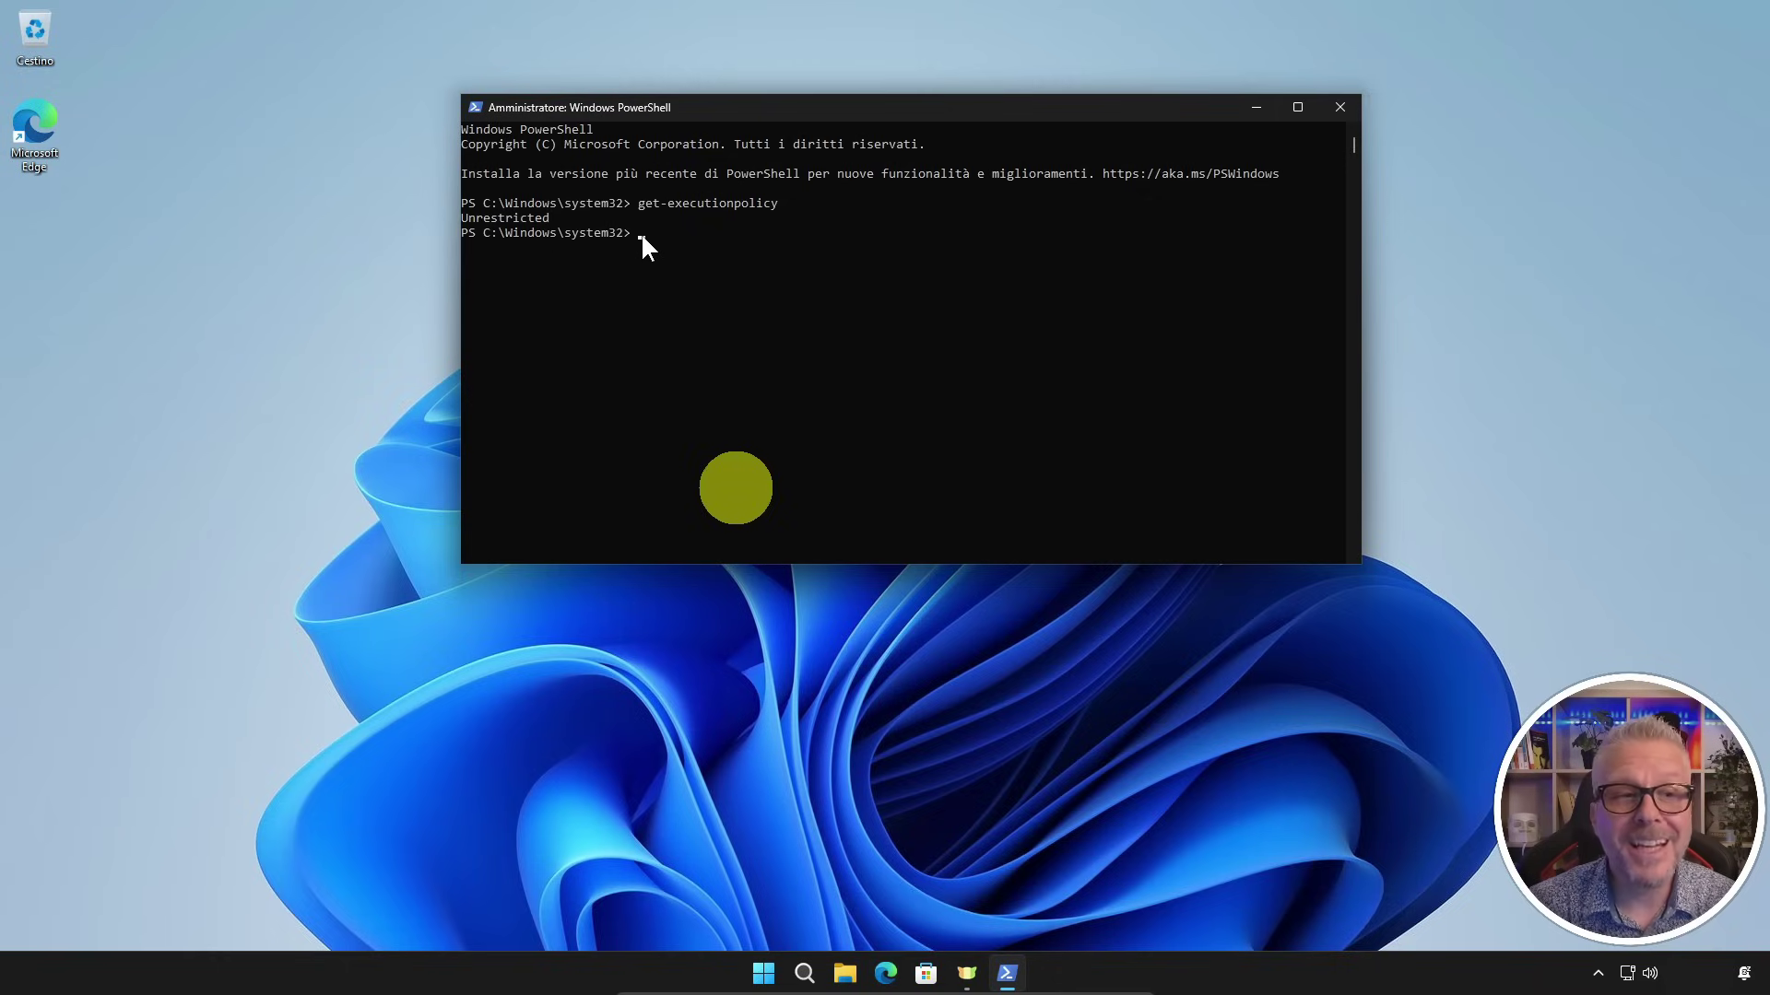
pyautogui.write('set-executionpolicy remotesigned')
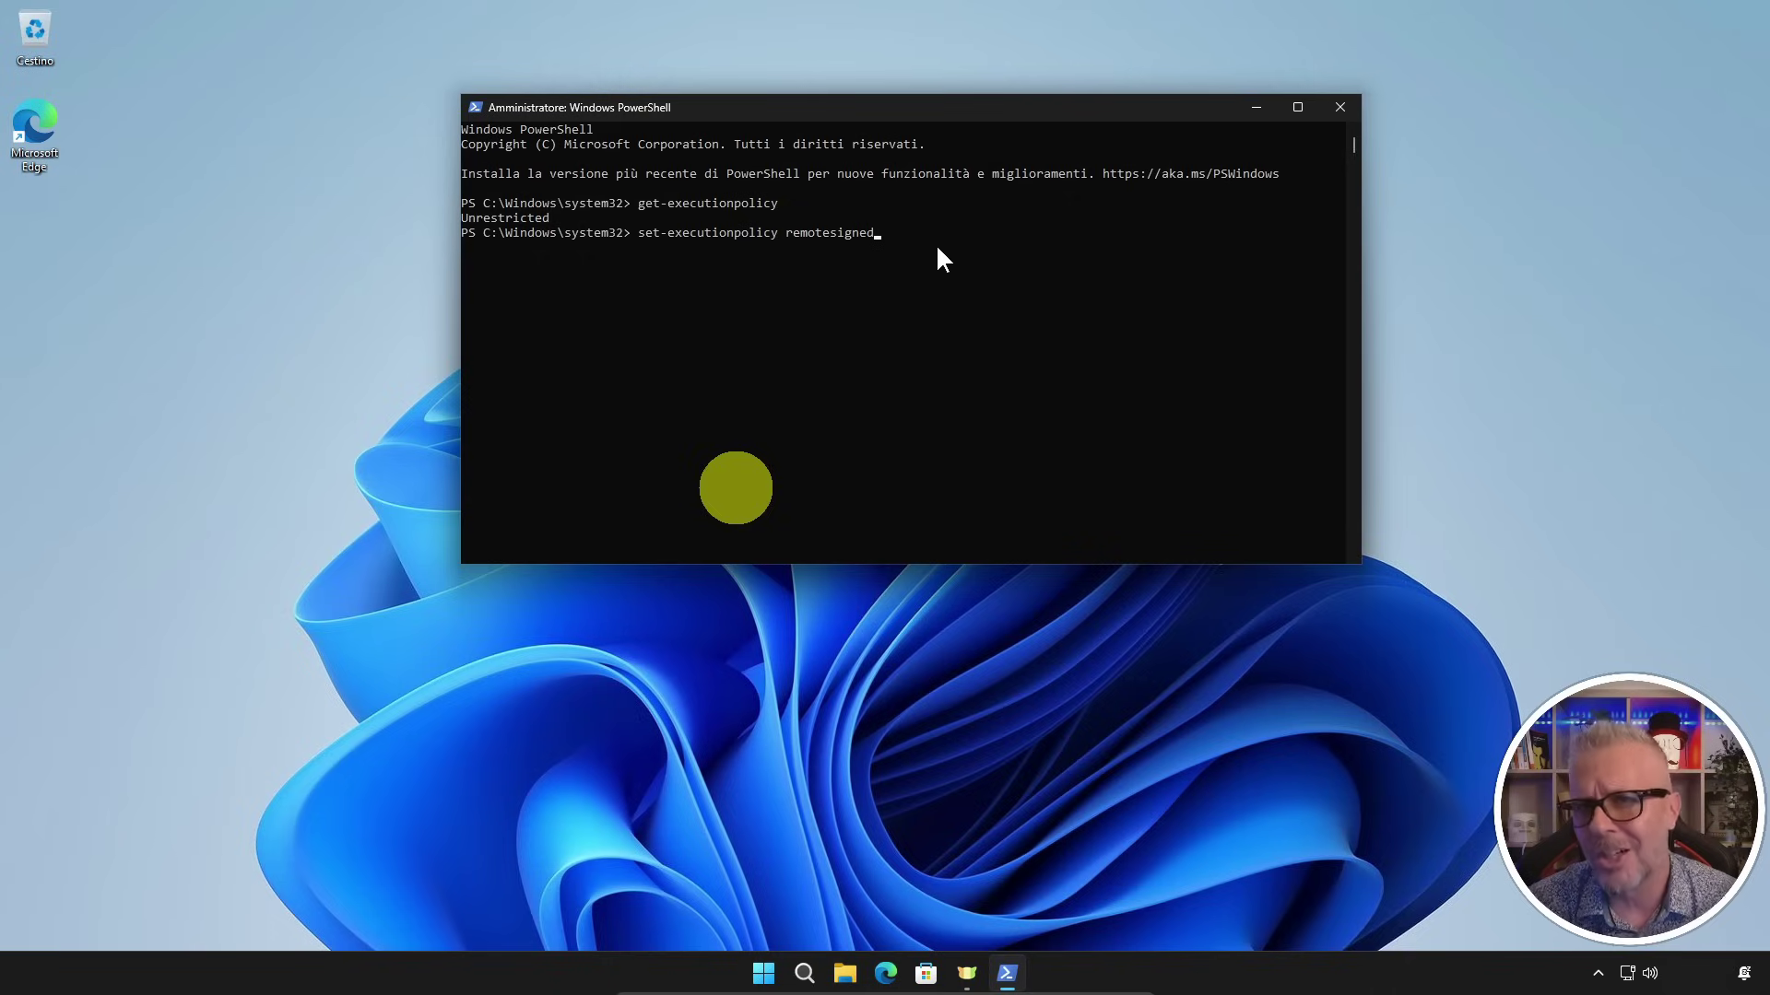
pyautogui.press('Return')
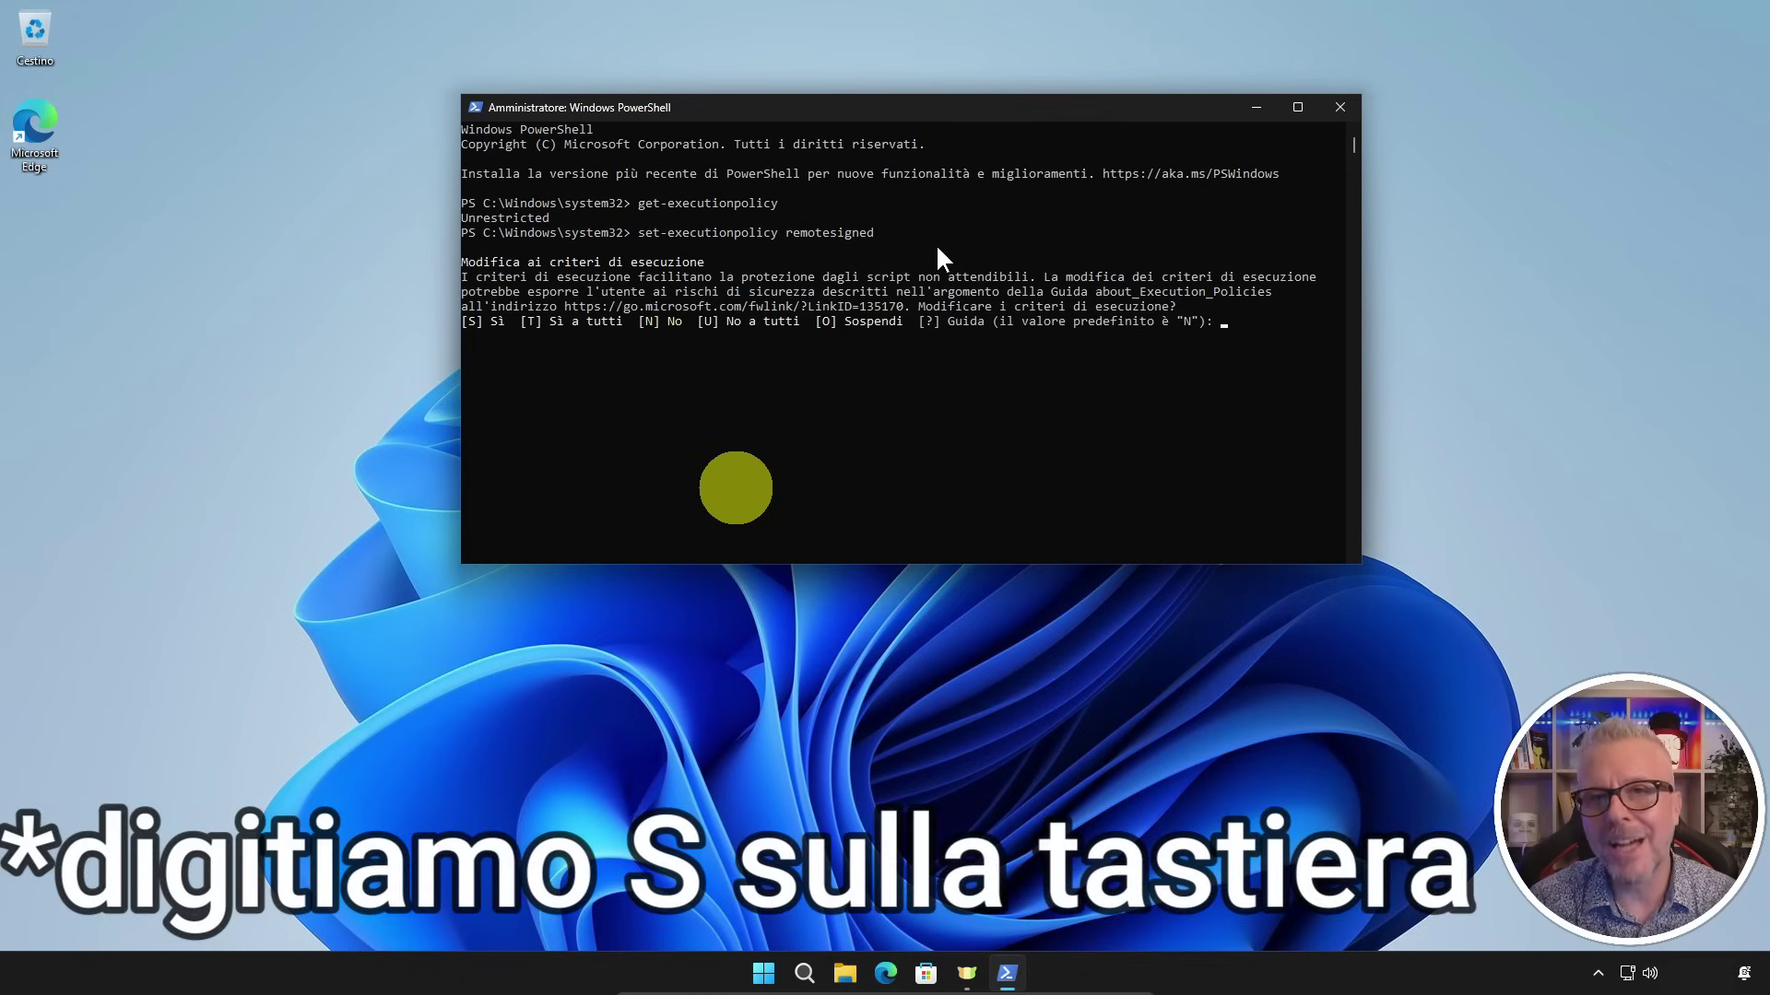
pyautogui.write('S')
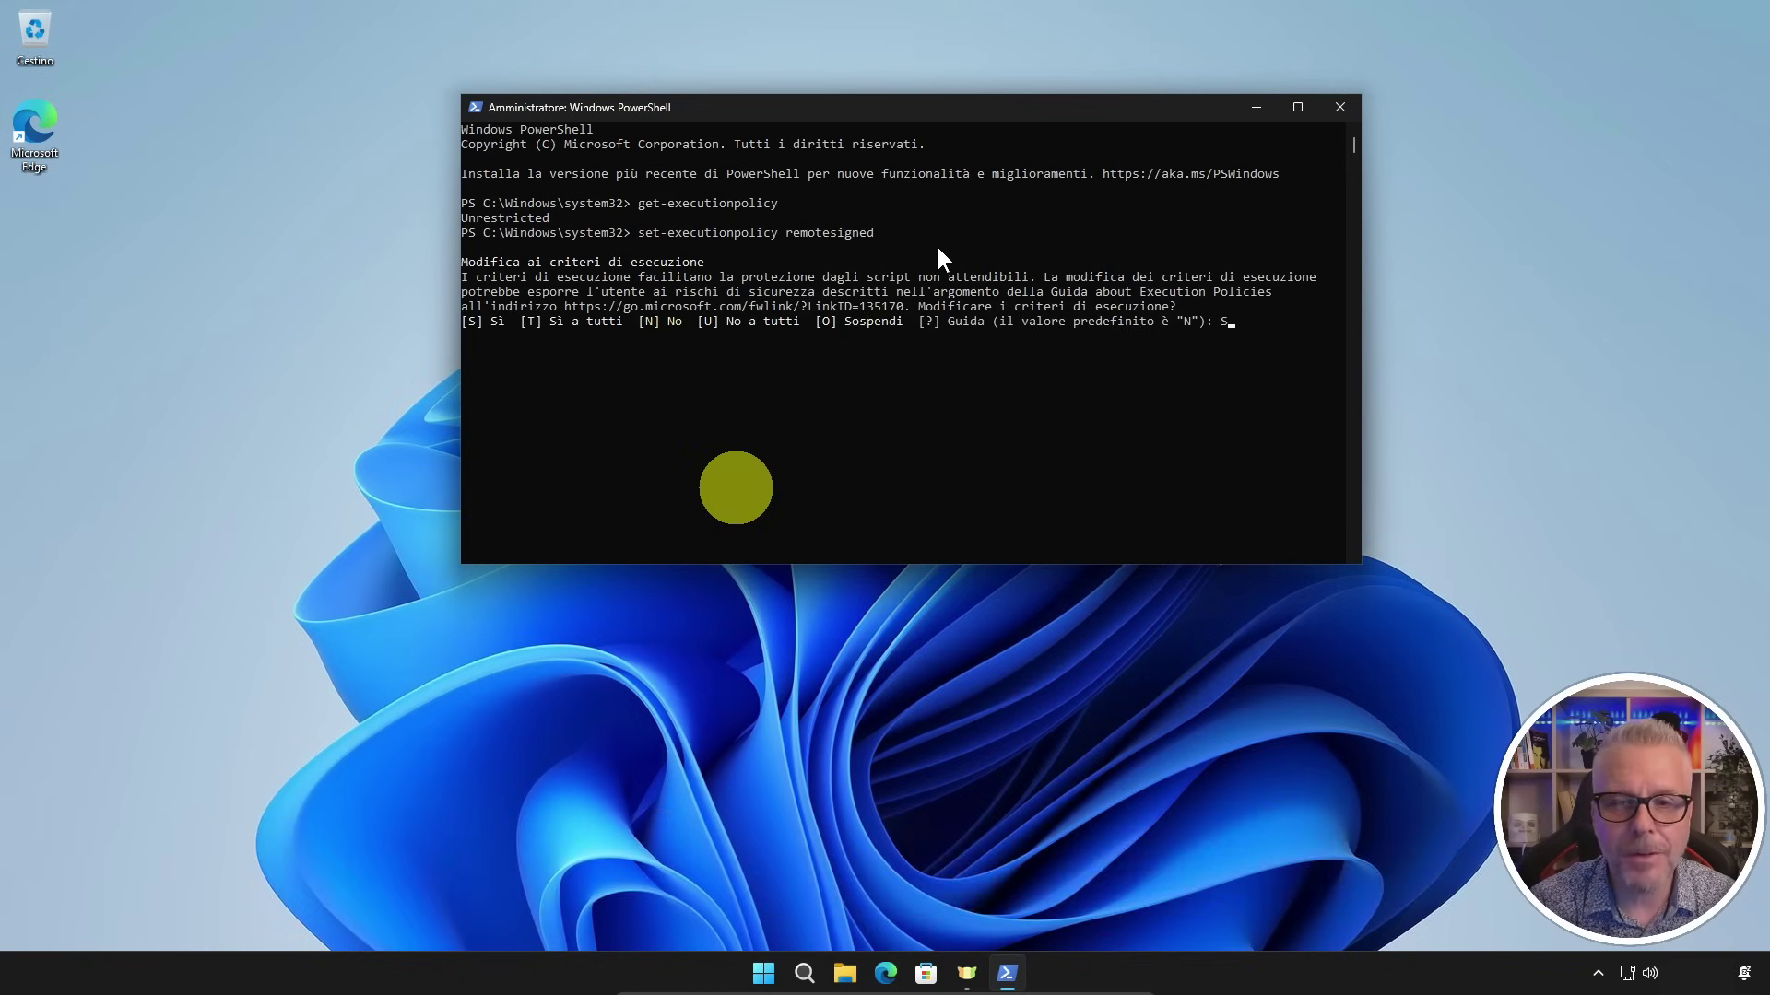
pyautogui.press('Return')
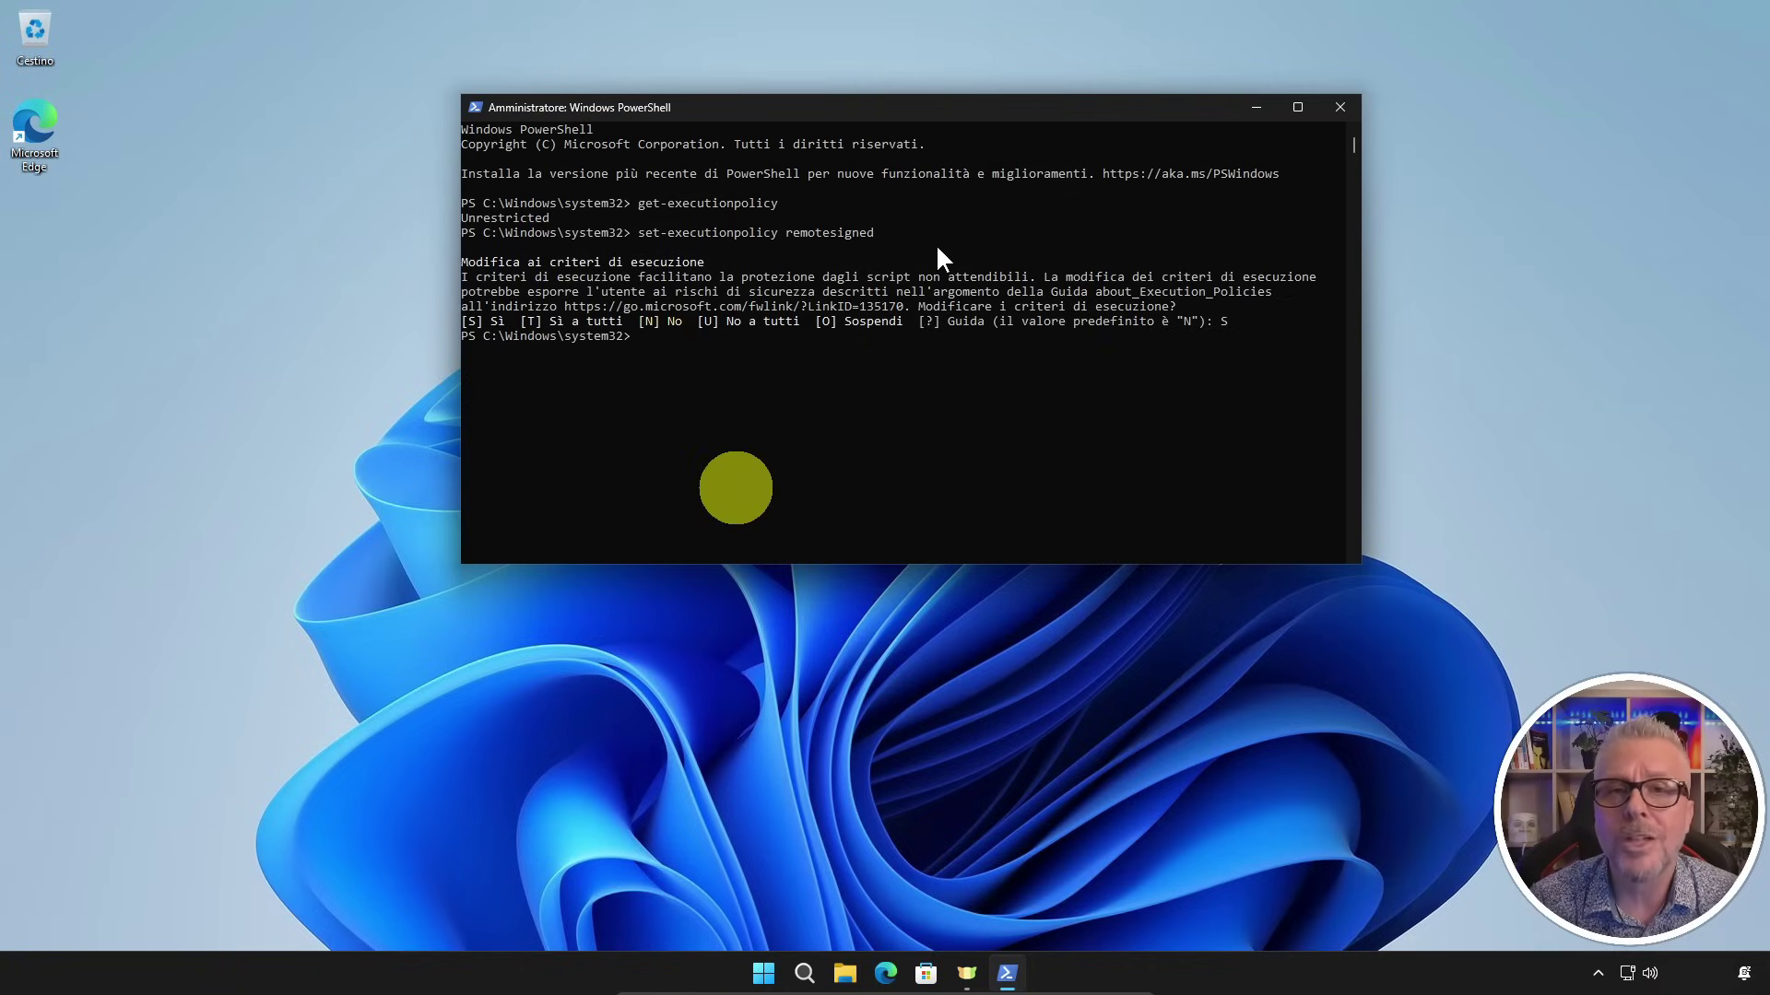
# Run get-executionpolicy again to verify the execution policy, and close PowerShell.
pyautogui.press('Up')
pyautogui.press('Up')
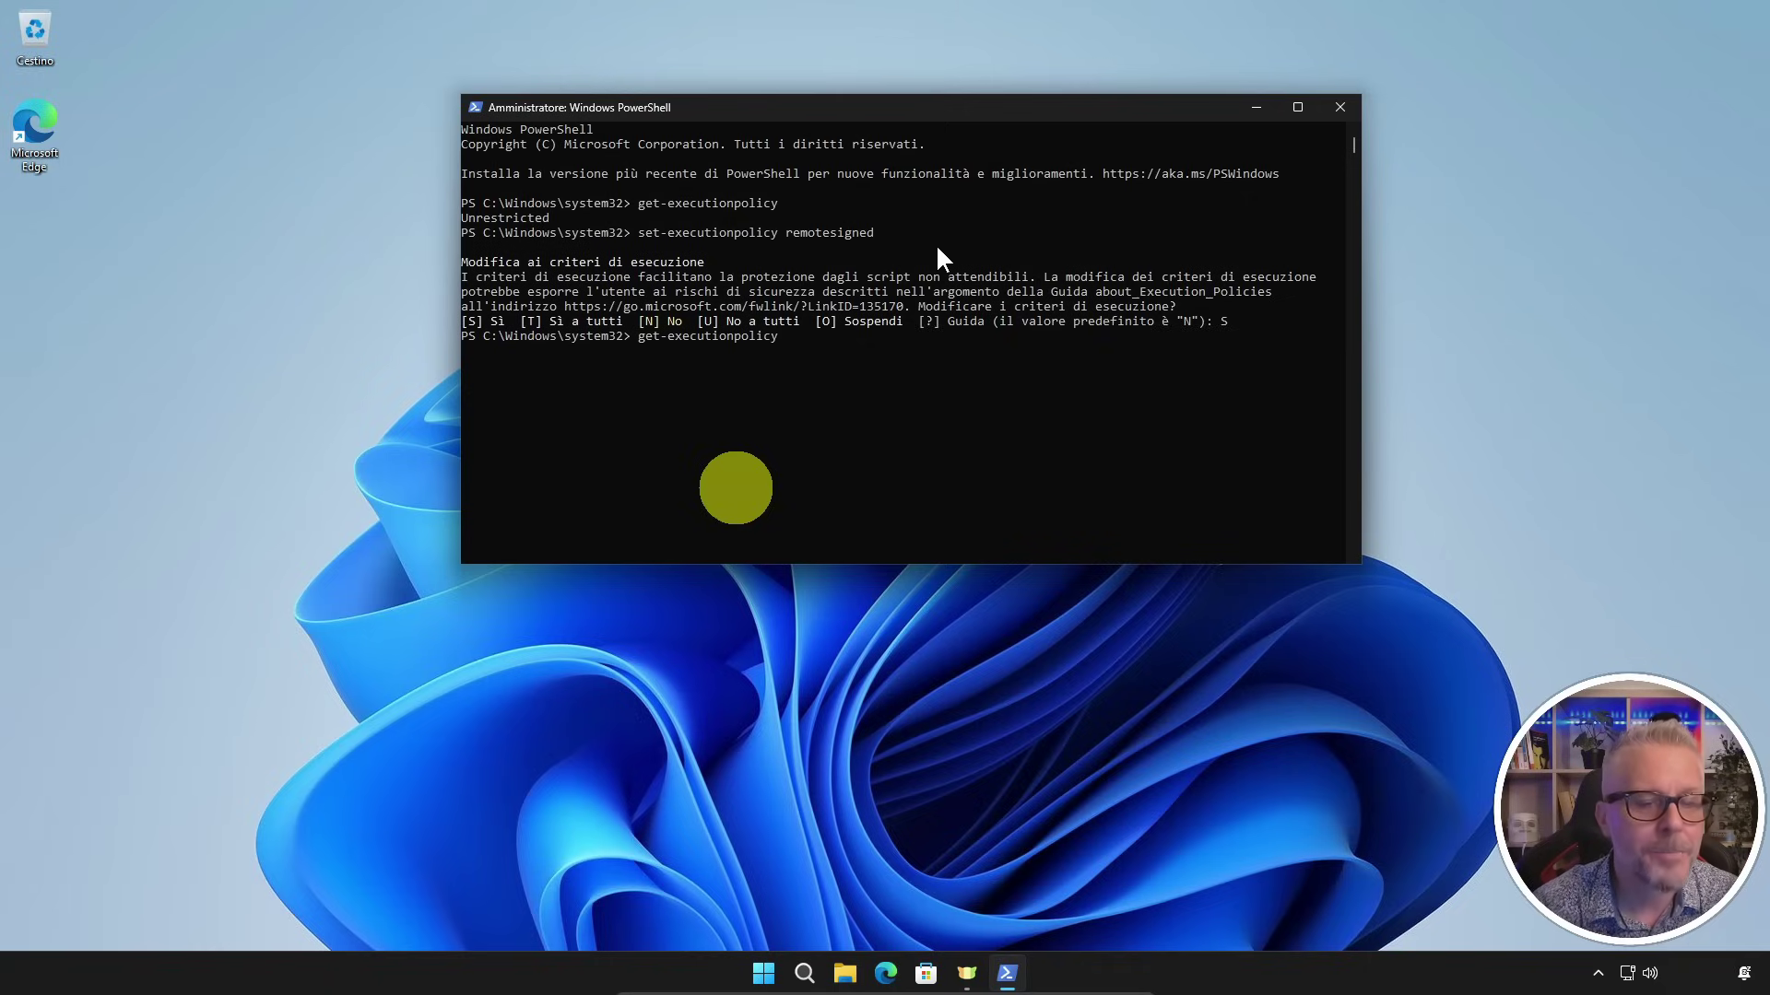
pyautogui.press('Return')
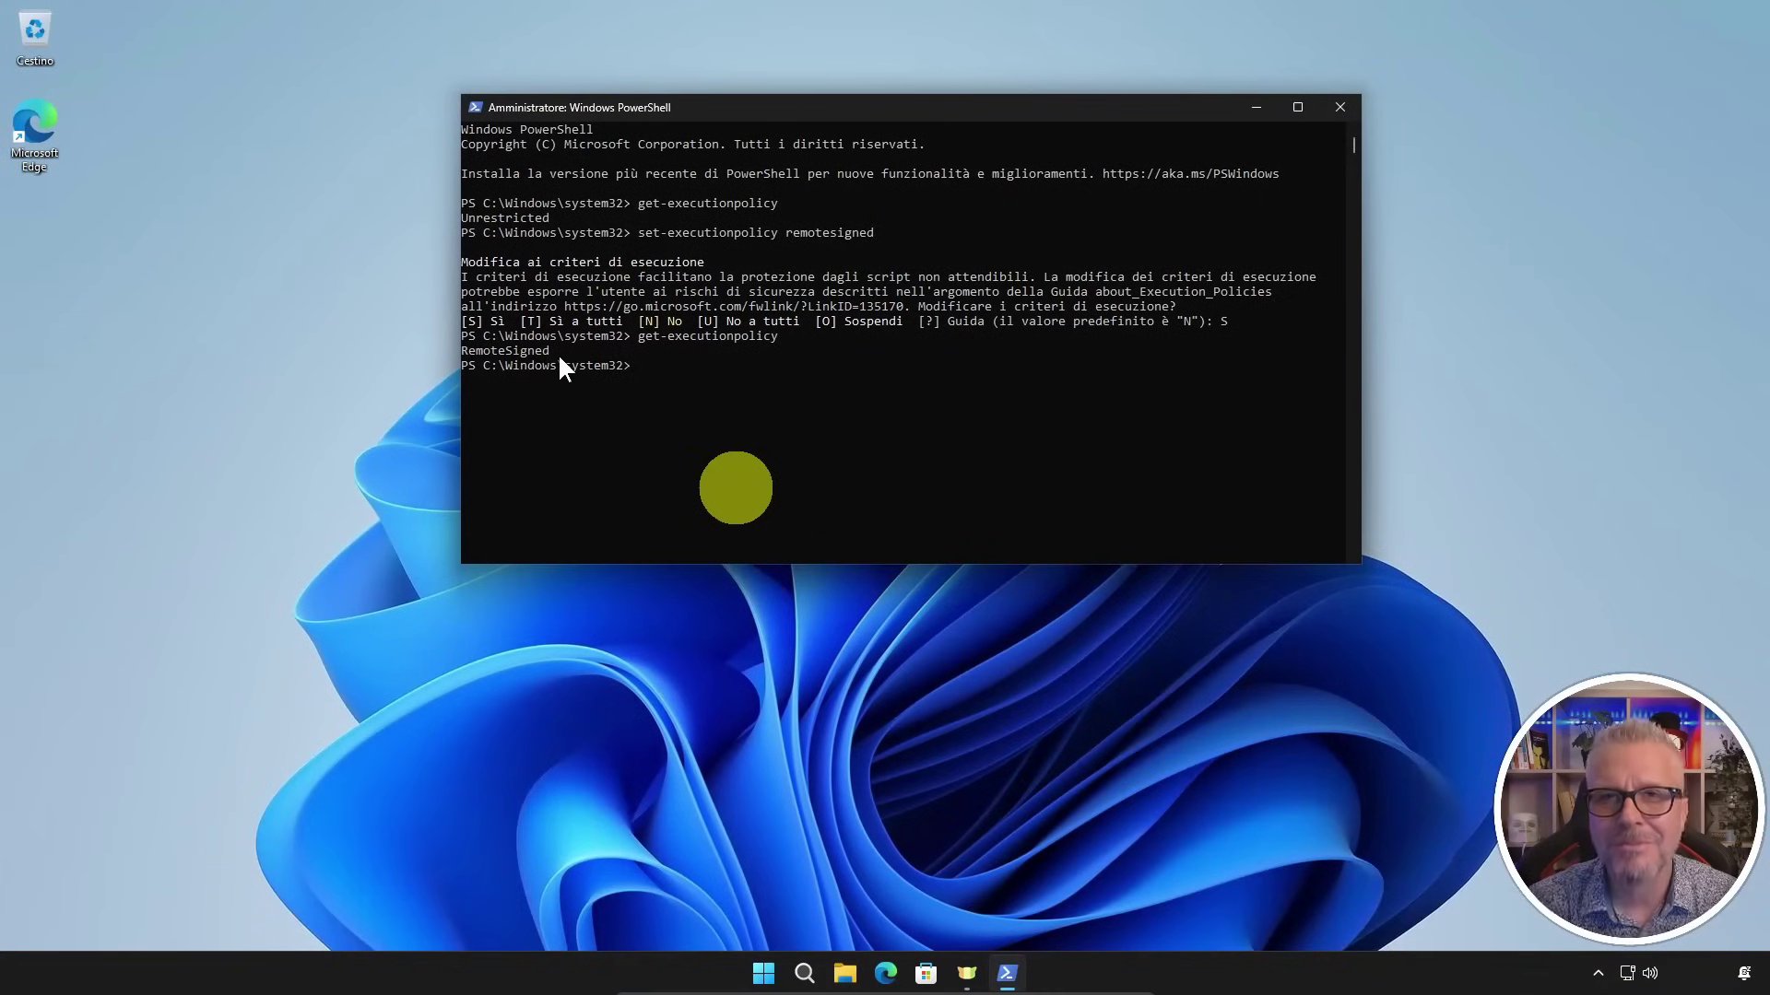
pyautogui.click(1338, 107)
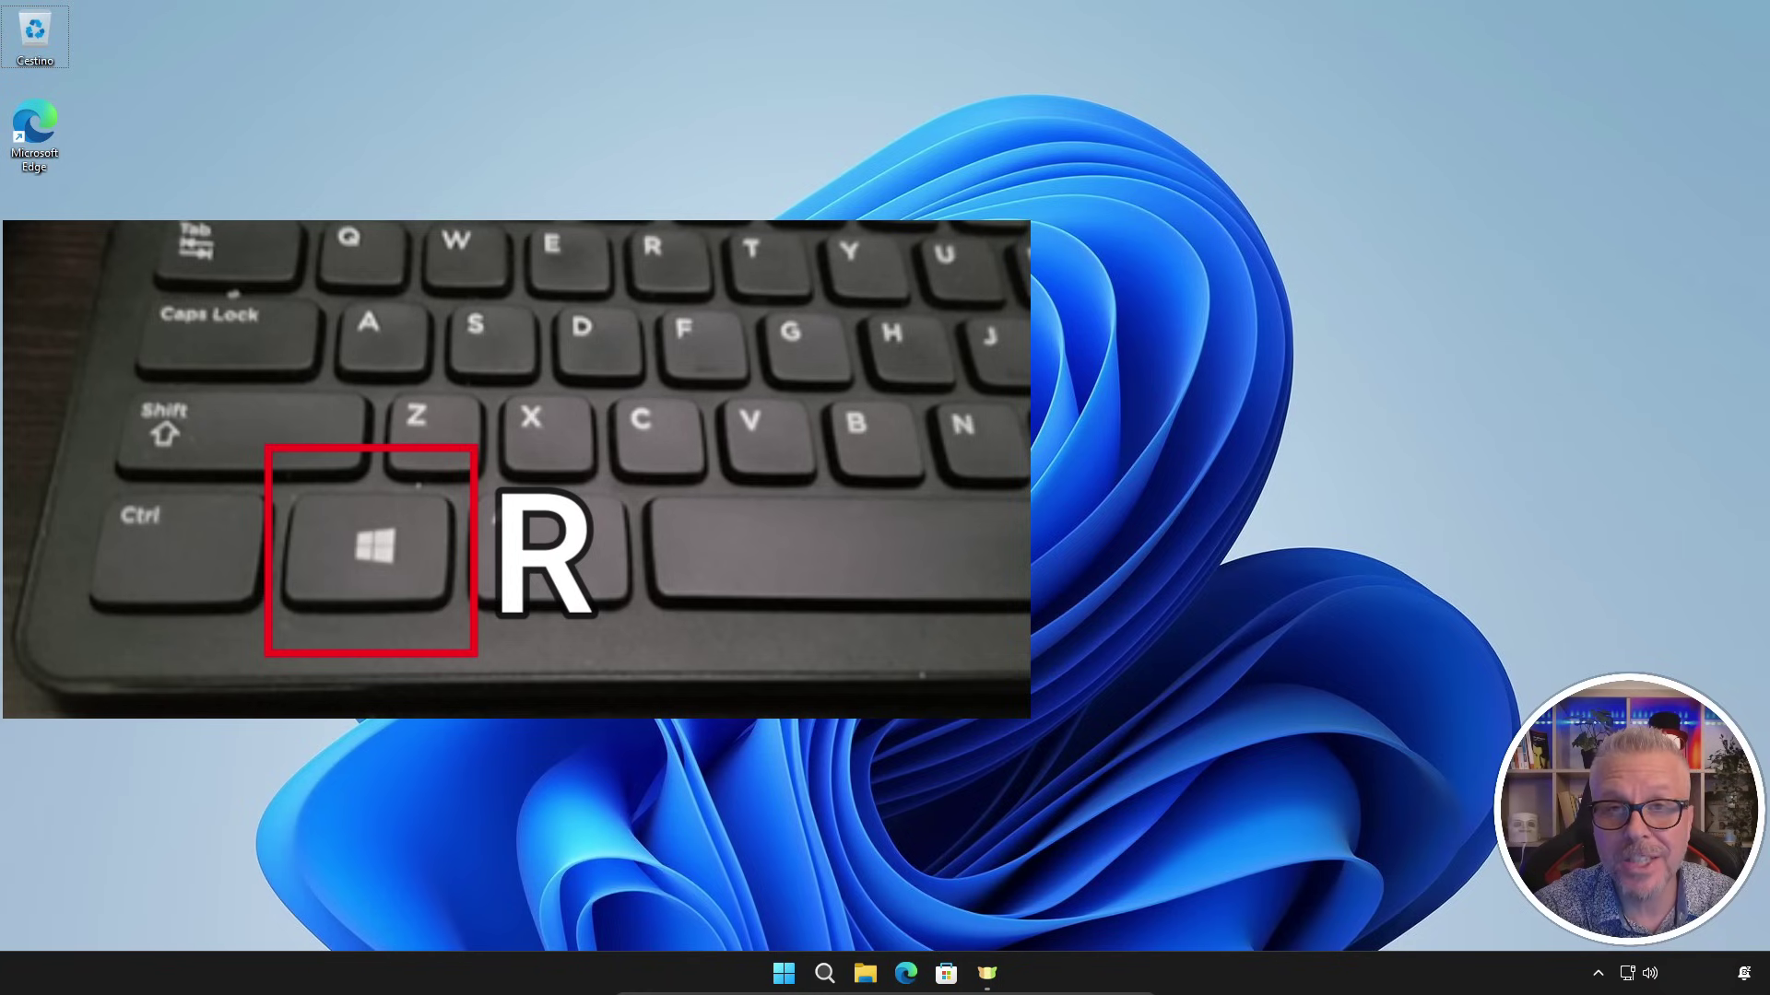
# Try to open the group policy editor by running gpedit.msc, and dismiss the message and the Run dialog.
pyautogui.press('super+r')
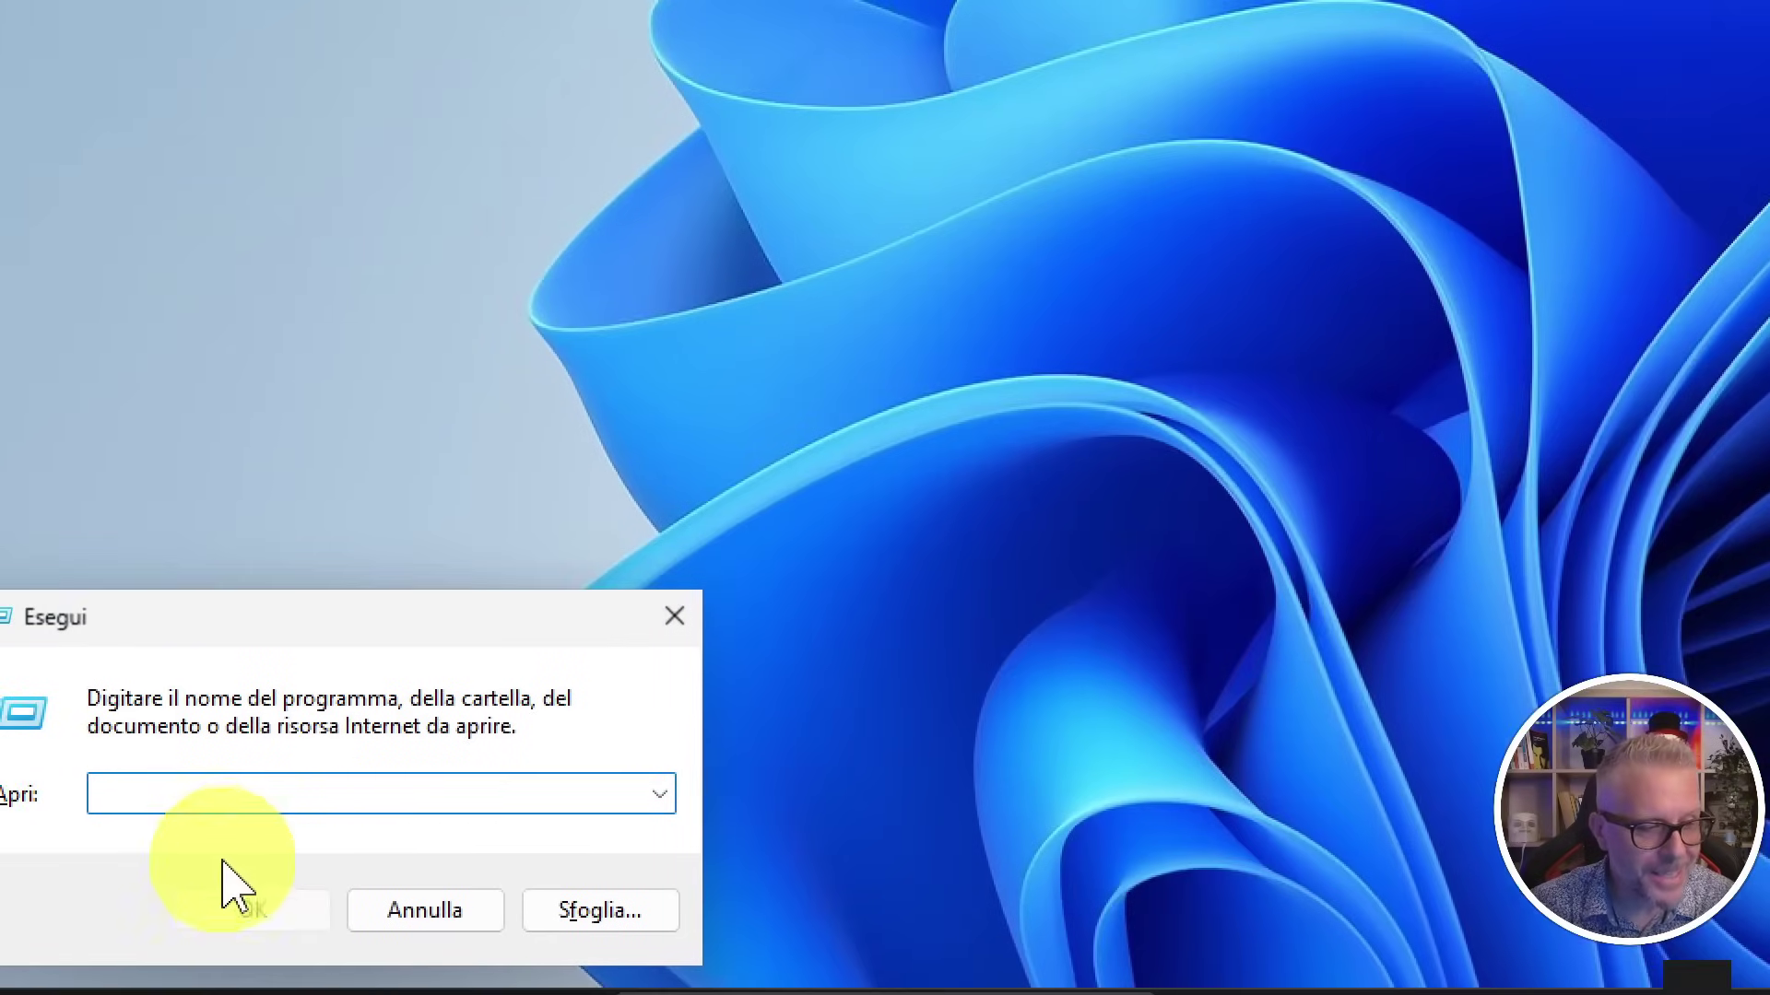
pyautogui.write('gp')
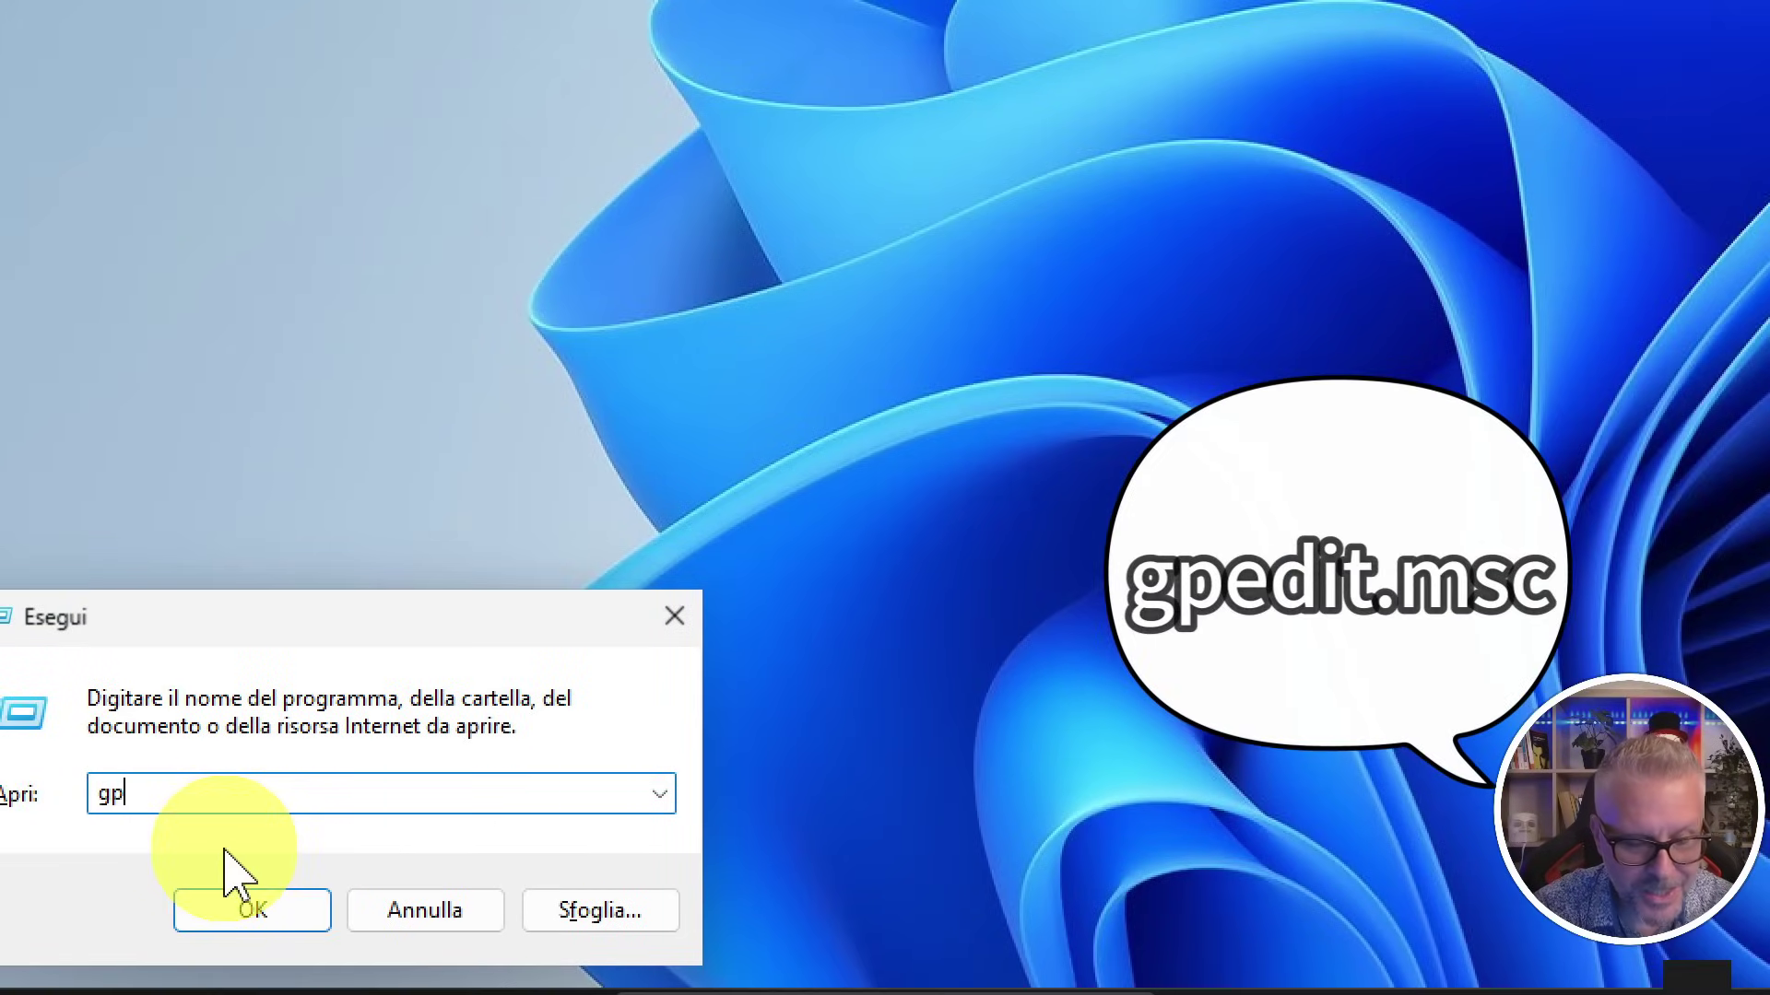
pyautogui.write('edit.m')
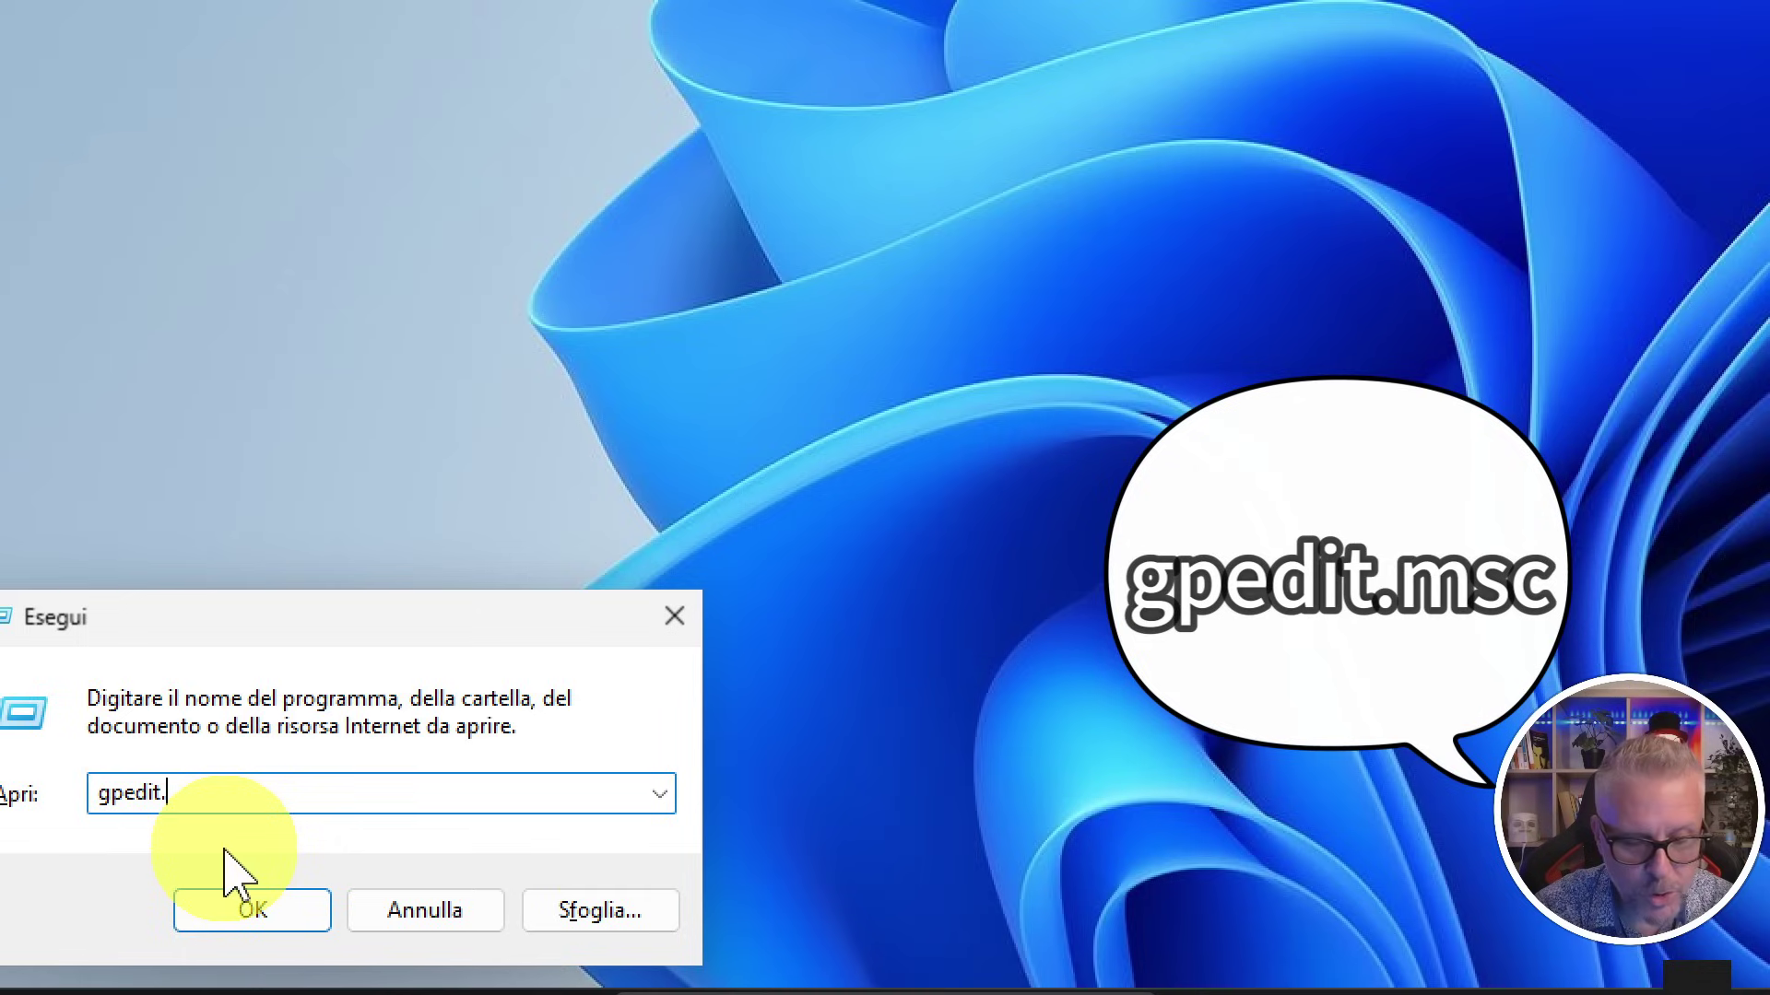
pyautogui.write('sc')
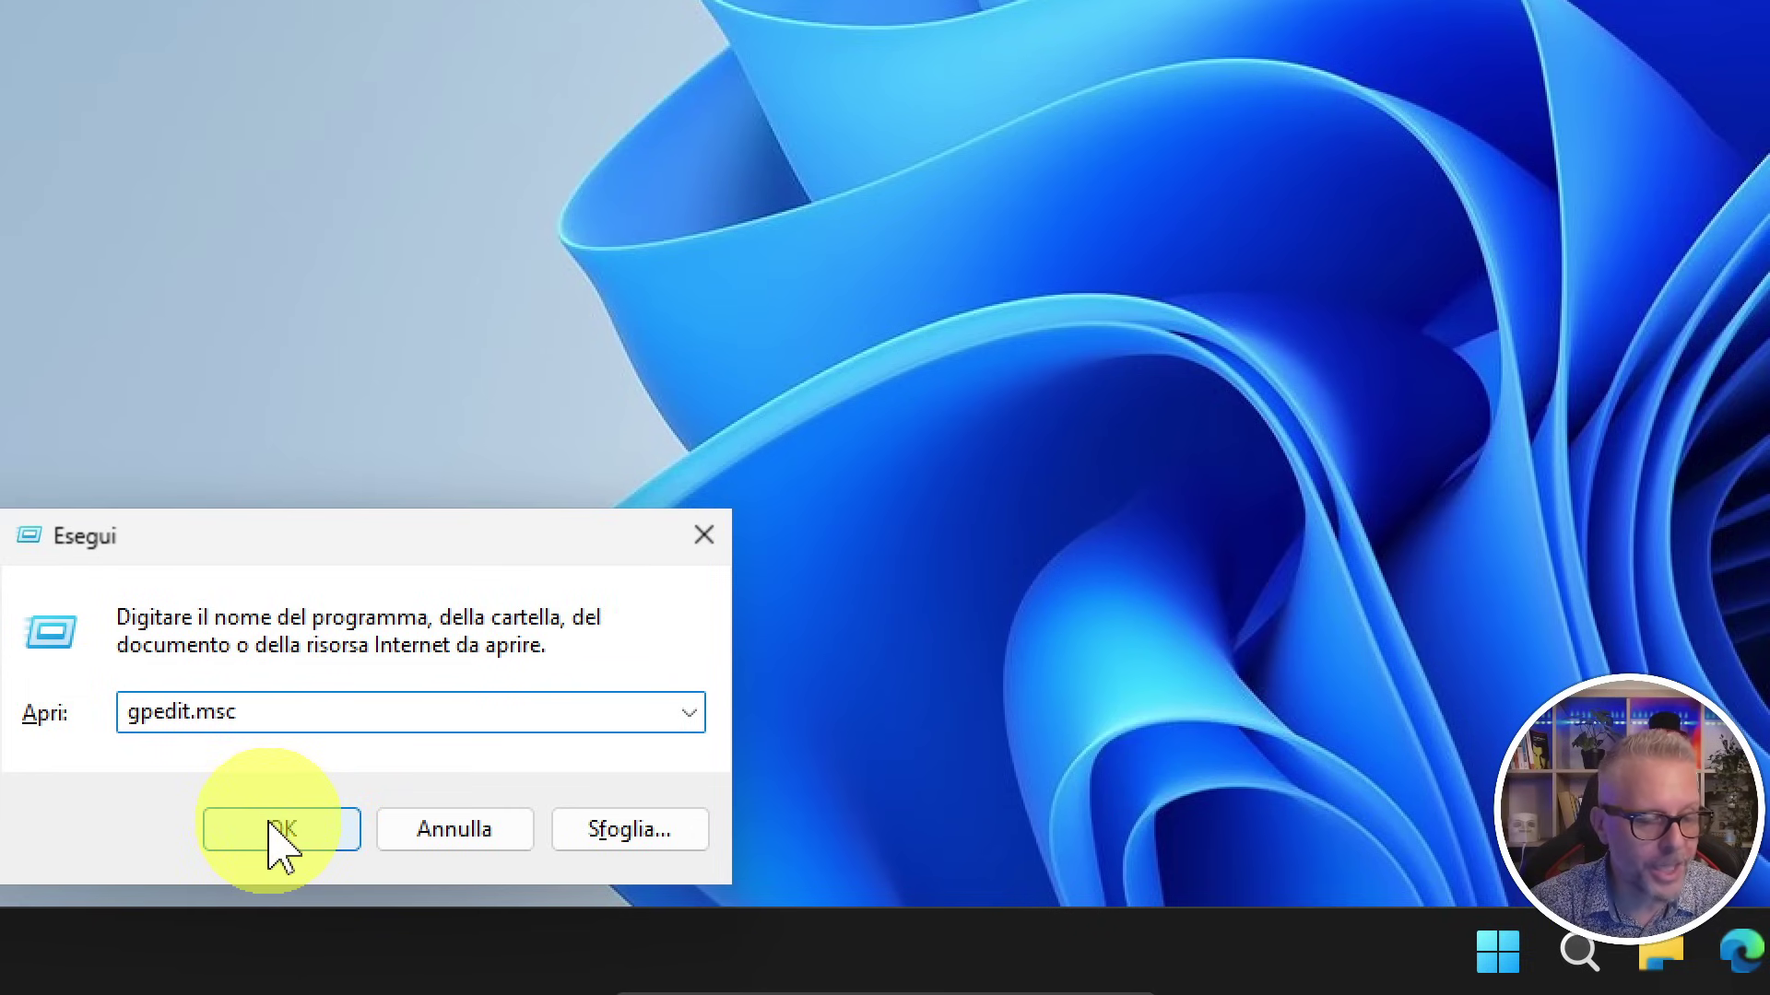
pyautogui.click(276, 911)
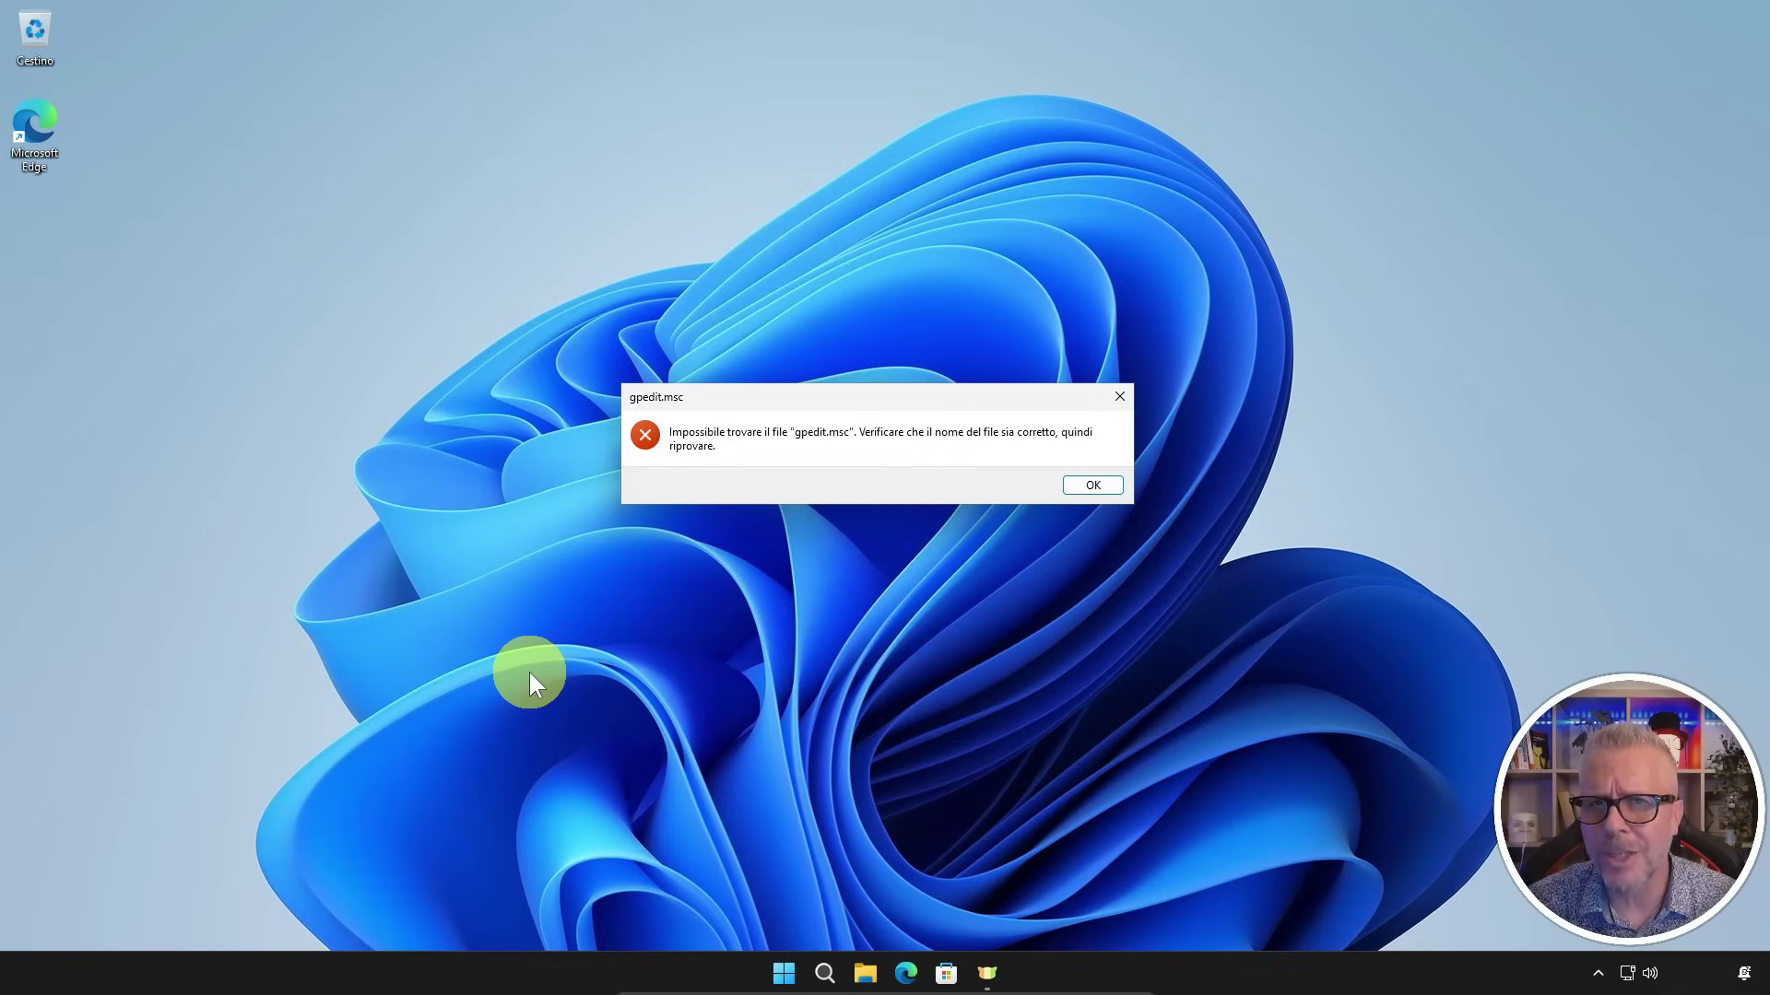
pyautogui.click(1093, 486)
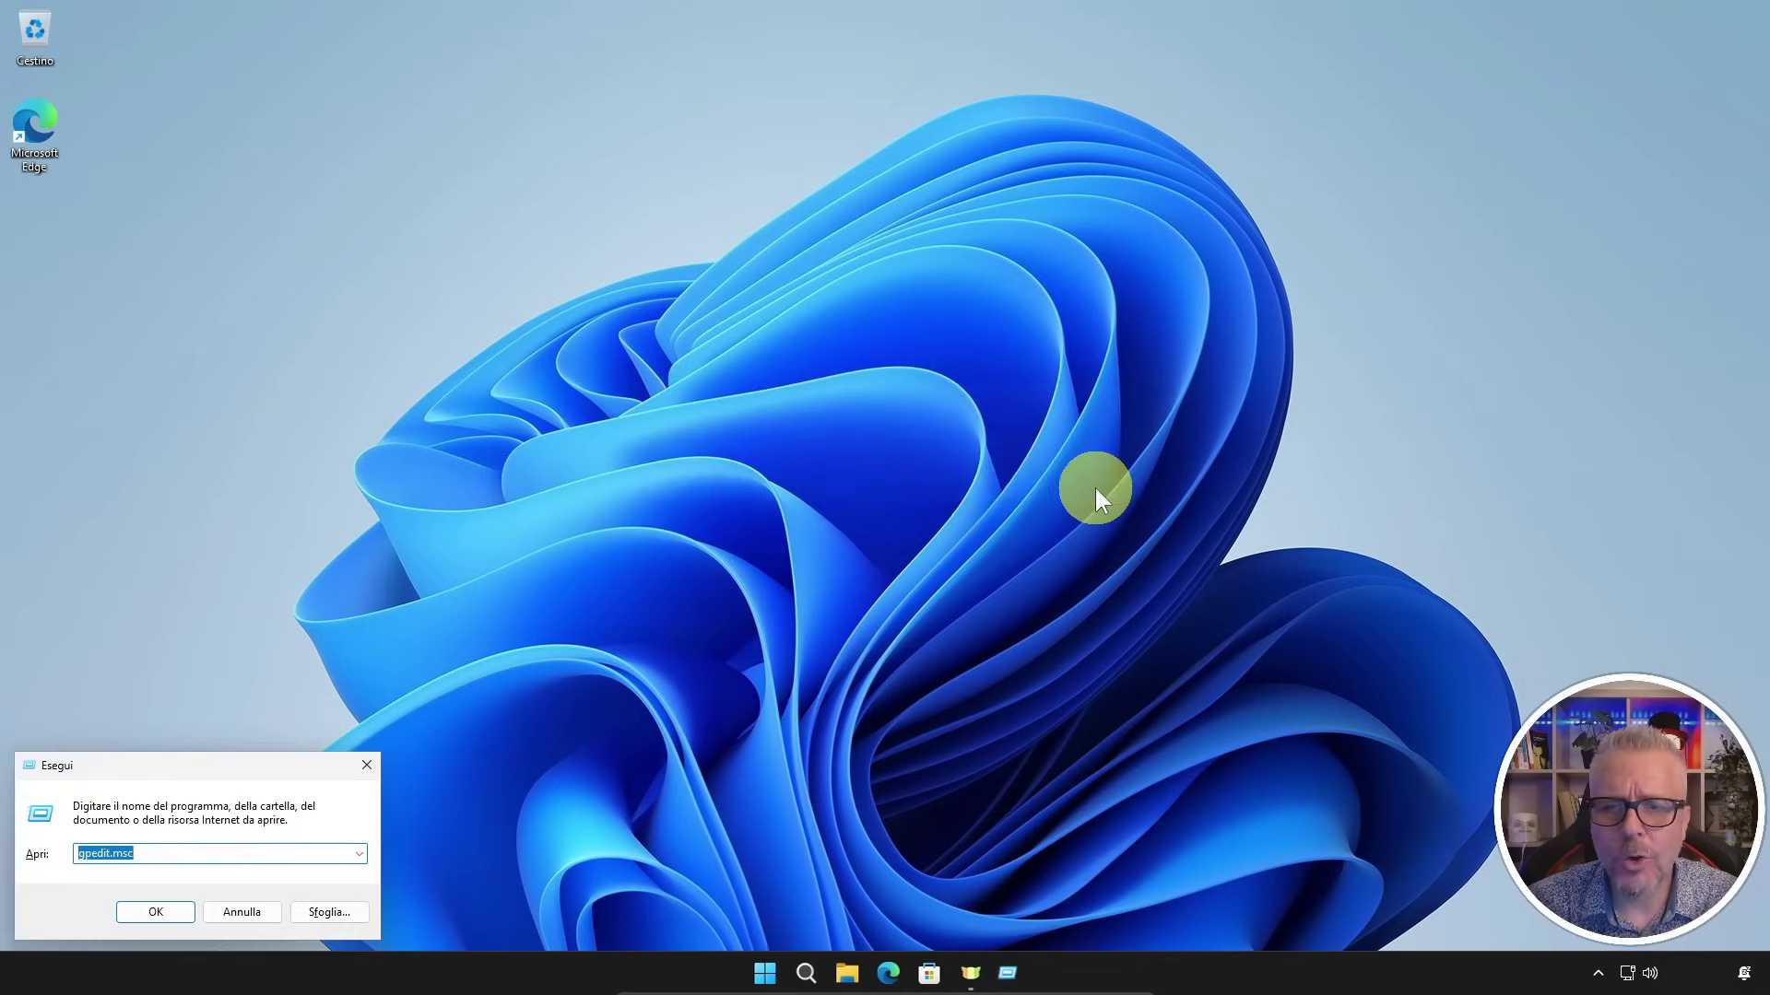
pyautogui.click(367, 767)
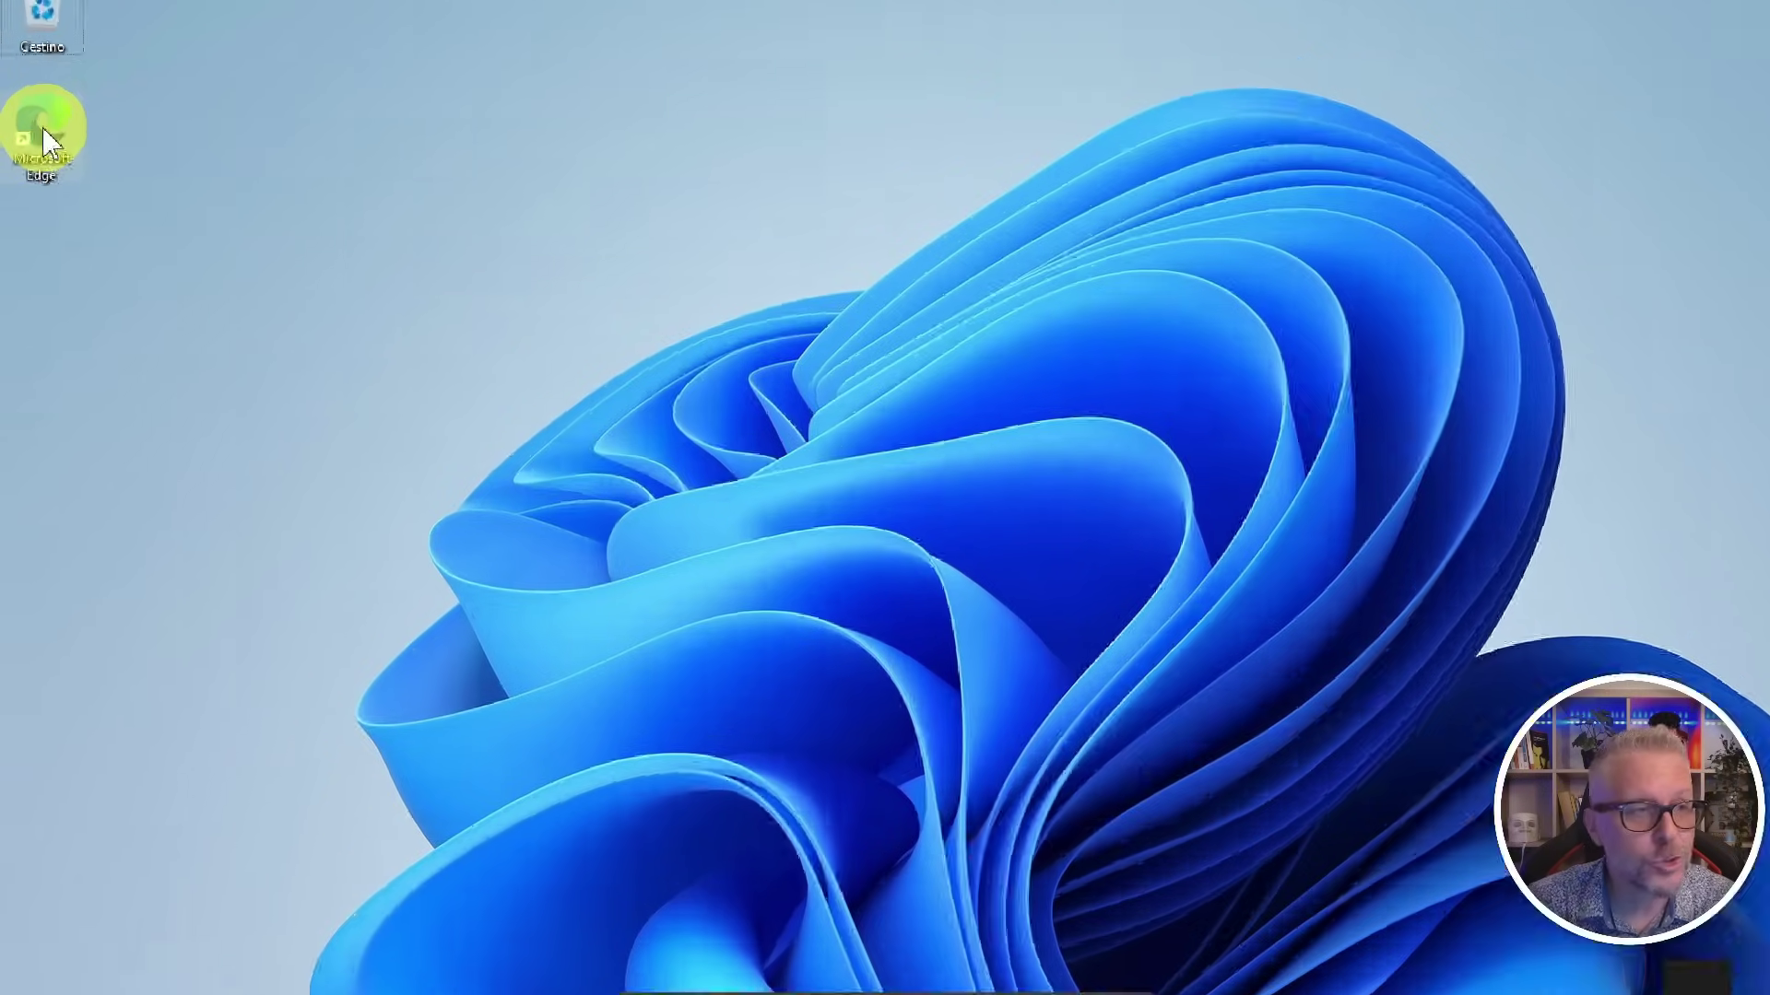
# Switch to Microsoft Edge, search Google for "gentiluomo digitale" and open the Gentiluomo Digitale home page.
pyautogui.doubleClick(42, 129)
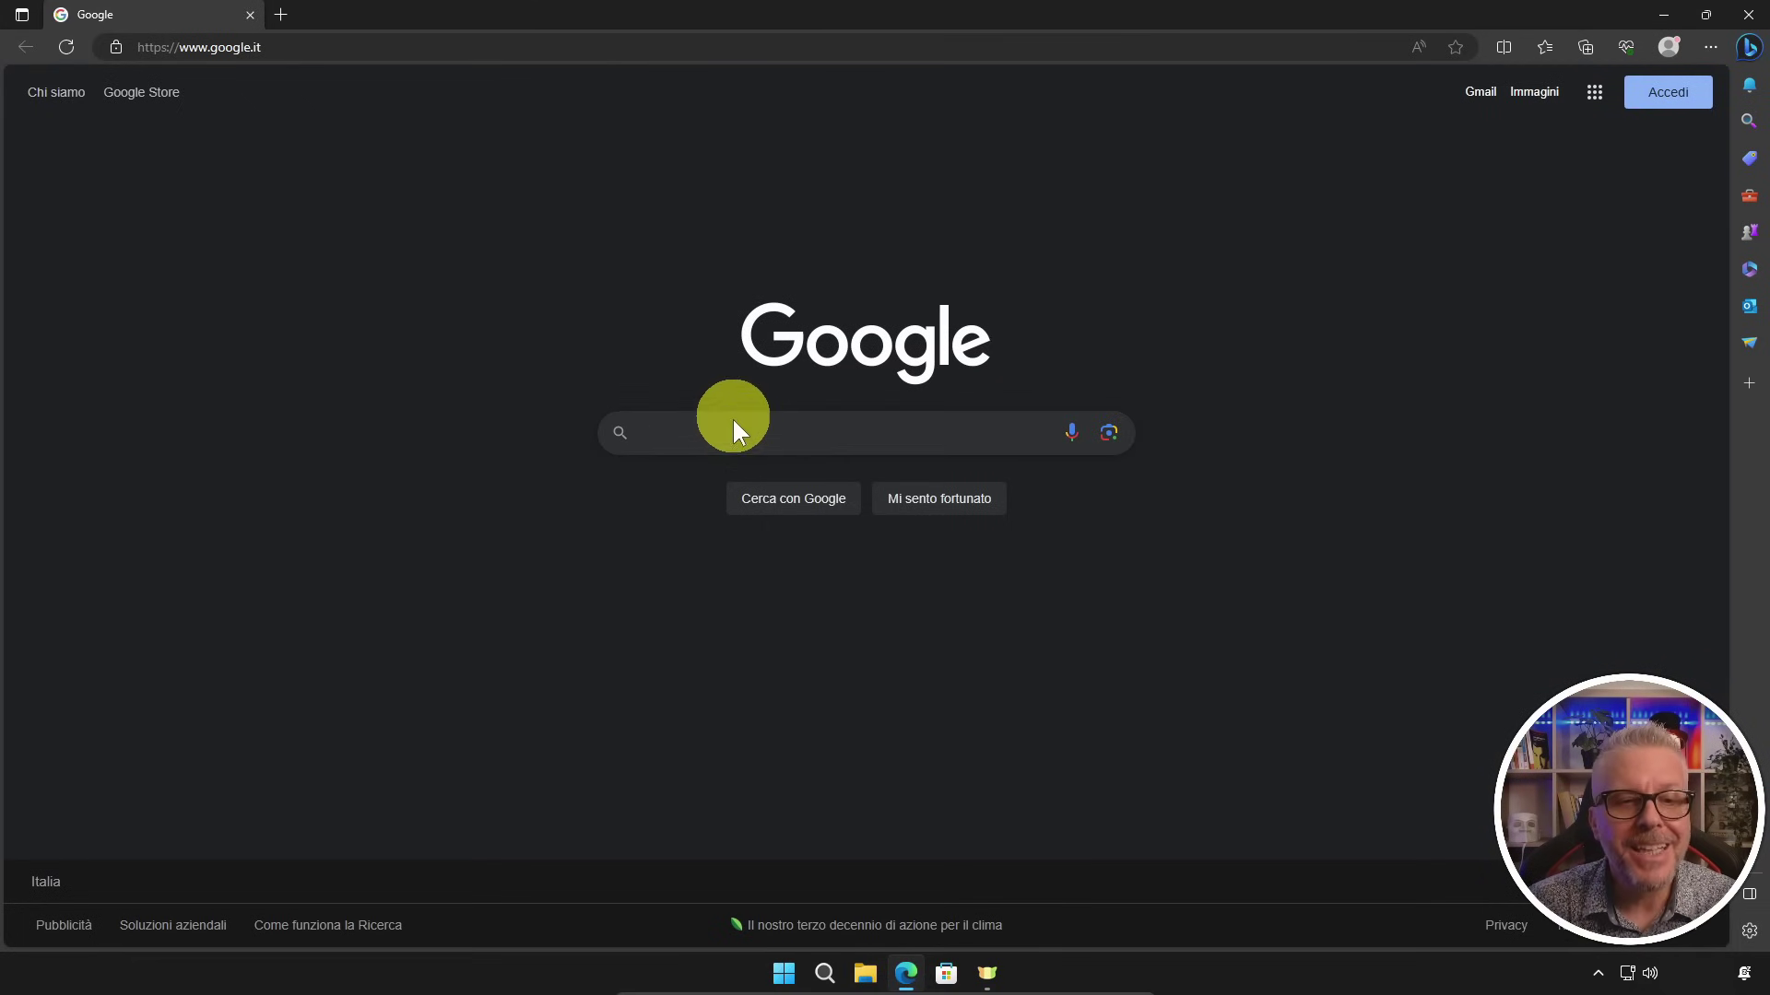
pyautogui.click(735, 428)
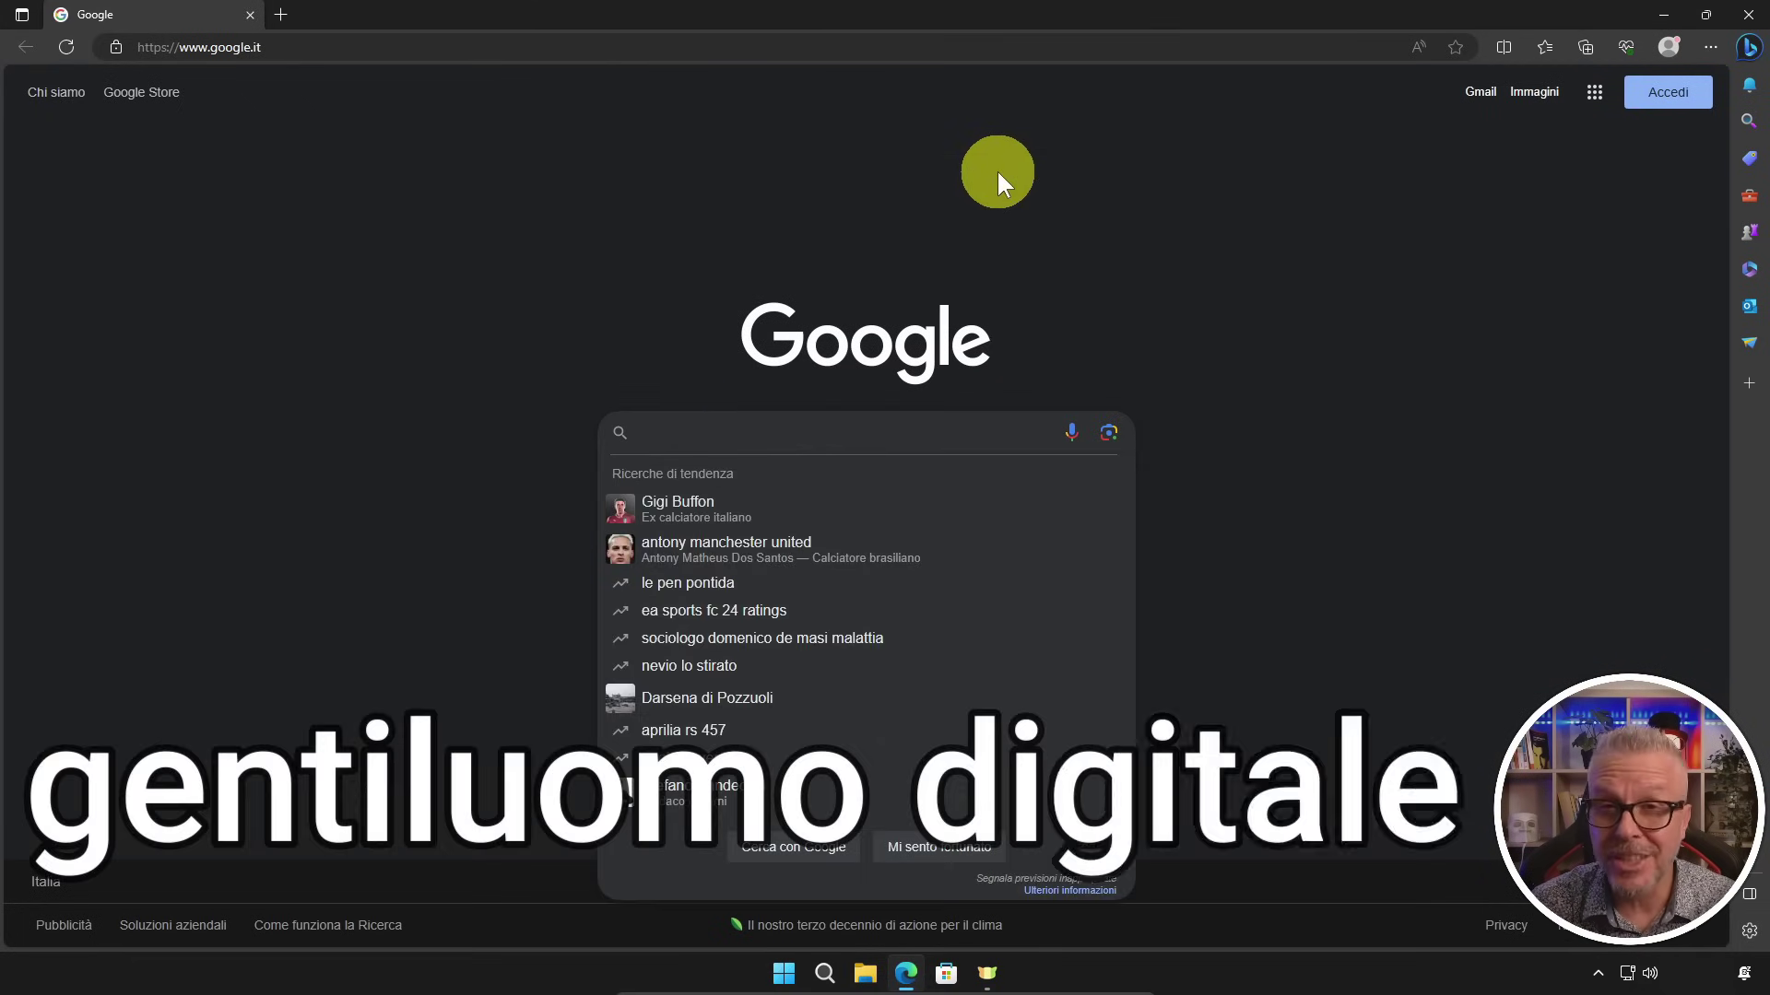
pyautogui.write('gentiluomo digita')
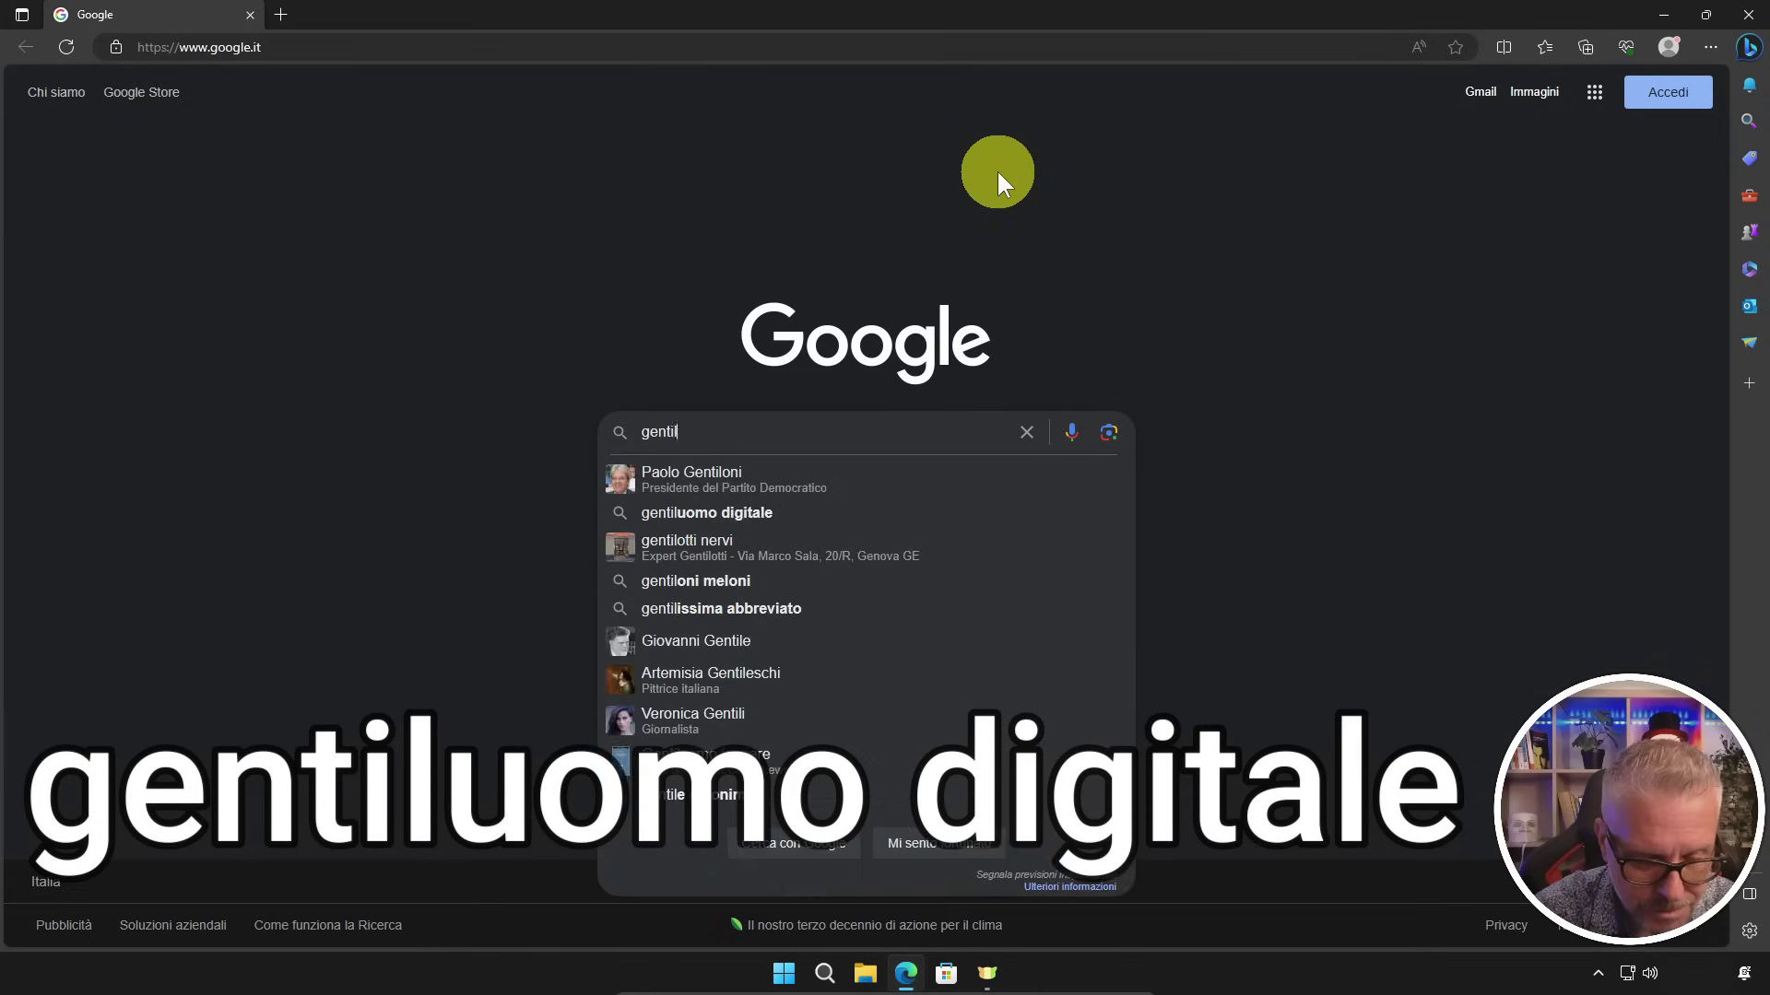
pyautogui.write('le')
pyautogui.press('Return')
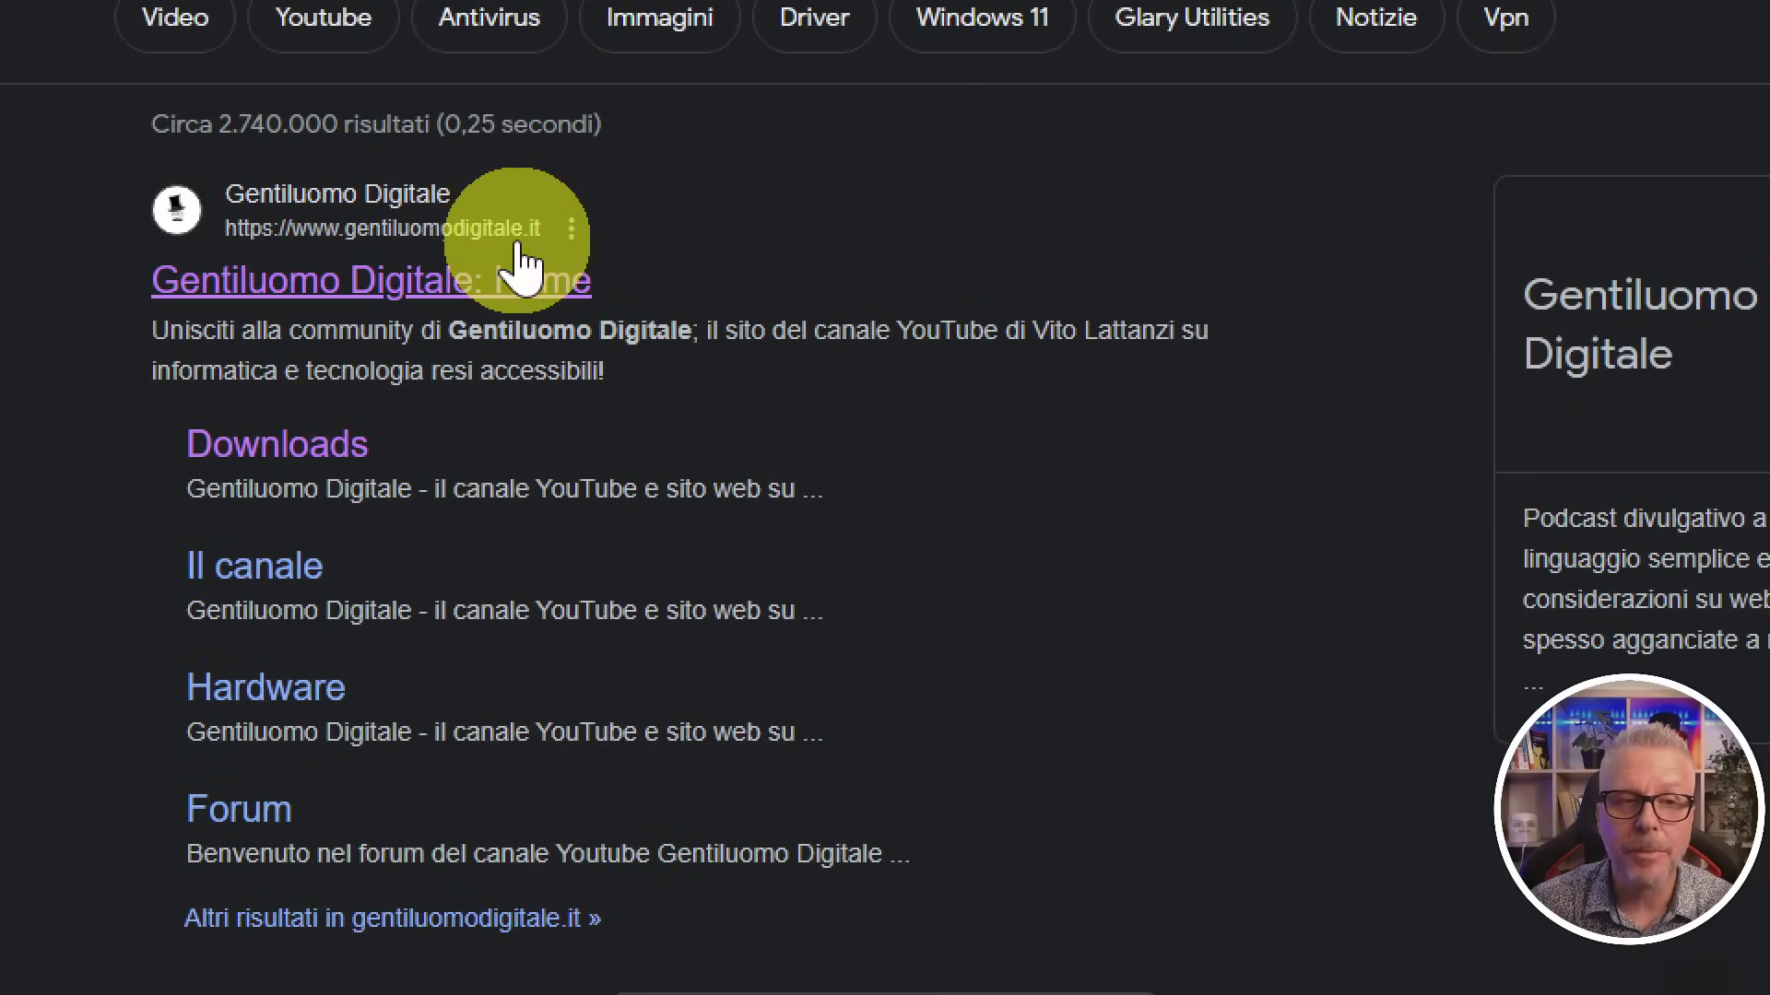
pyautogui.click(402, 283)
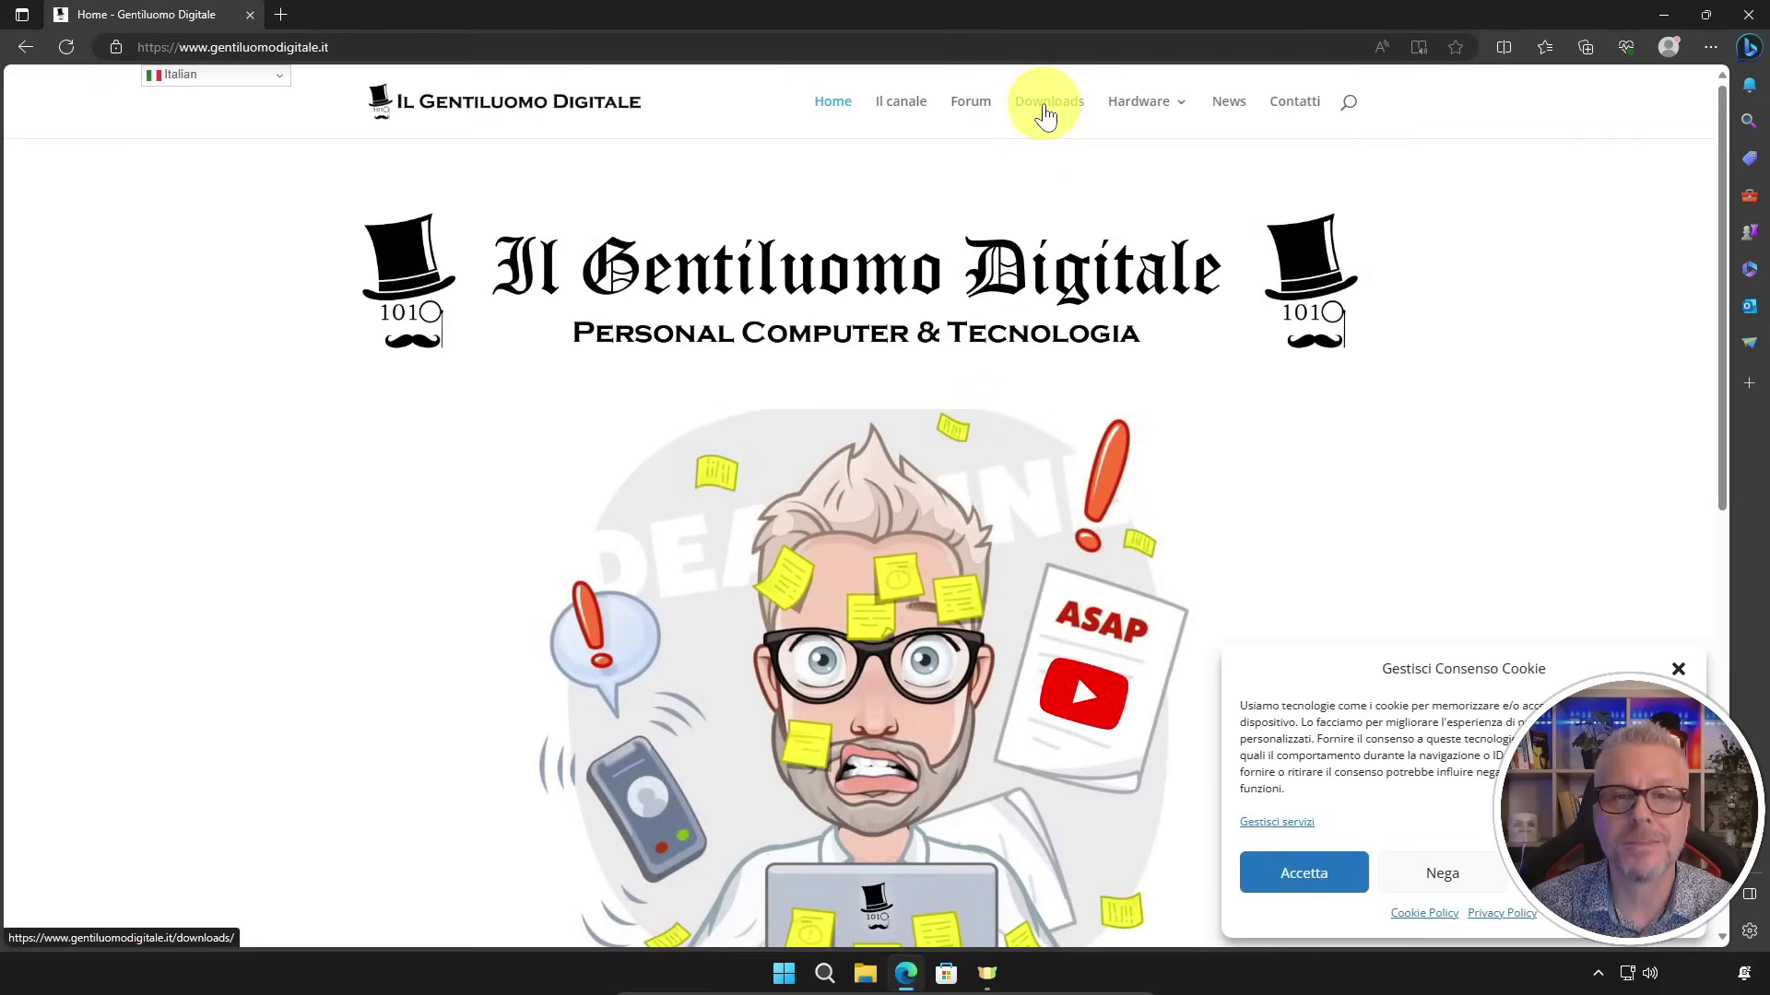
# Download PolicyPlus.zip from the Policy Plus entry on the site's Downloads page and open the archive.
pyautogui.click(1046, 115)
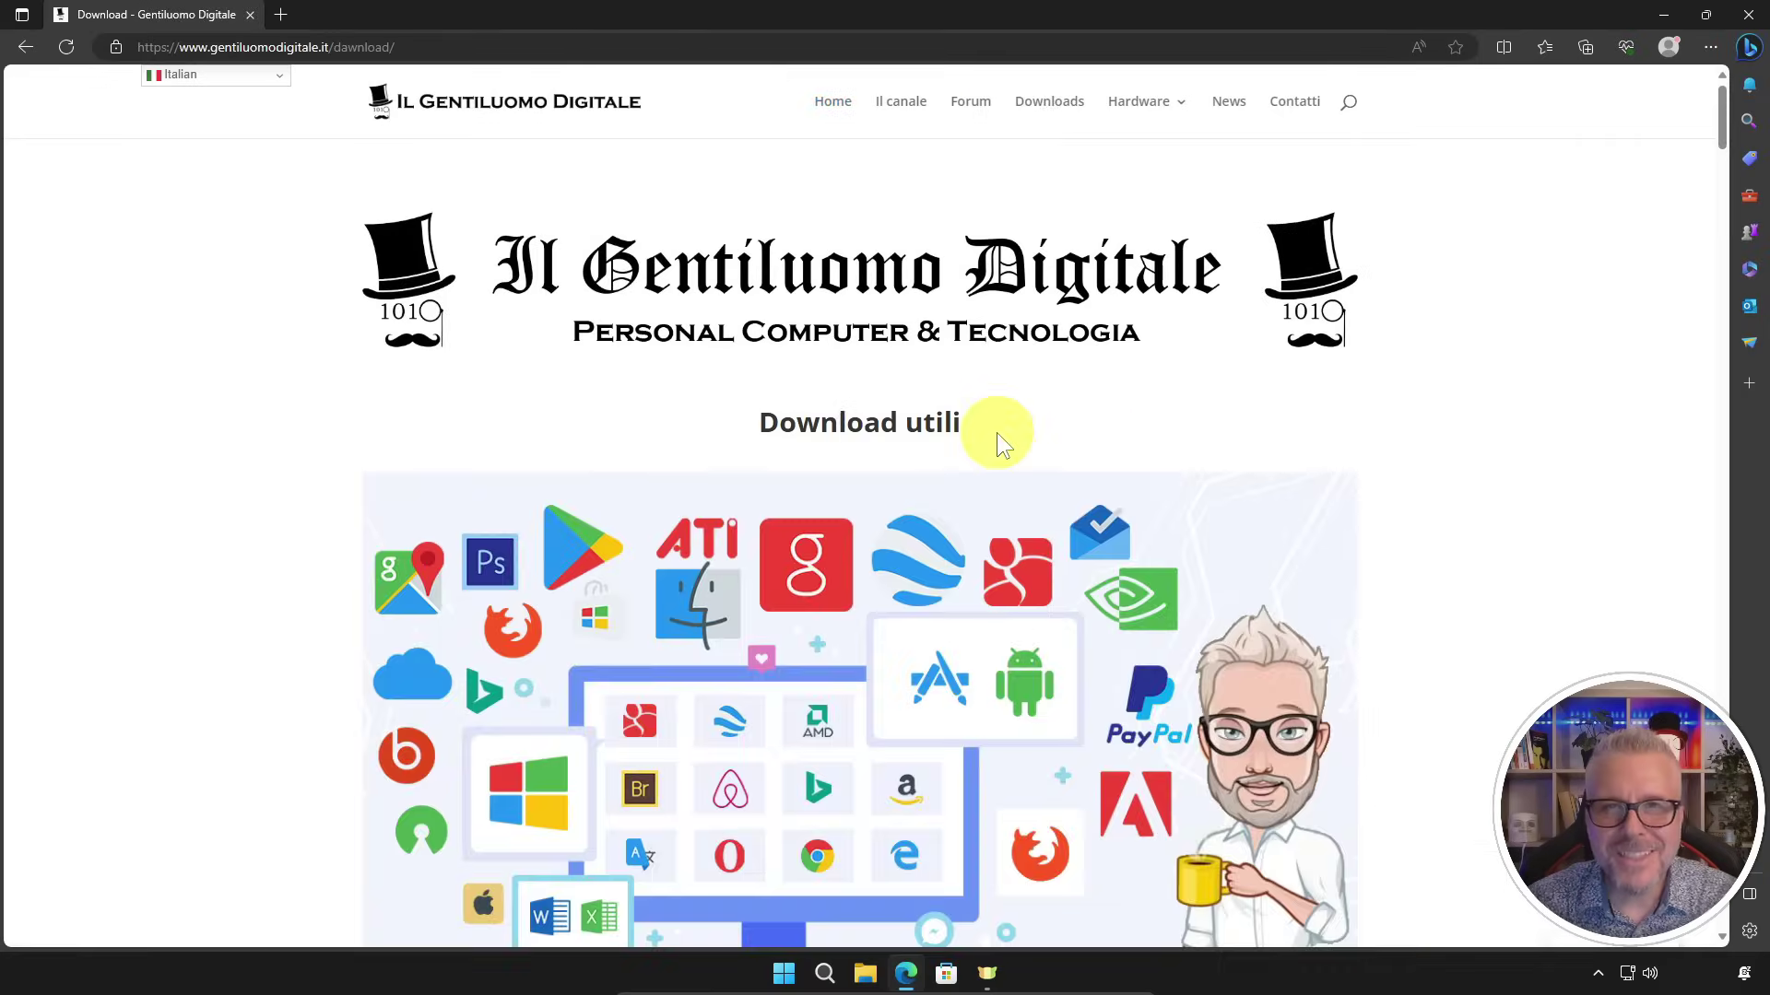
pyautogui.scroll(-3, 958, 525)
pyautogui.scroll(-5, 995, 439)
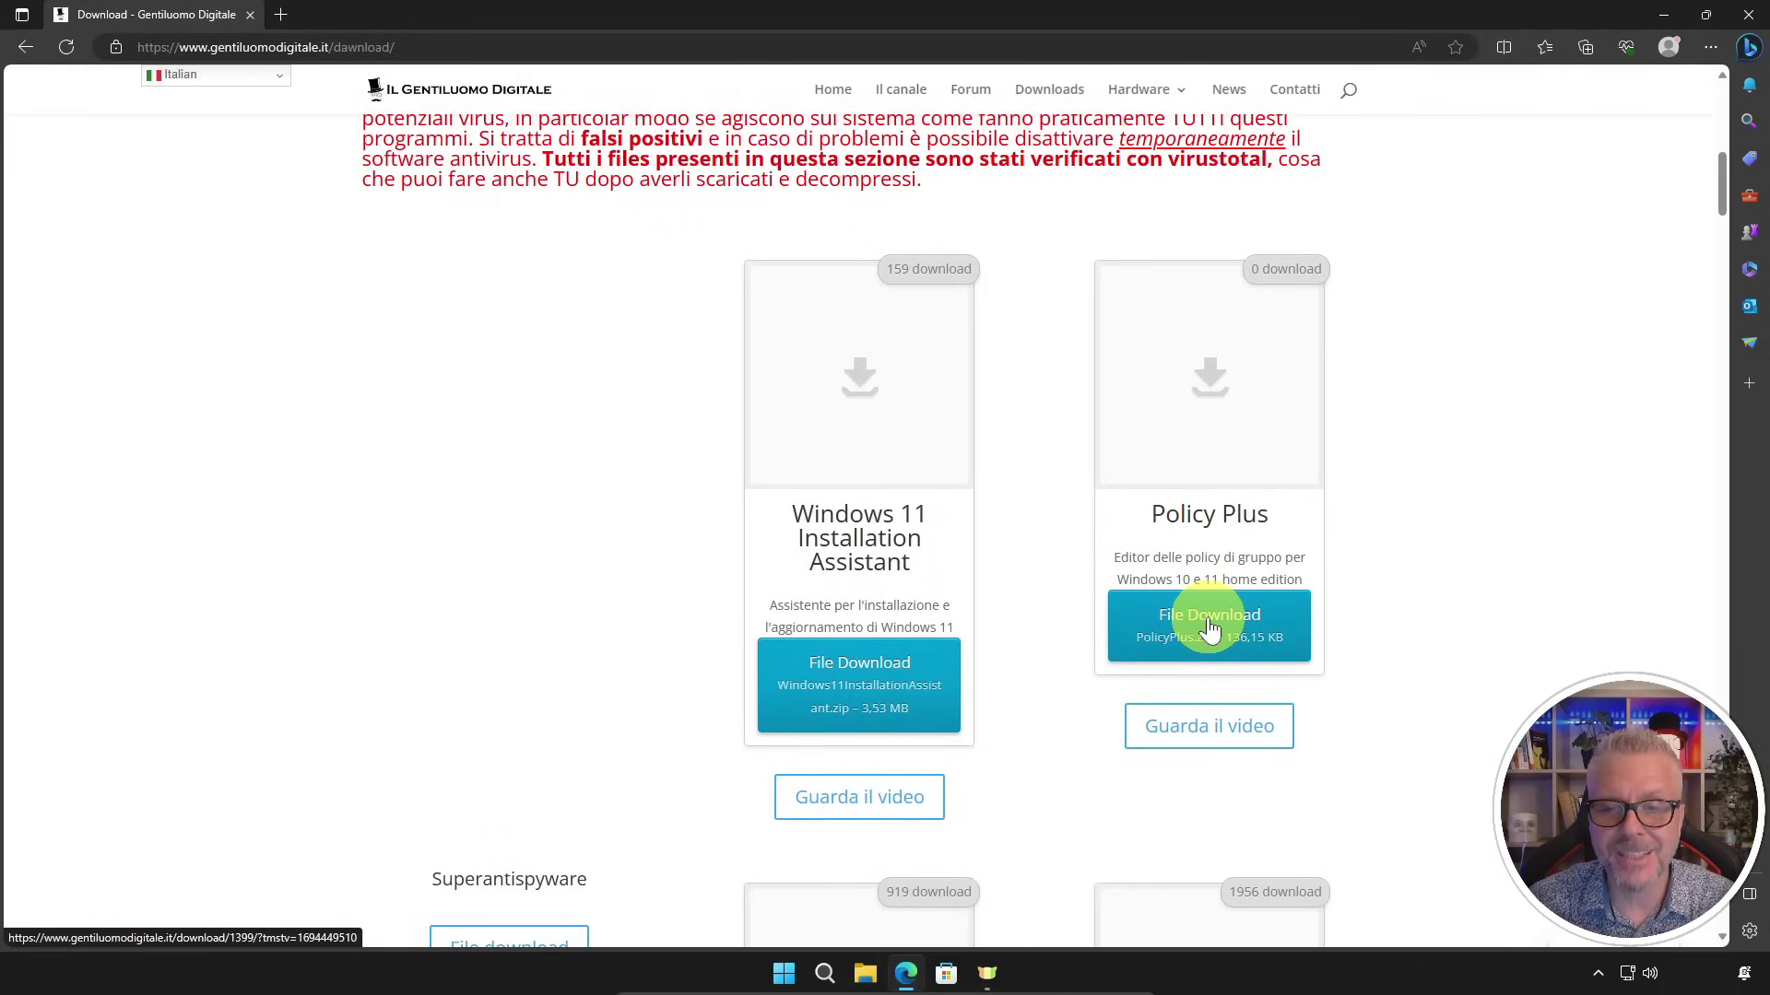
pyautogui.click(1211, 627)
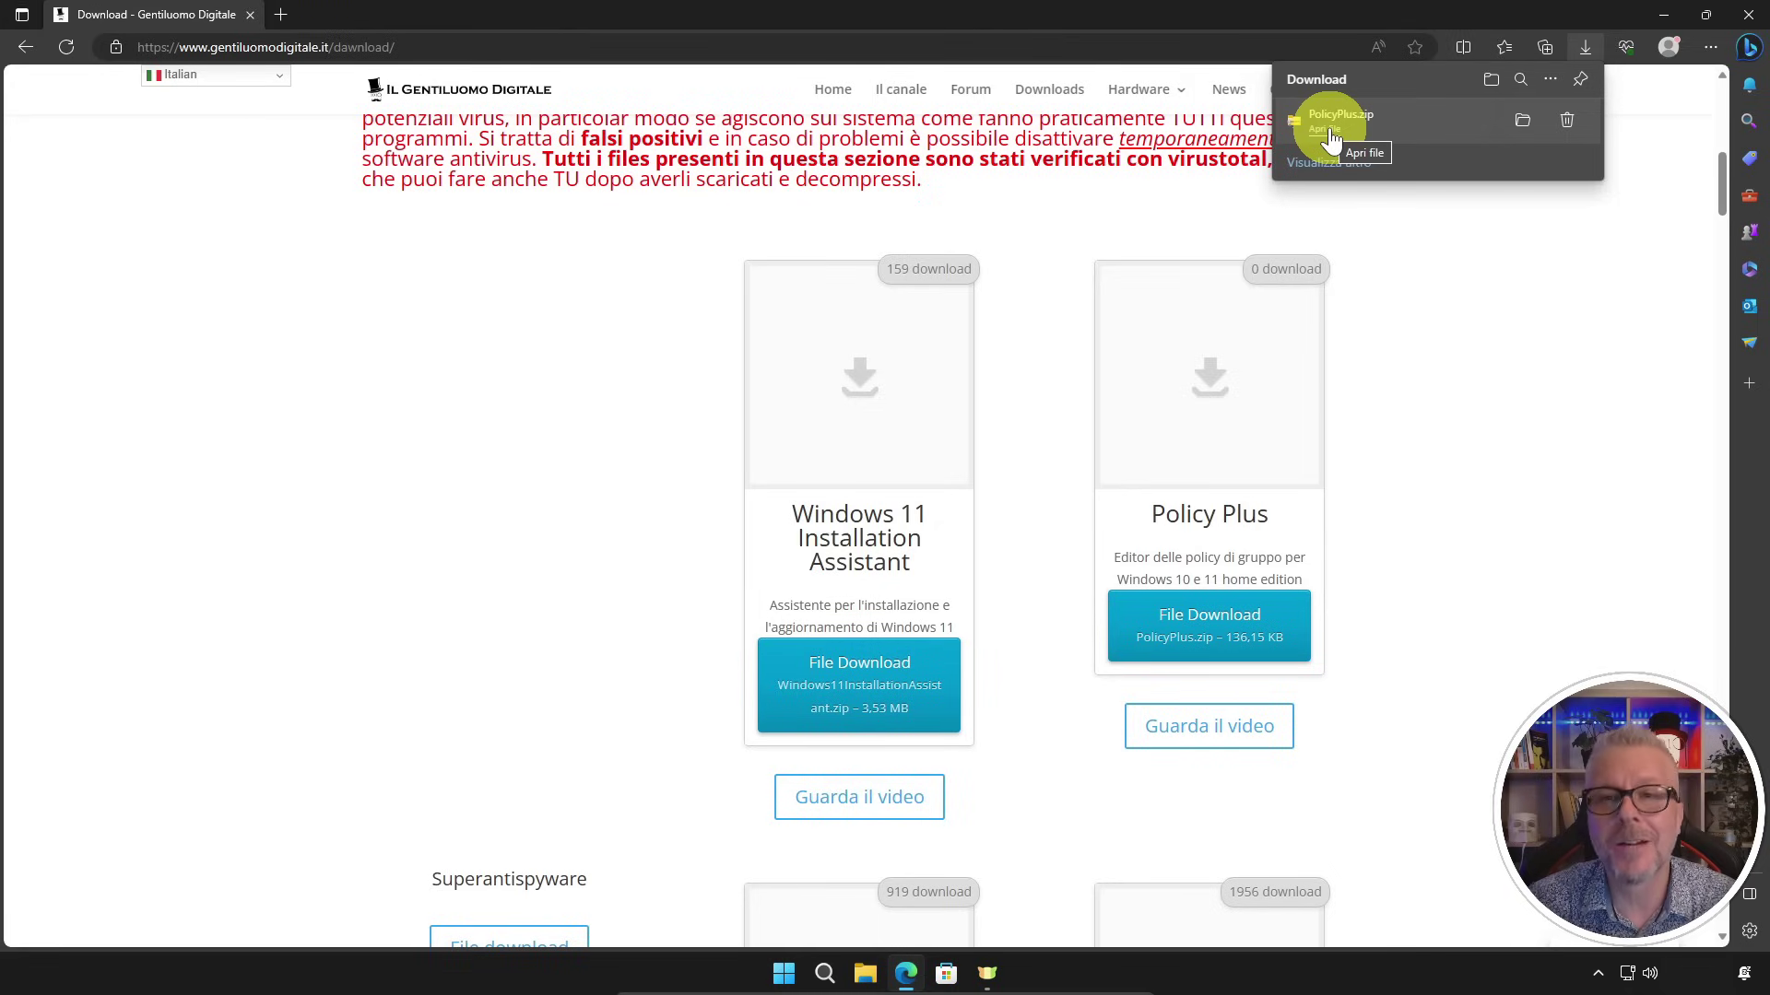
pyautogui.click(1330, 138)
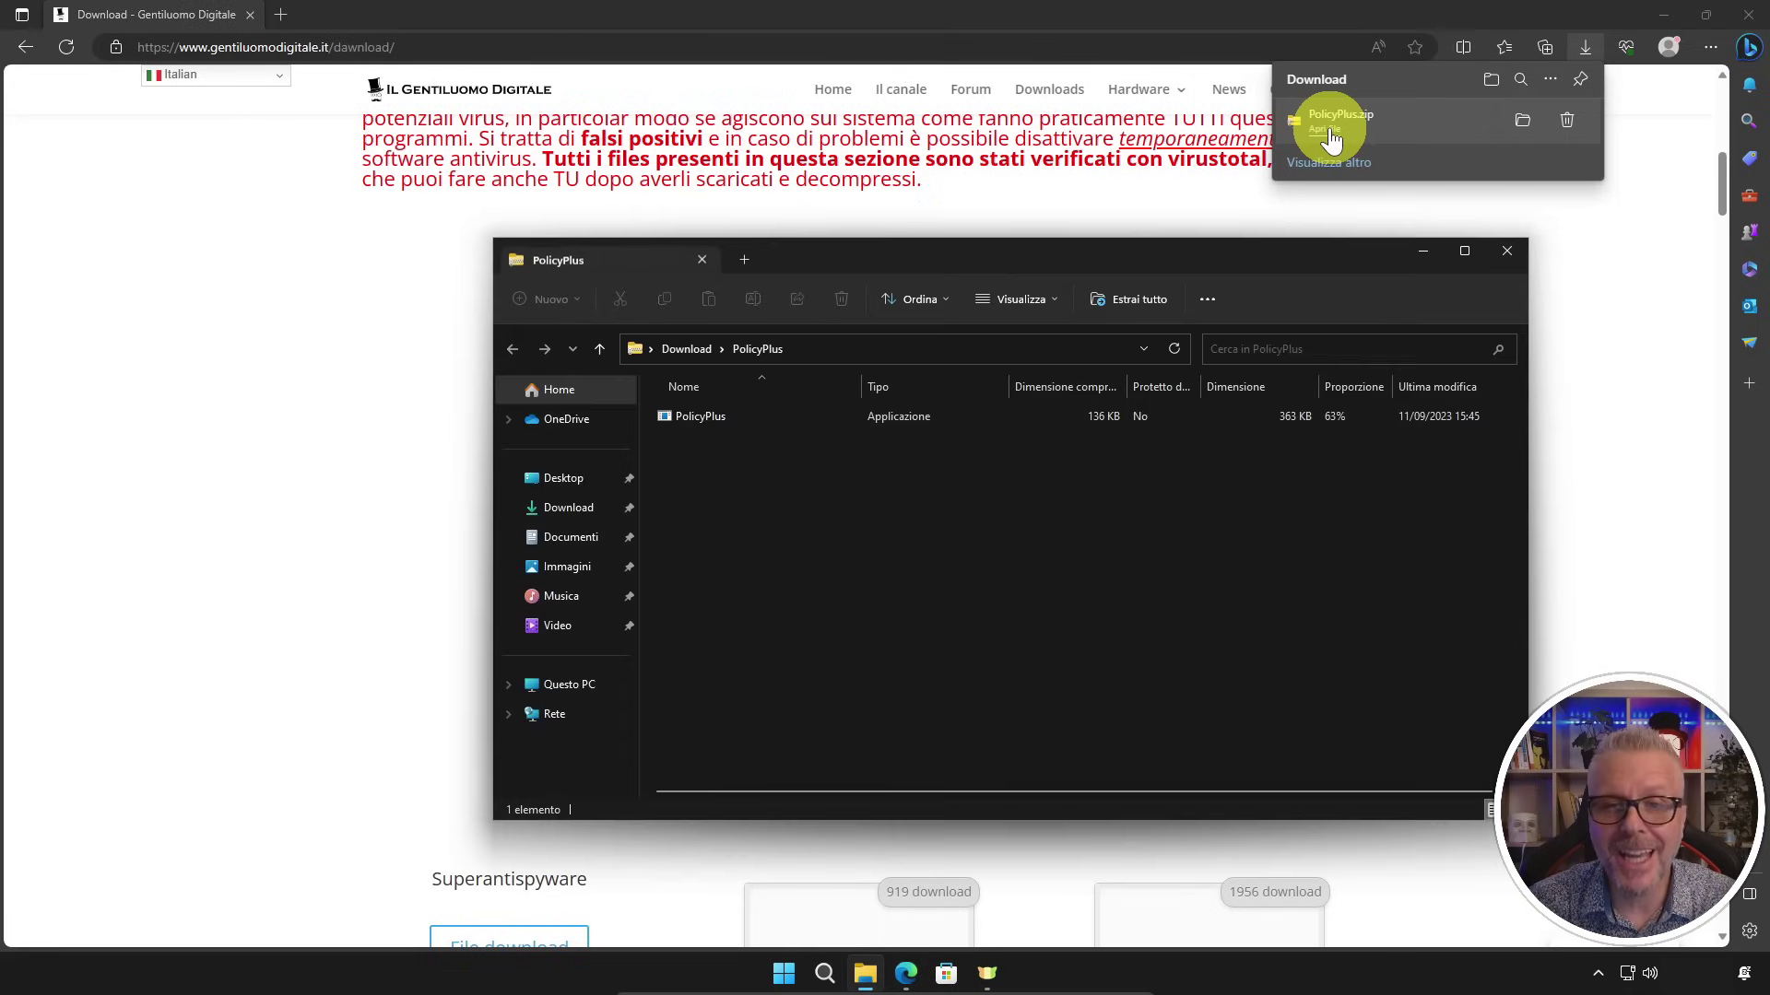
# Minimise the browser, launch the PolicyPlus application from the archive and allow it to make changes to the device.
pyautogui.click(1664, 15)
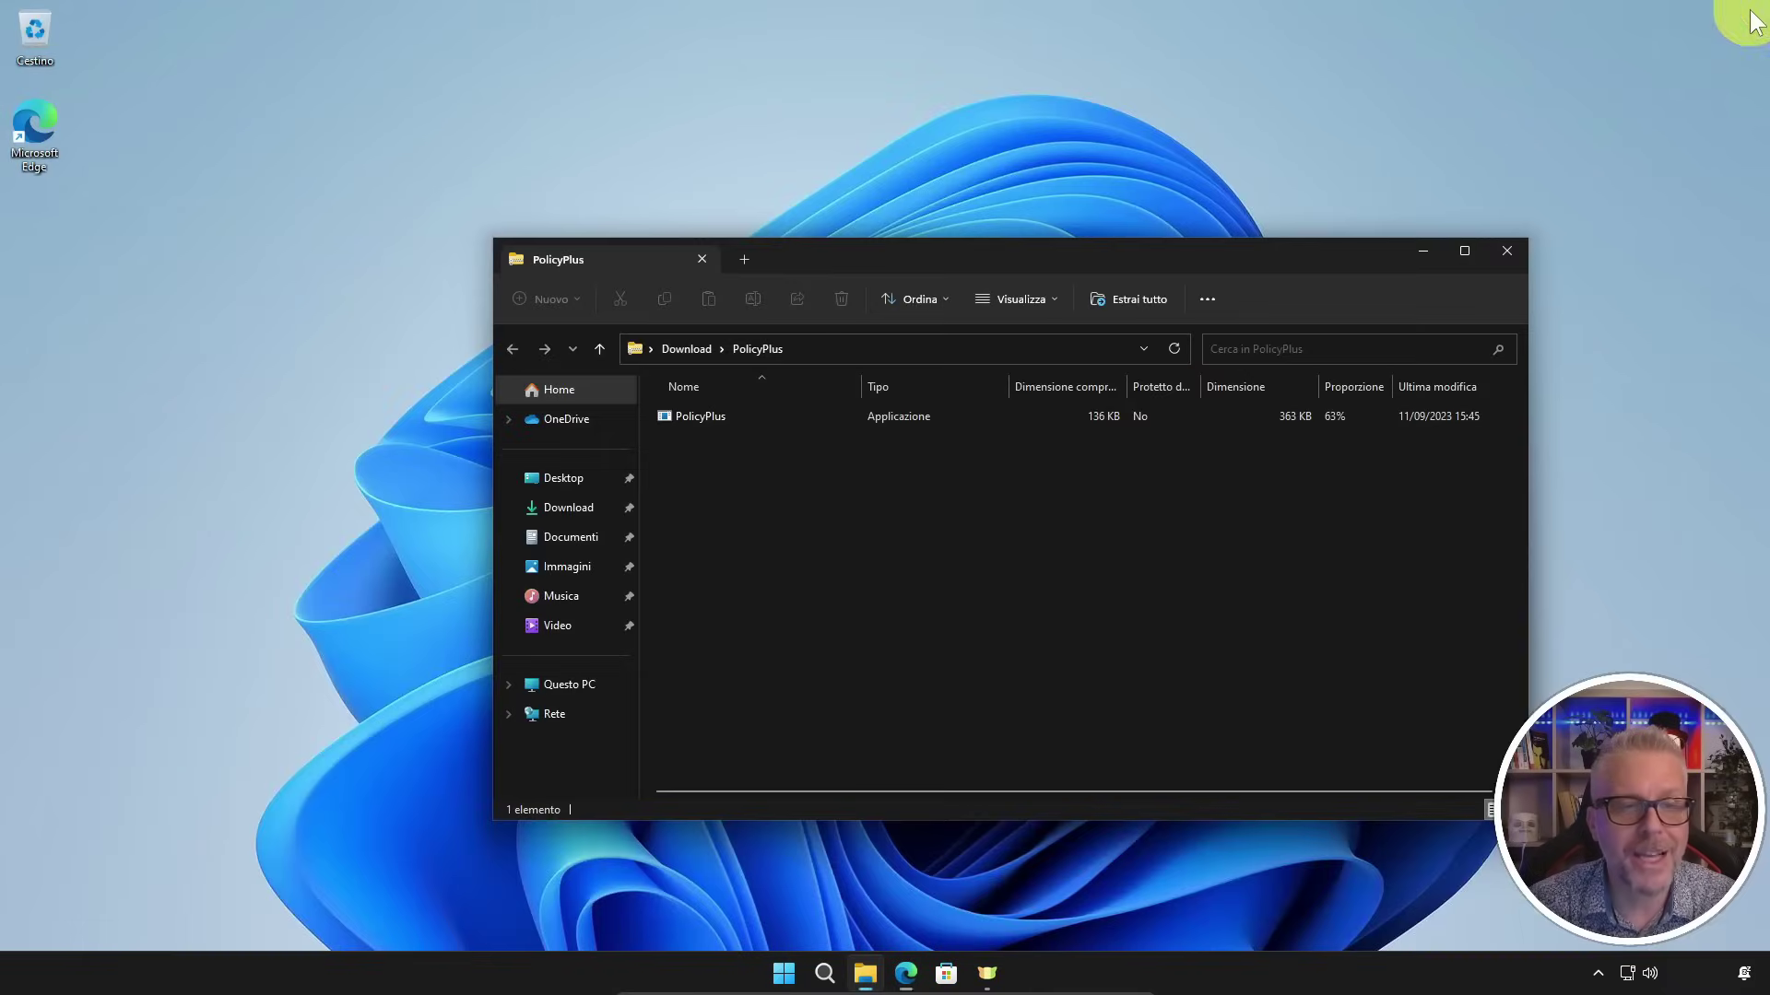
pyautogui.click(693, 417)
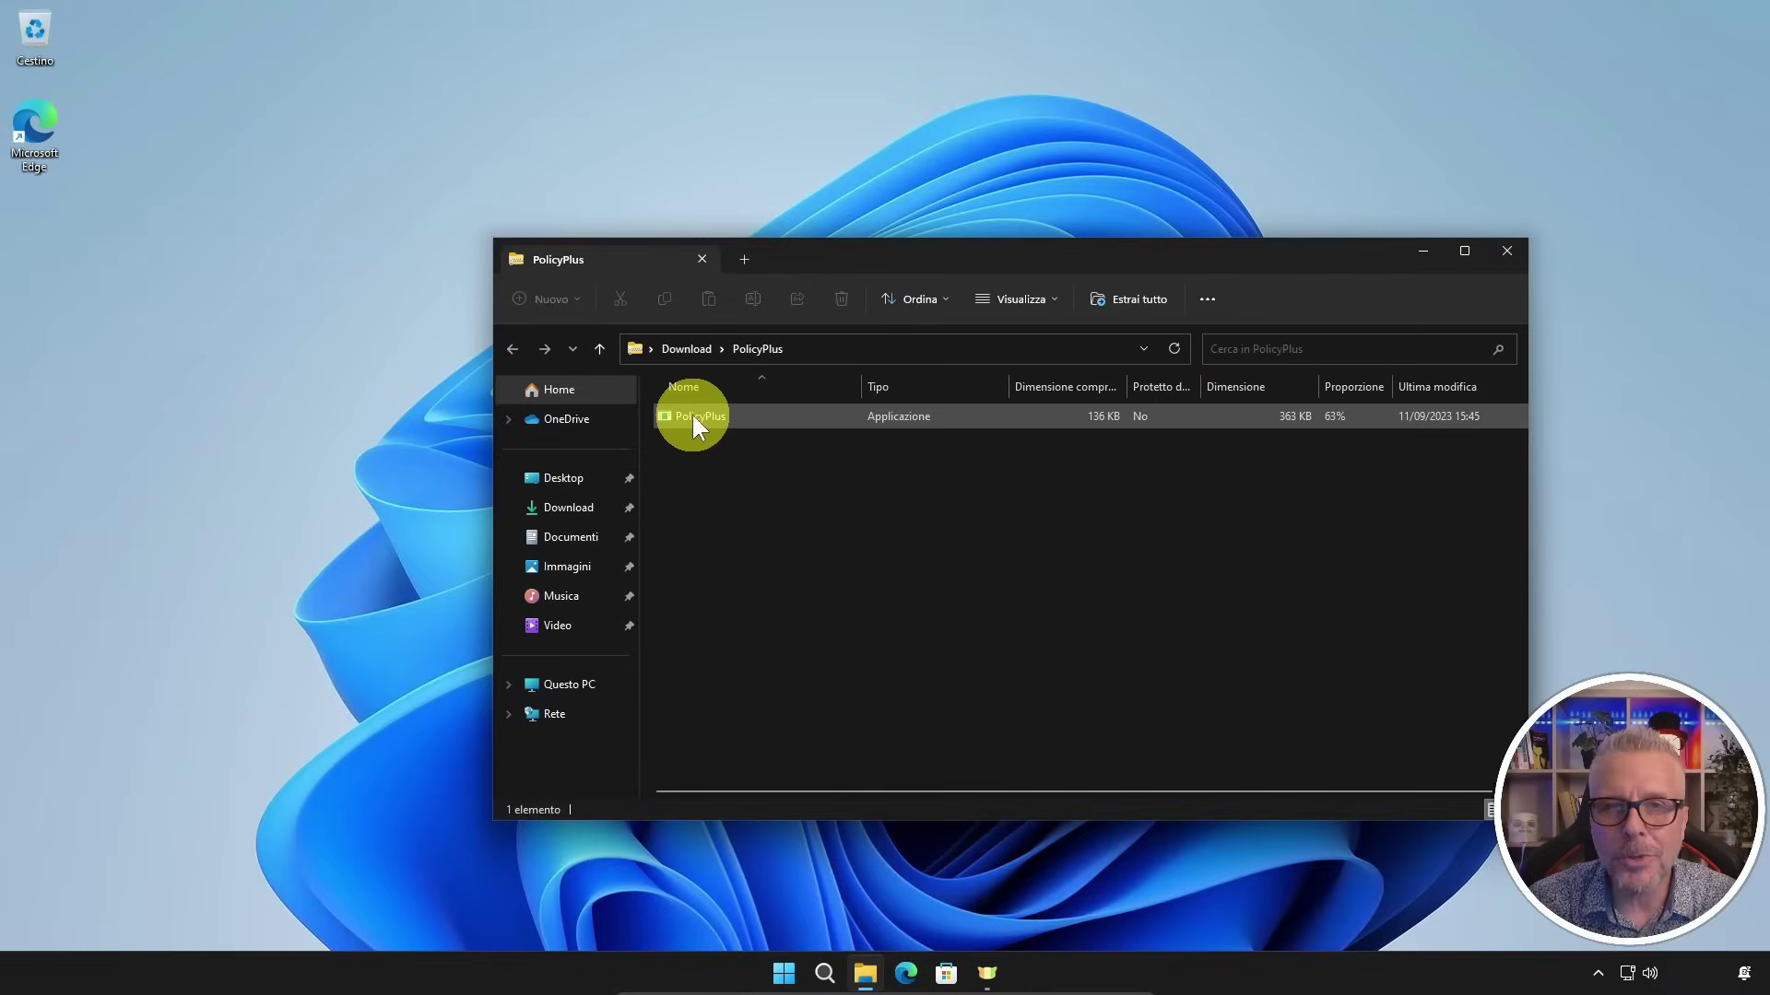
pyautogui.doubleClick(693, 417)
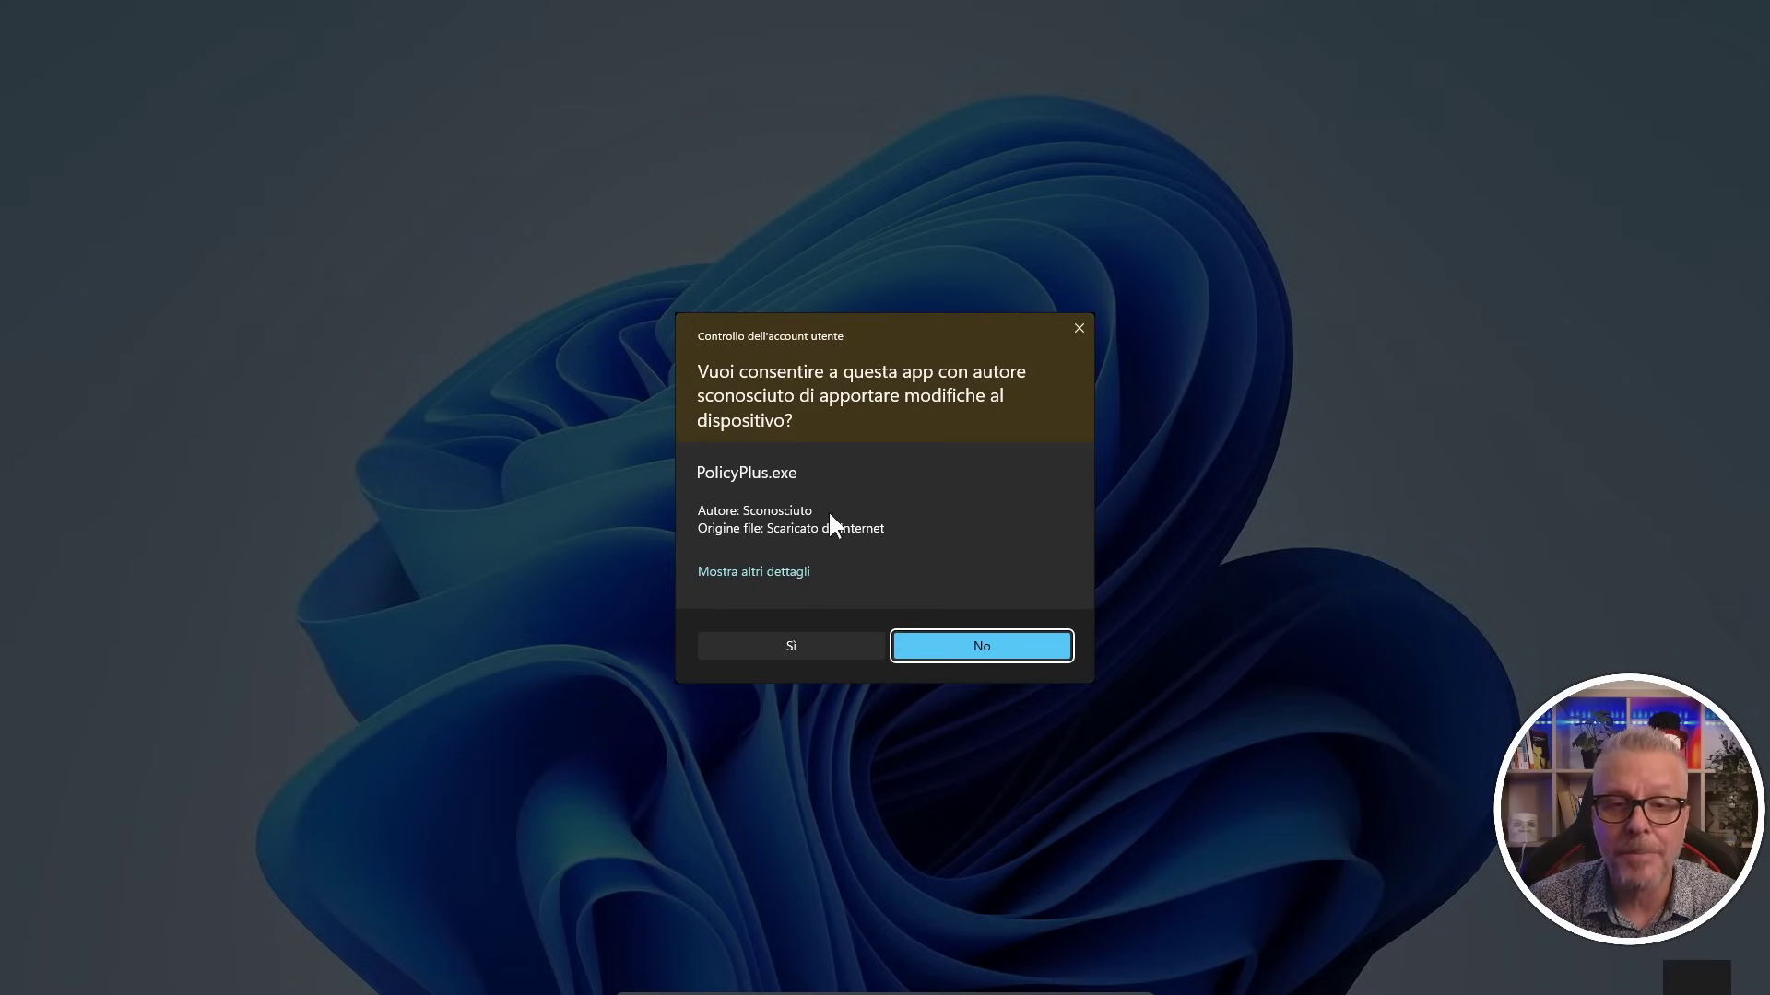
pyautogui.click(792, 647)
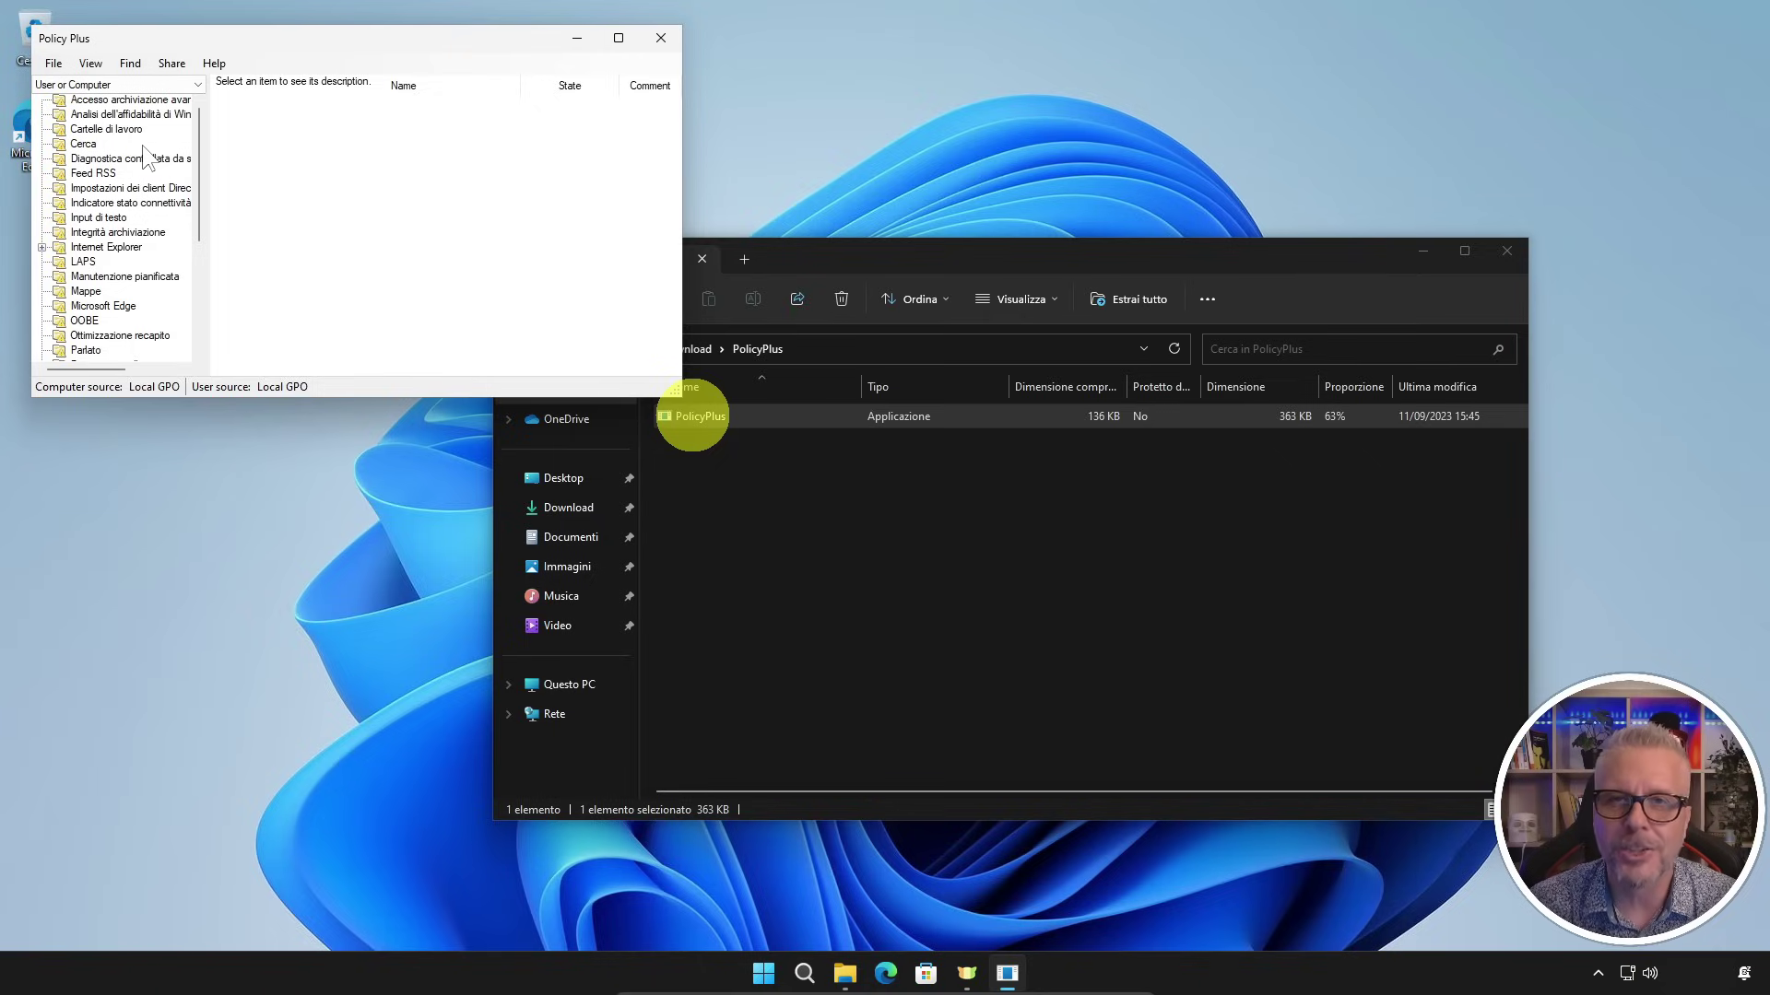
# Display the Windows PowerShell policy category in Policy Plus and maximise the Policy Plus window.
pyautogui.click(794, 299)
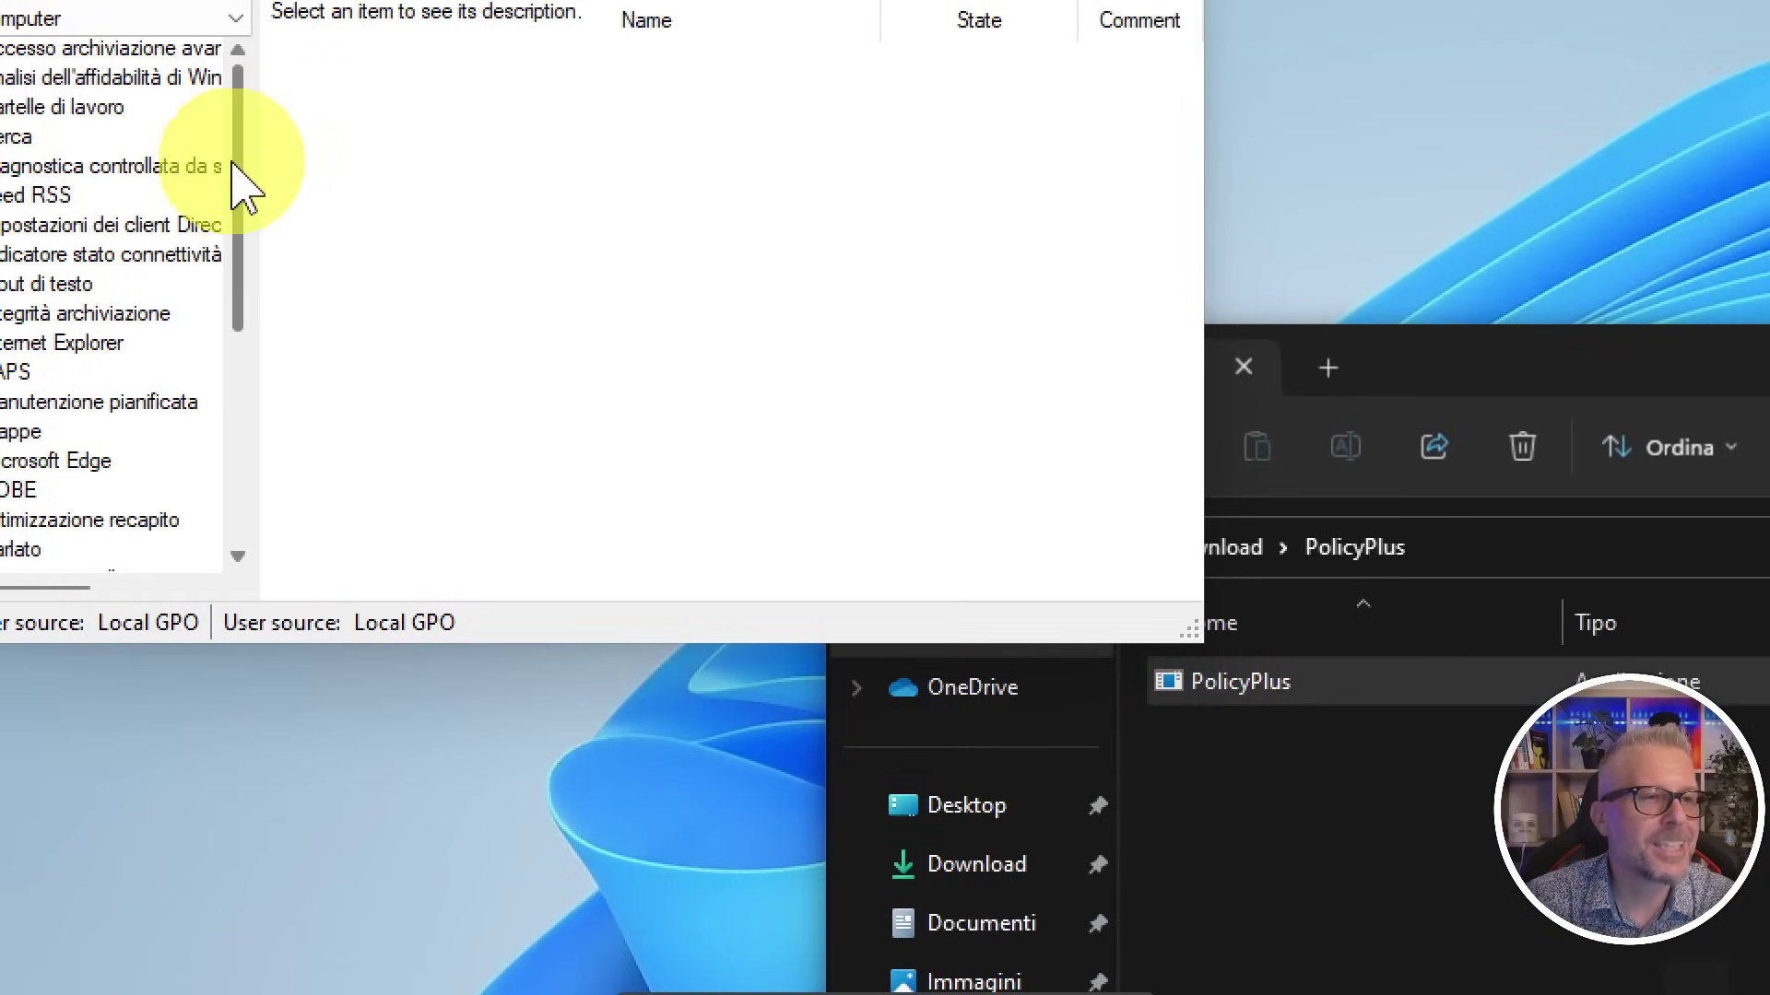
pyautogui.moveTo(242, 175); pyautogui.dragTo(257, 457)
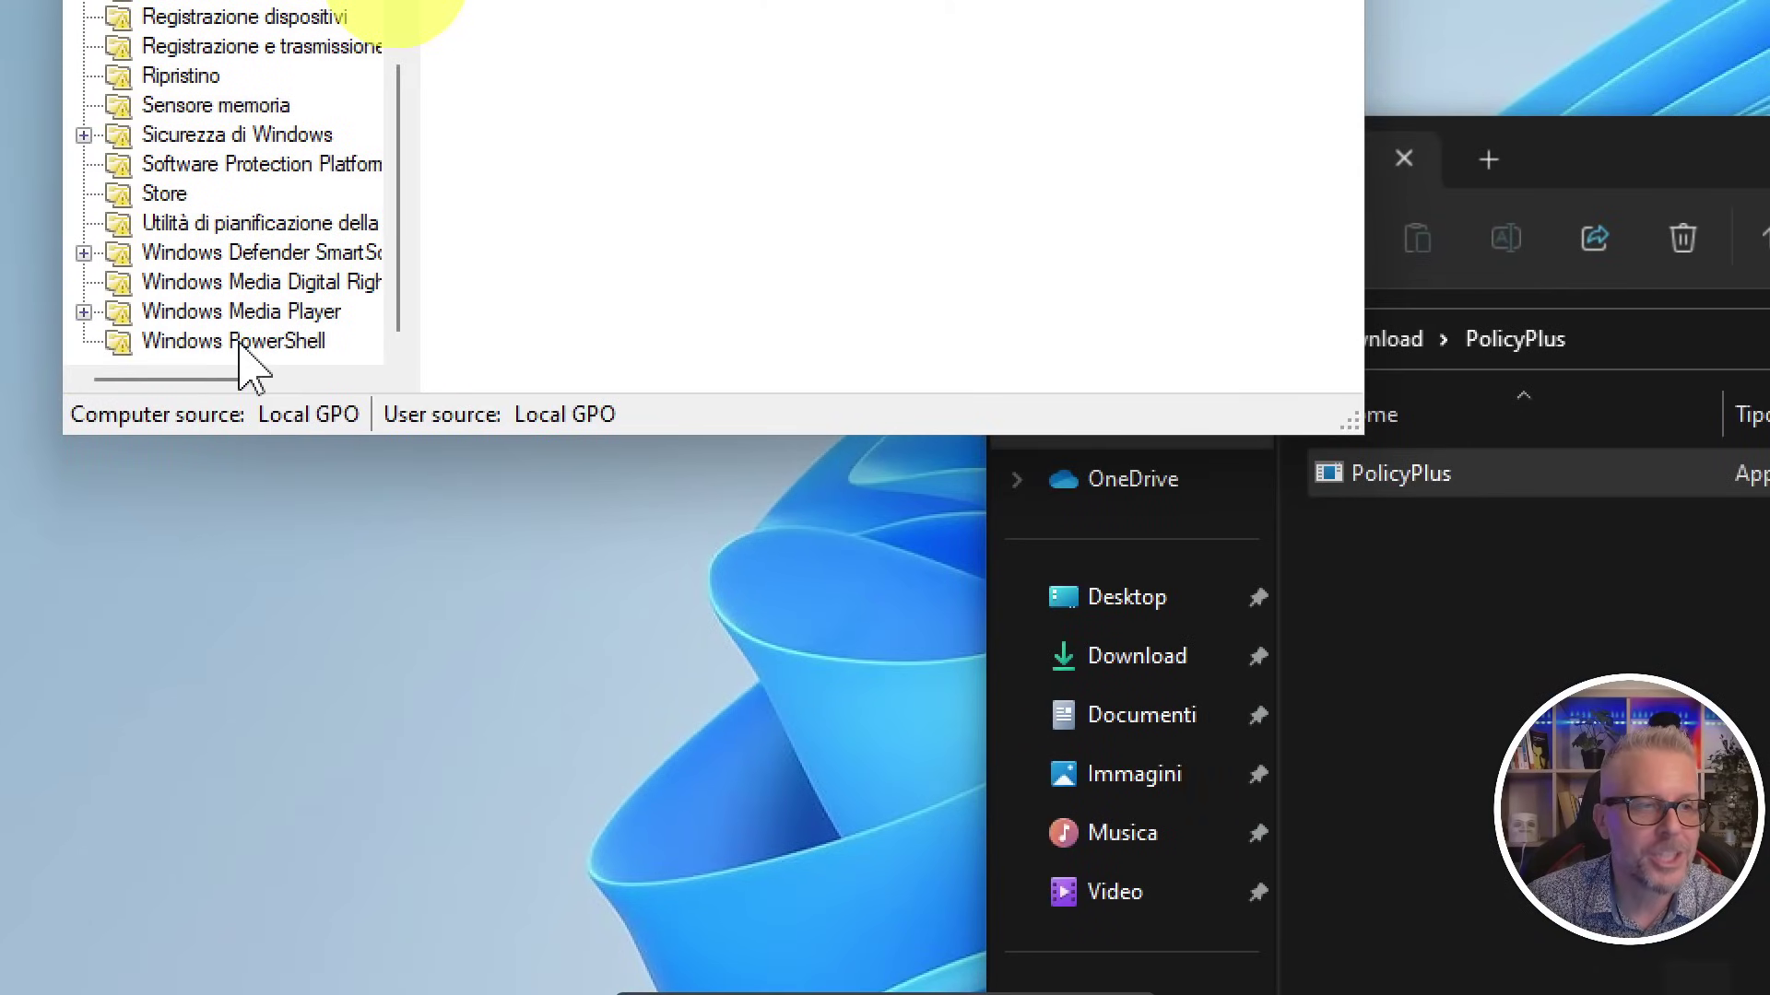
pyautogui.click(241, 342)
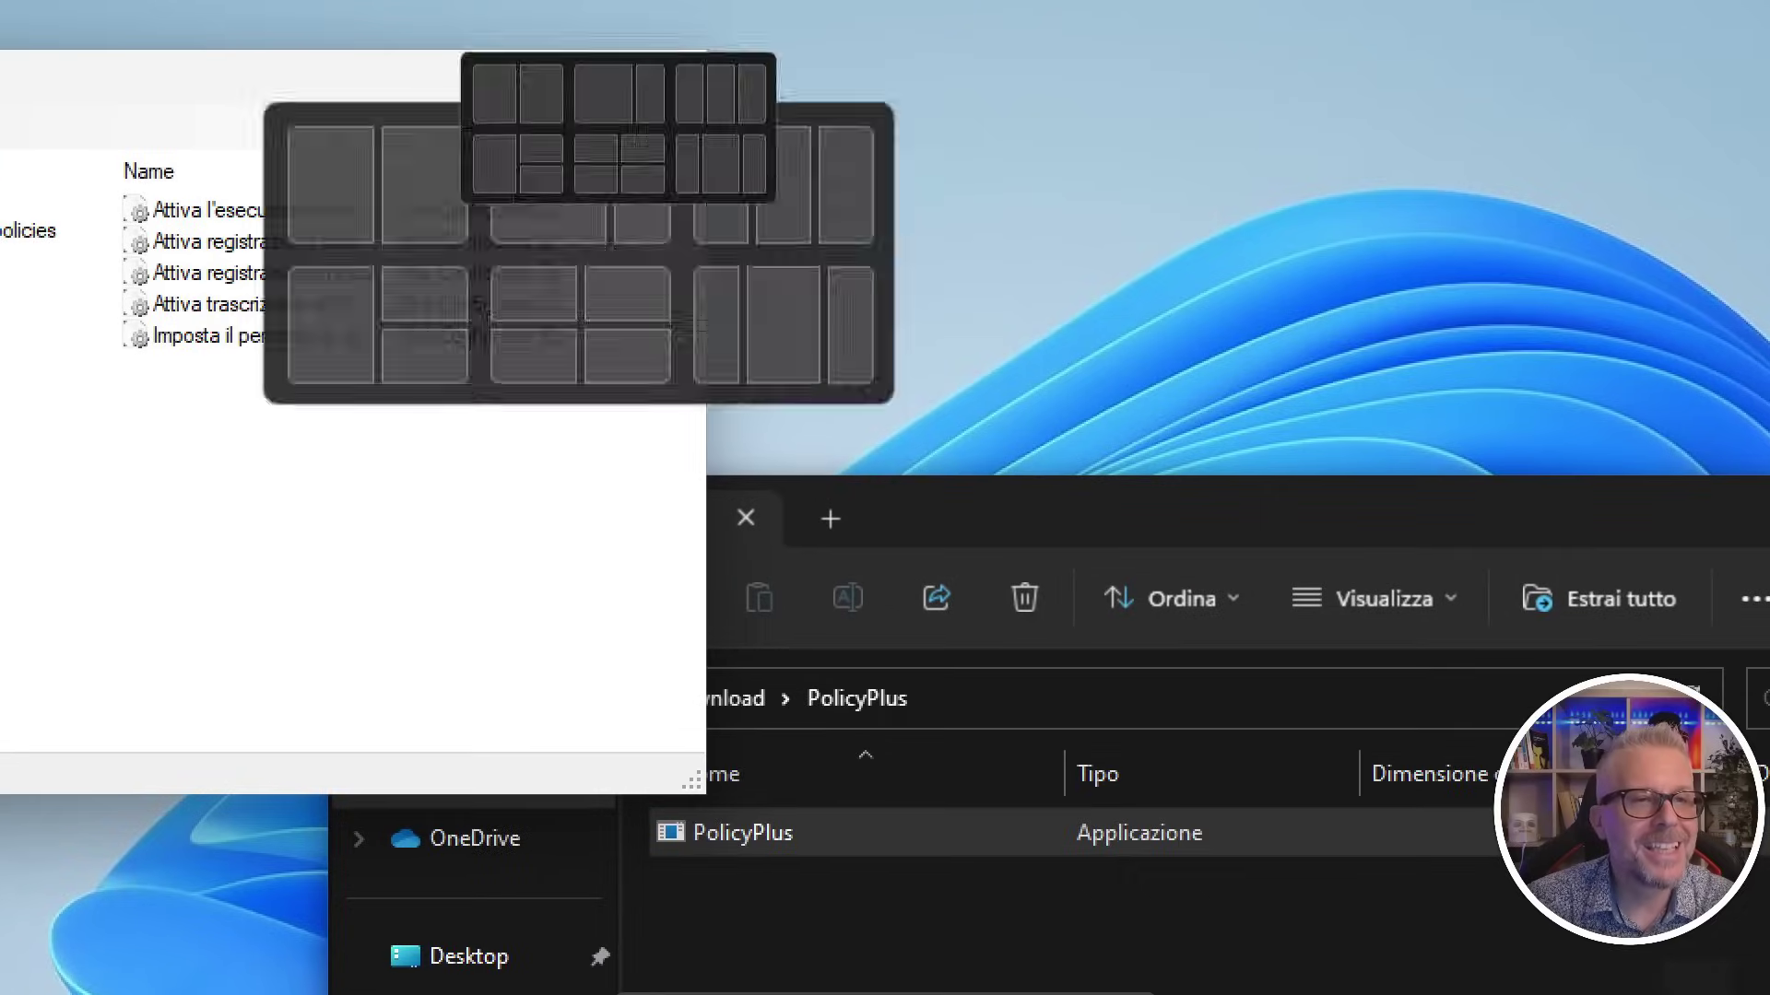
pyautogui.click(576, 92)
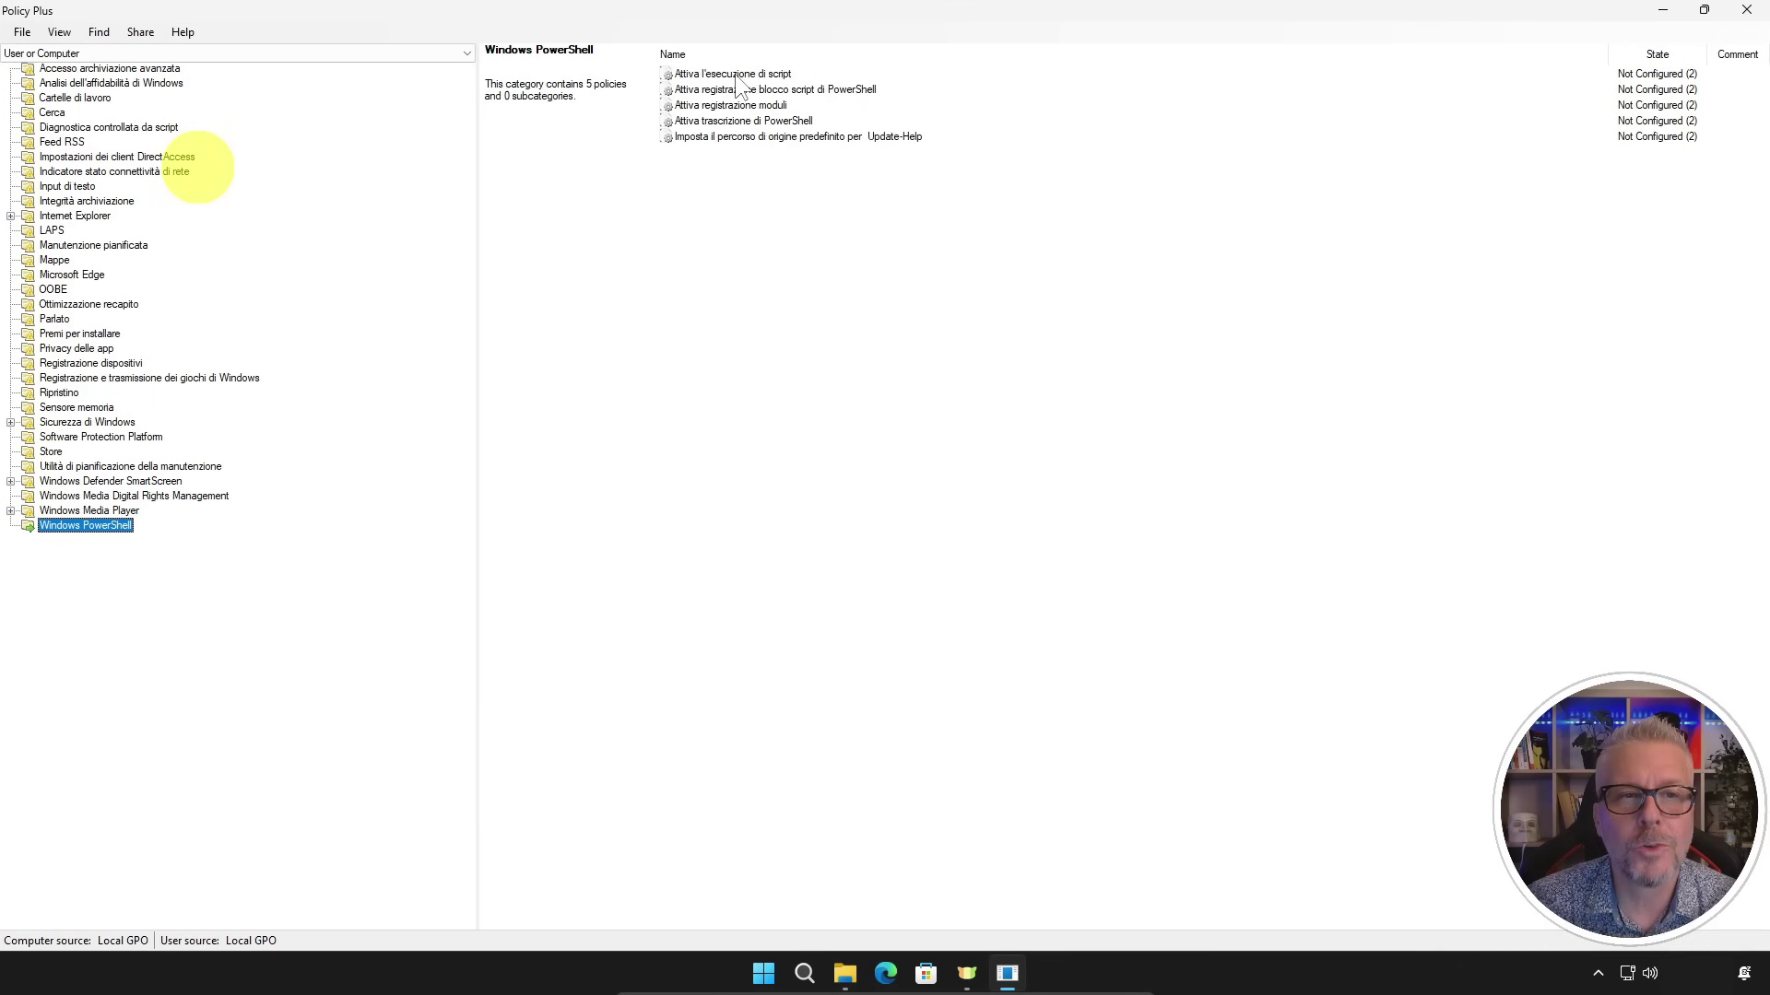
# Set the "Attiva l'esecuzione di script" policy to Disabled for Computer and apply the change.
pyautogui.click(751, 76)
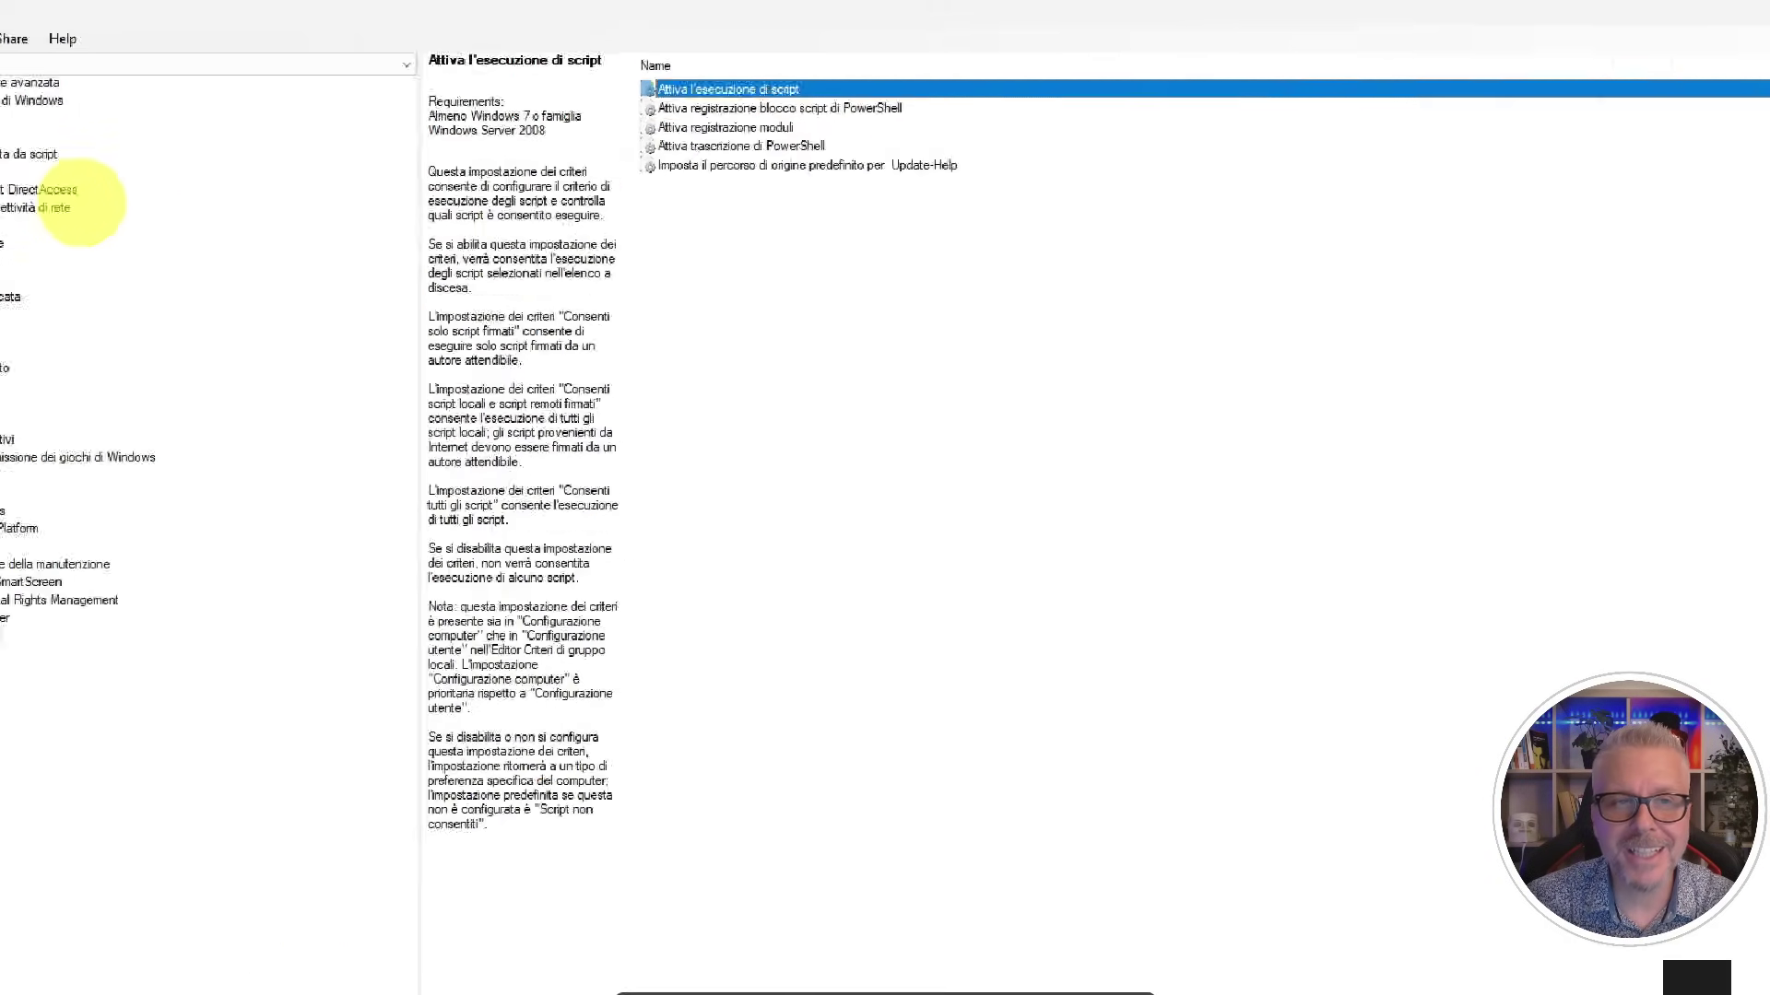
pyautogui.doubleClick(745, 129)
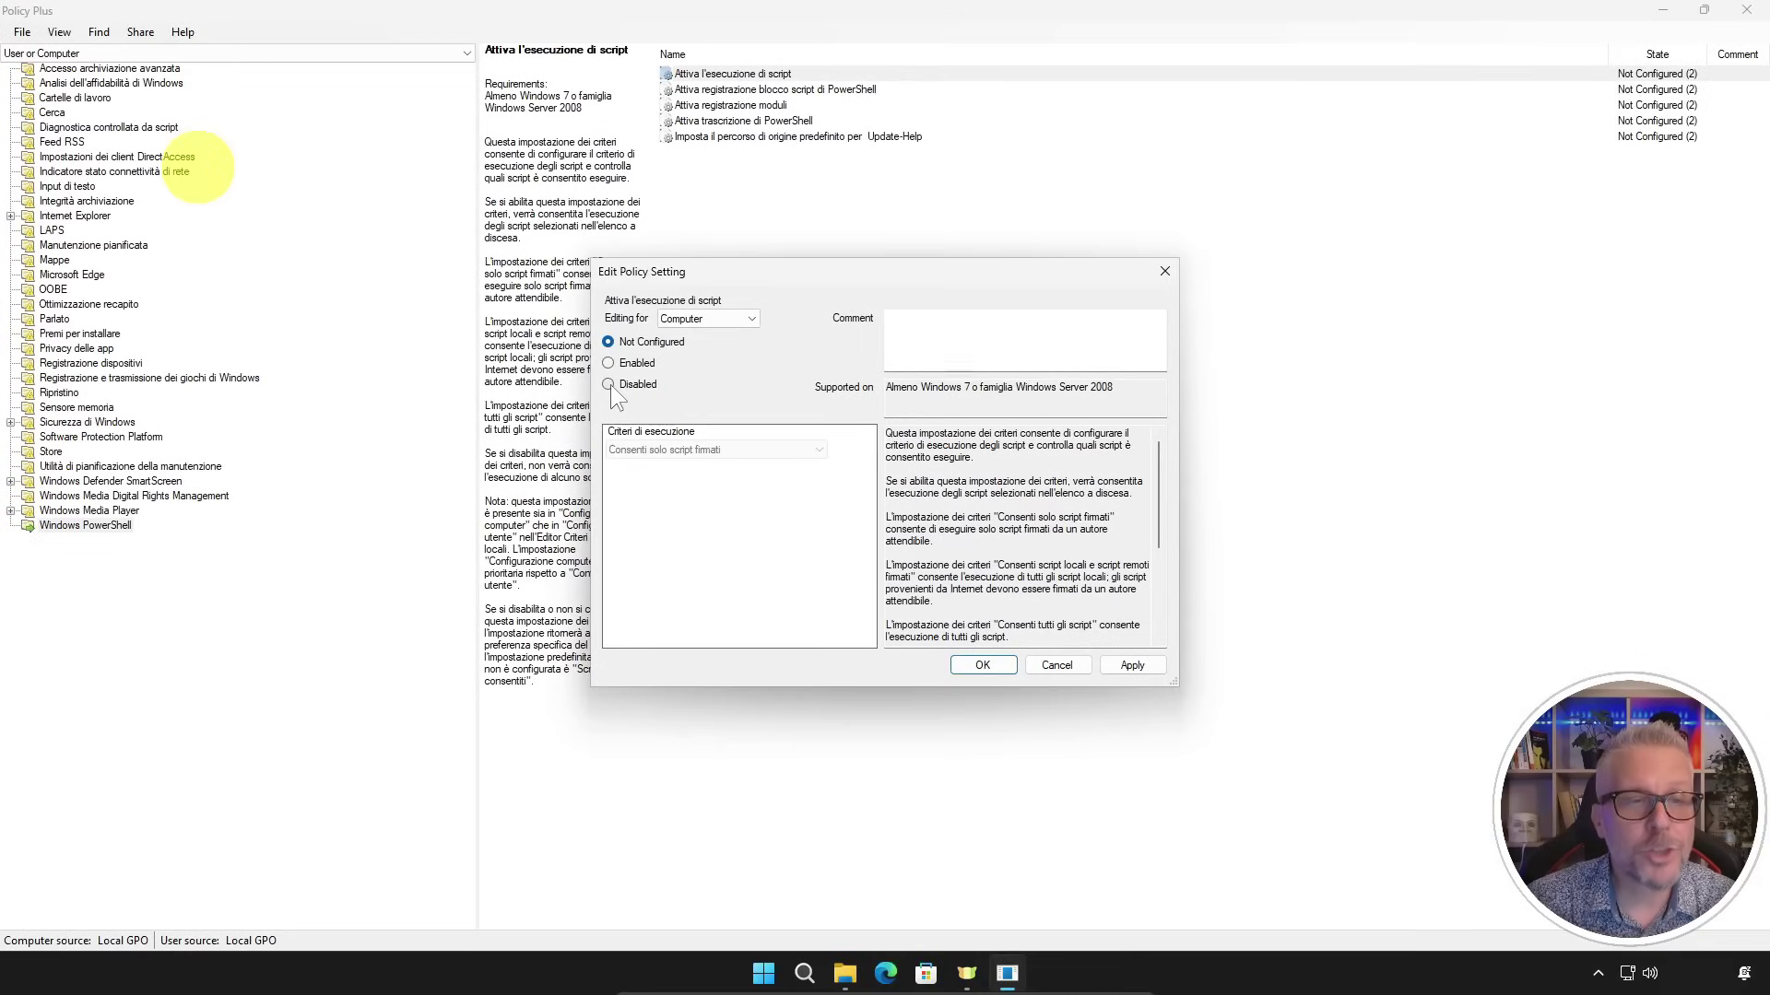
pyautogui.click(610, 384)
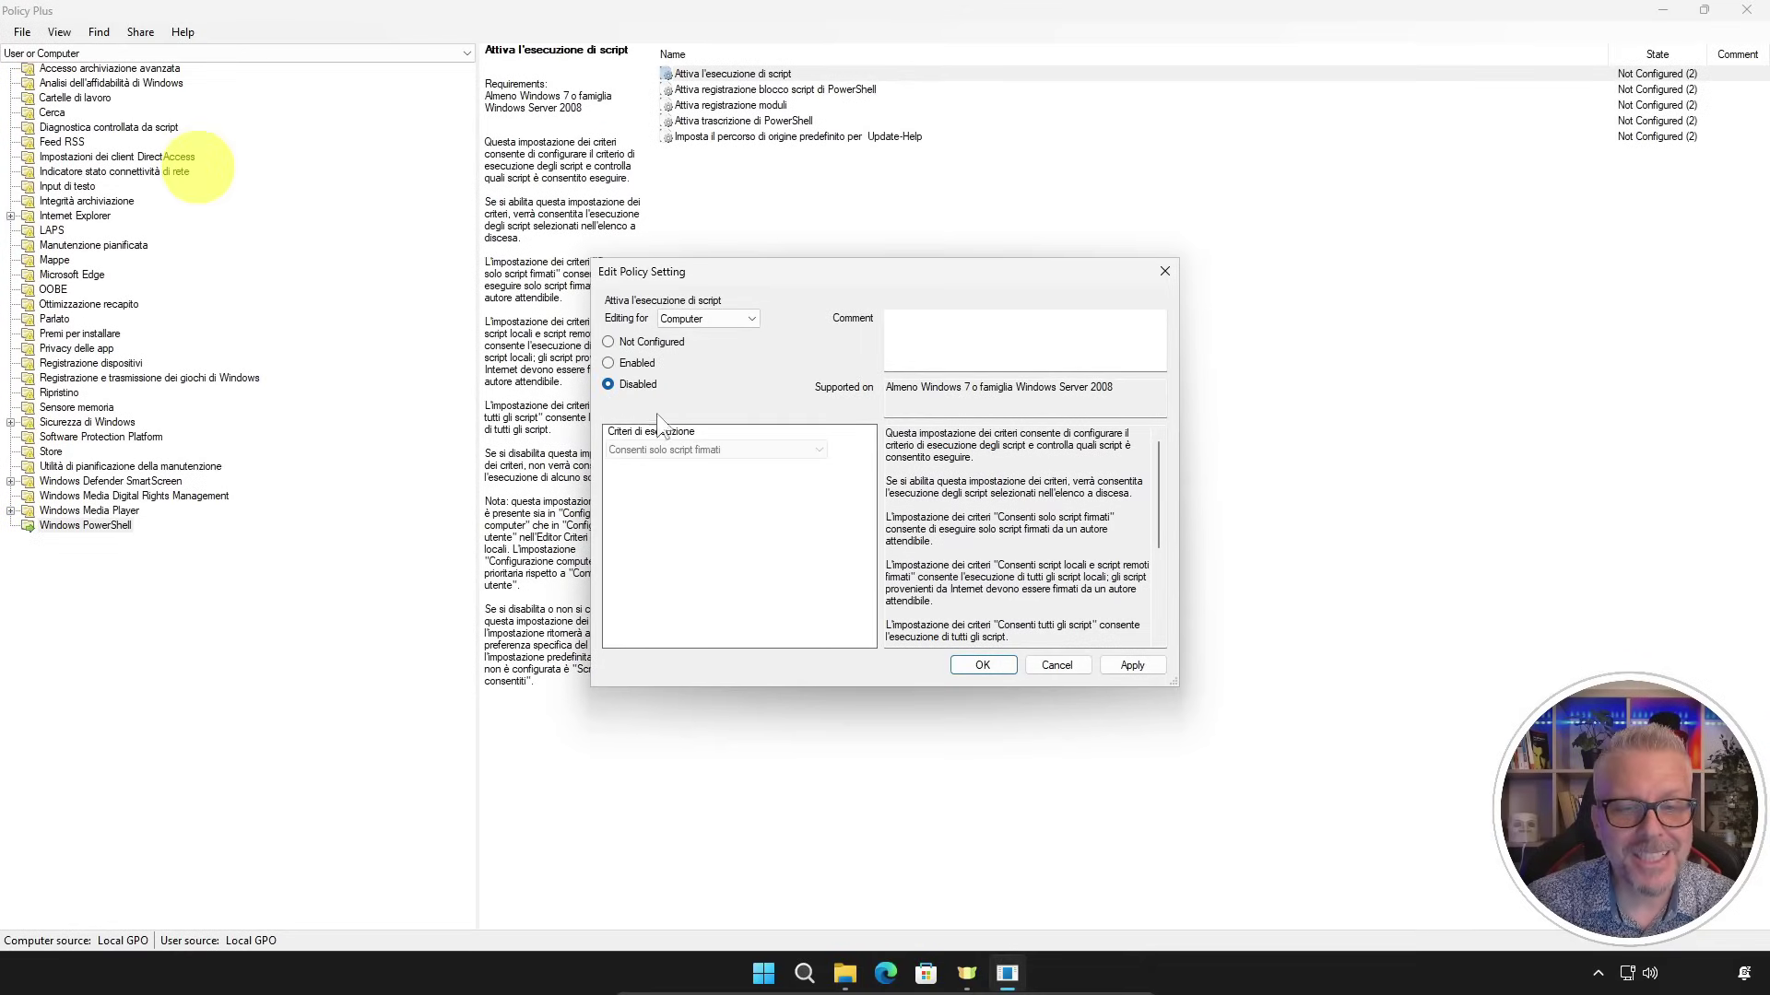
pyautogui.click(1141, 666)
pyautogui.click(983, 666)
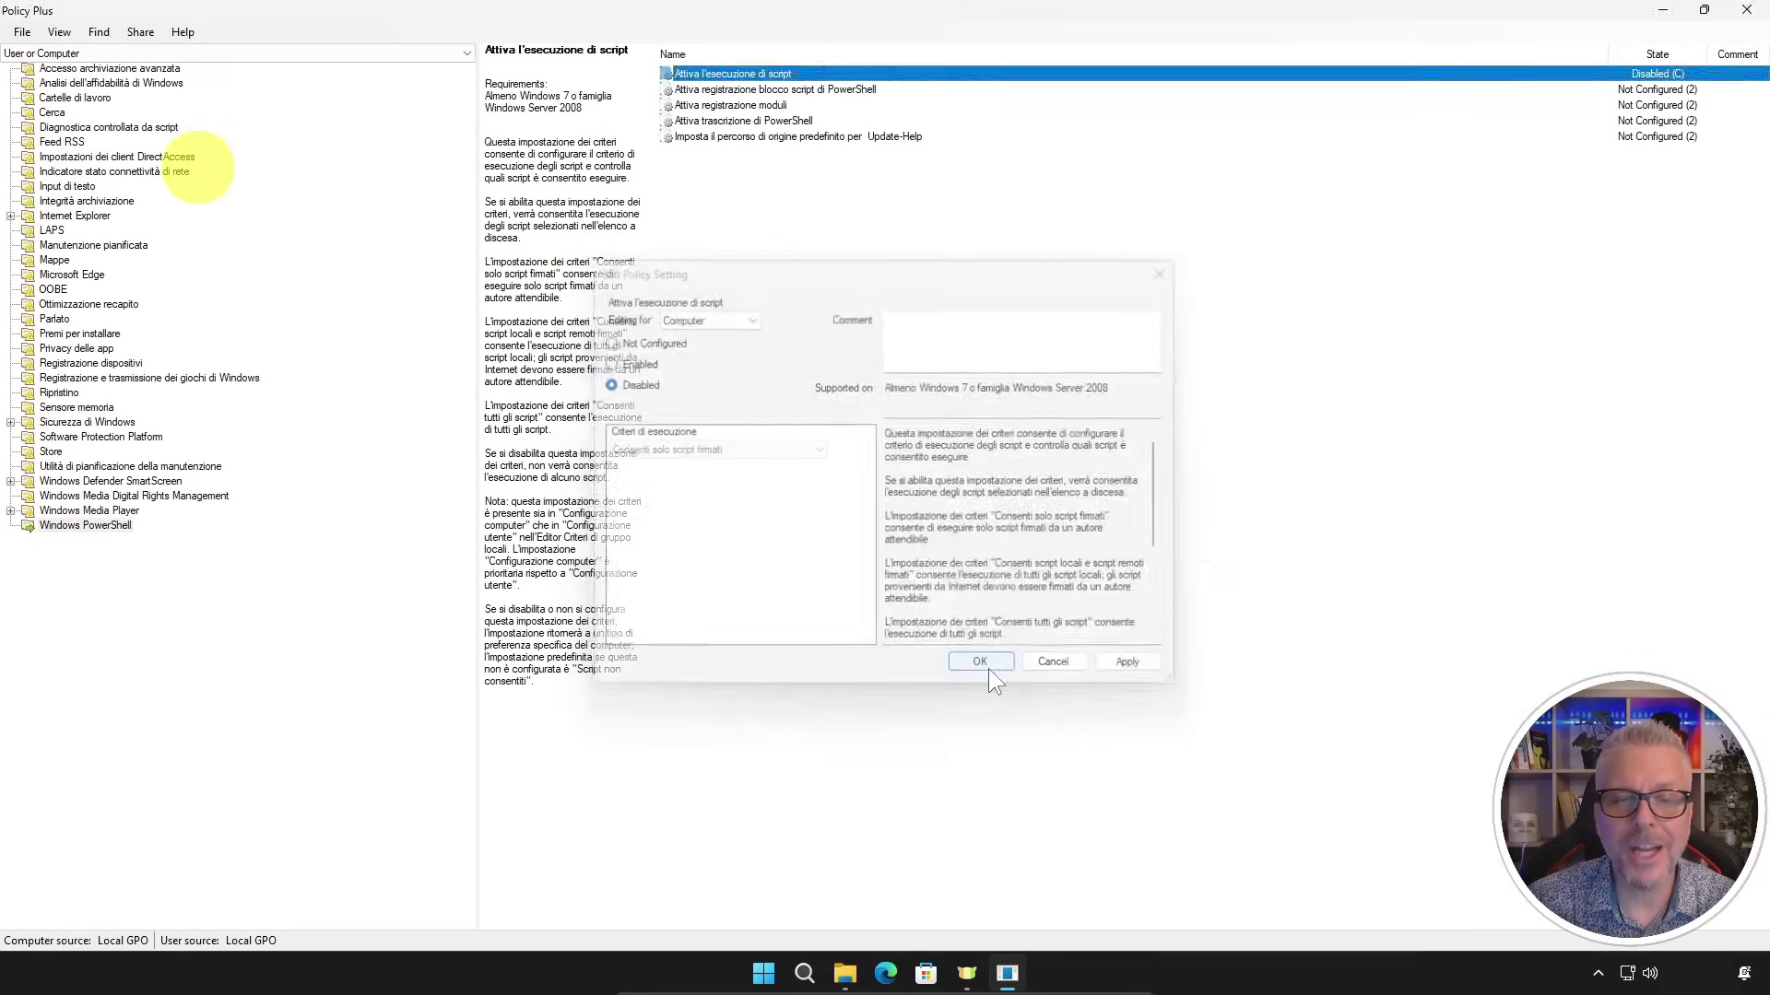
# Restore the Policy Plus window to its smaller size, save the policies and close Policy Plus.
pyautogui.press('super+Down')
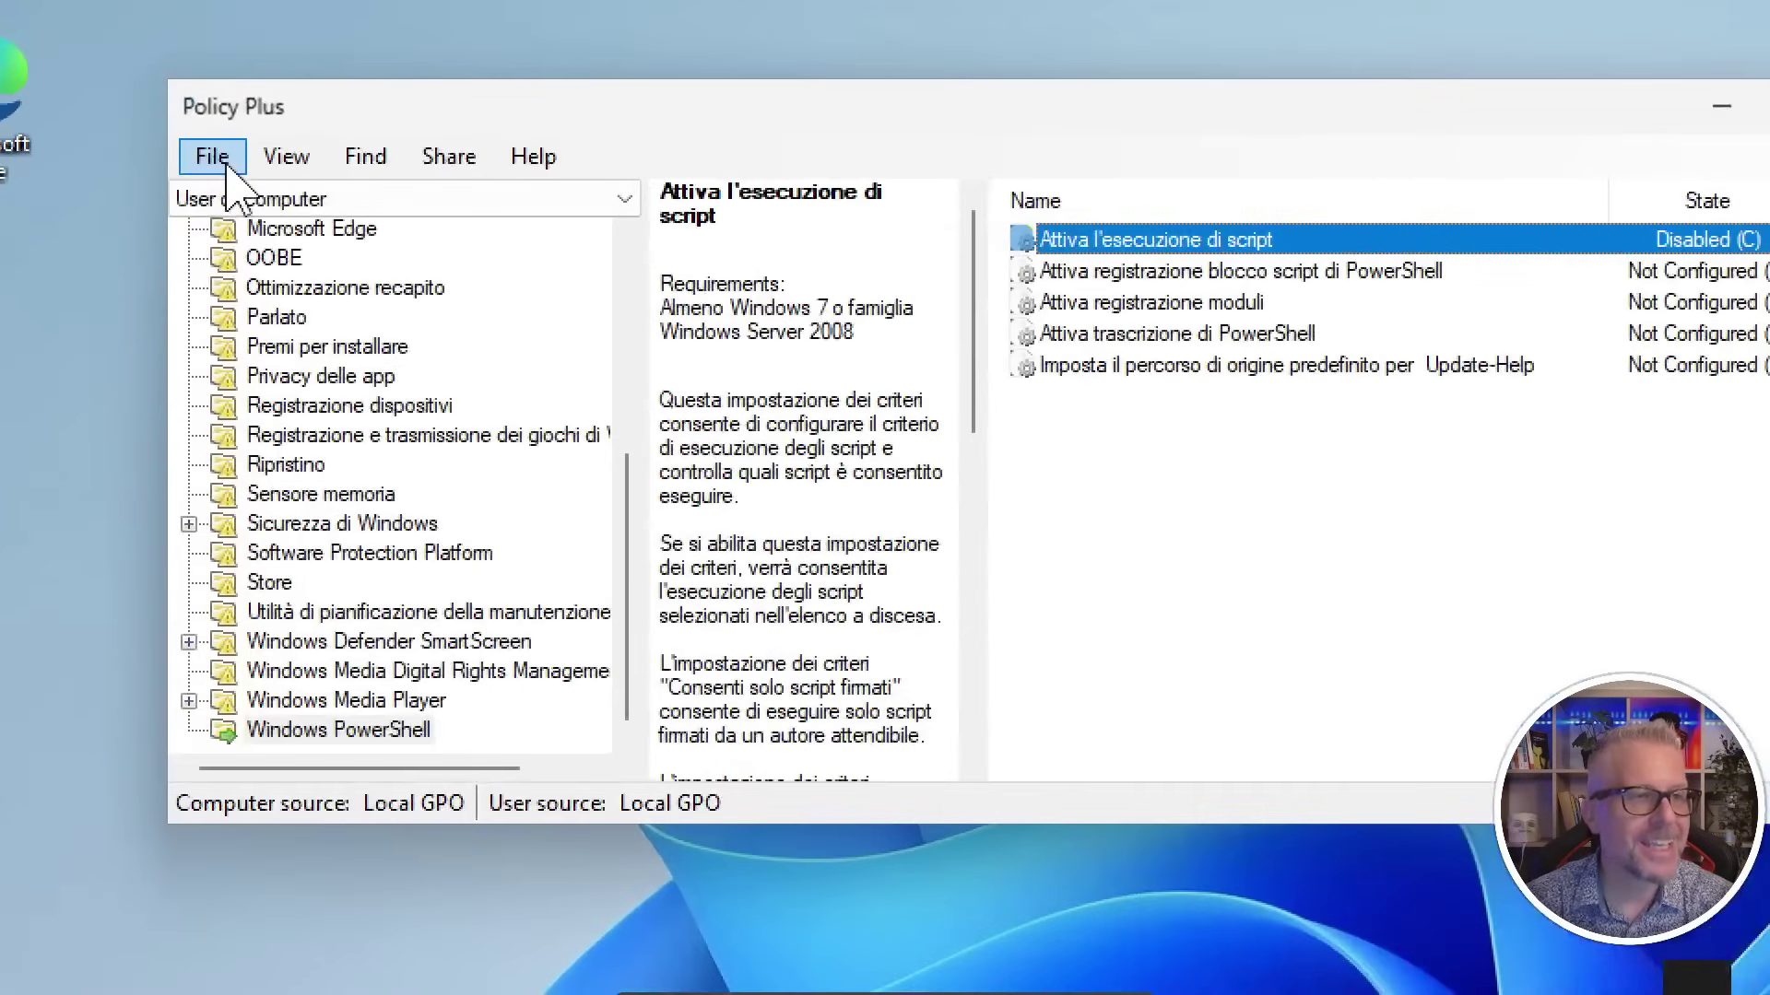
pyautogui.click(151, 162)
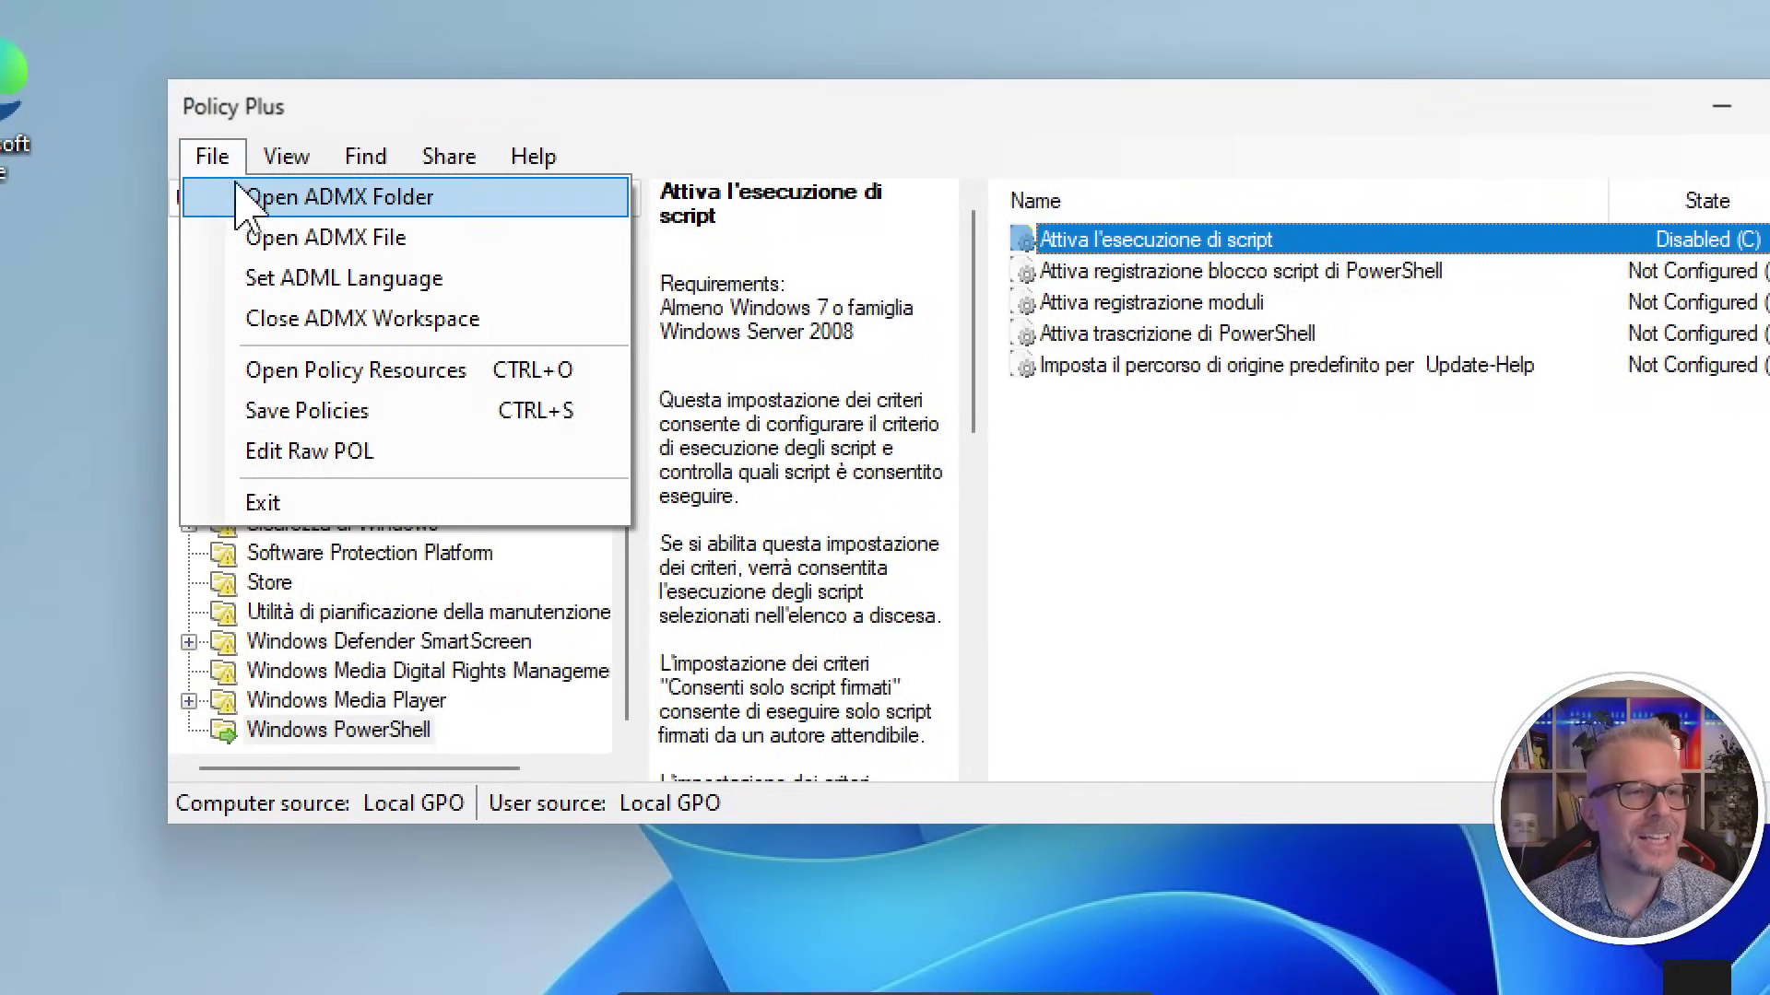
pyautogui.click(404, 427)
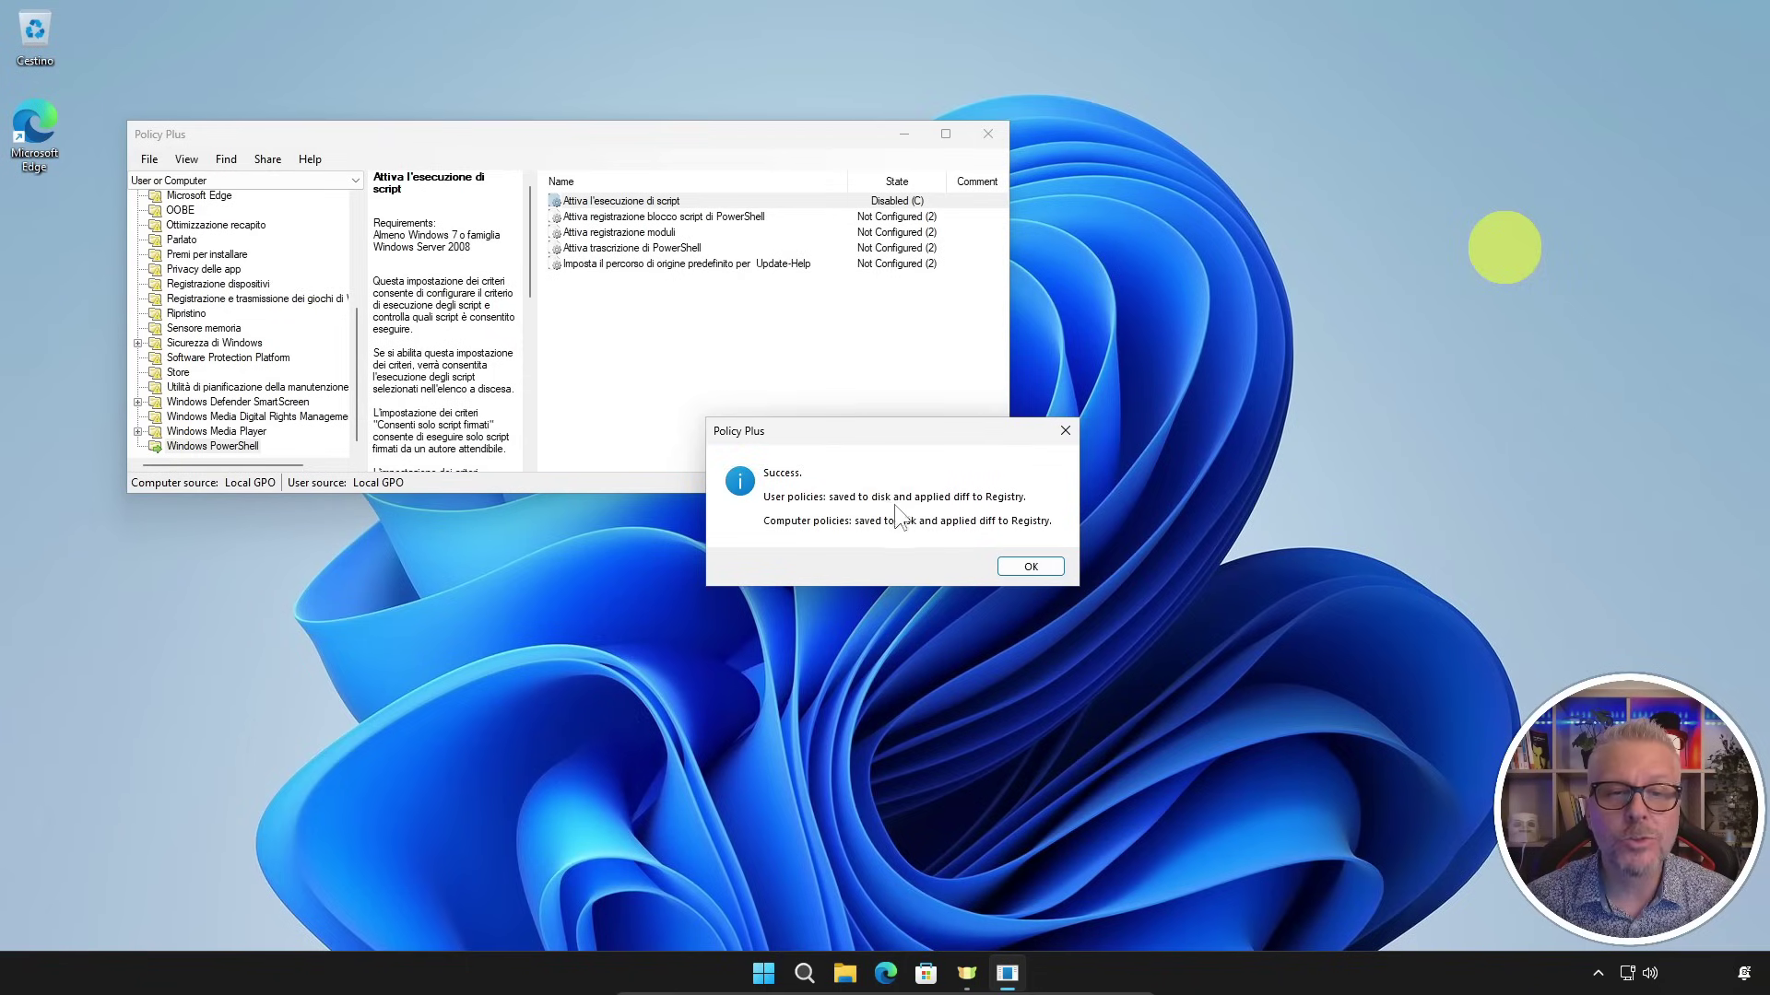
pyautogui.click(1030, 567)
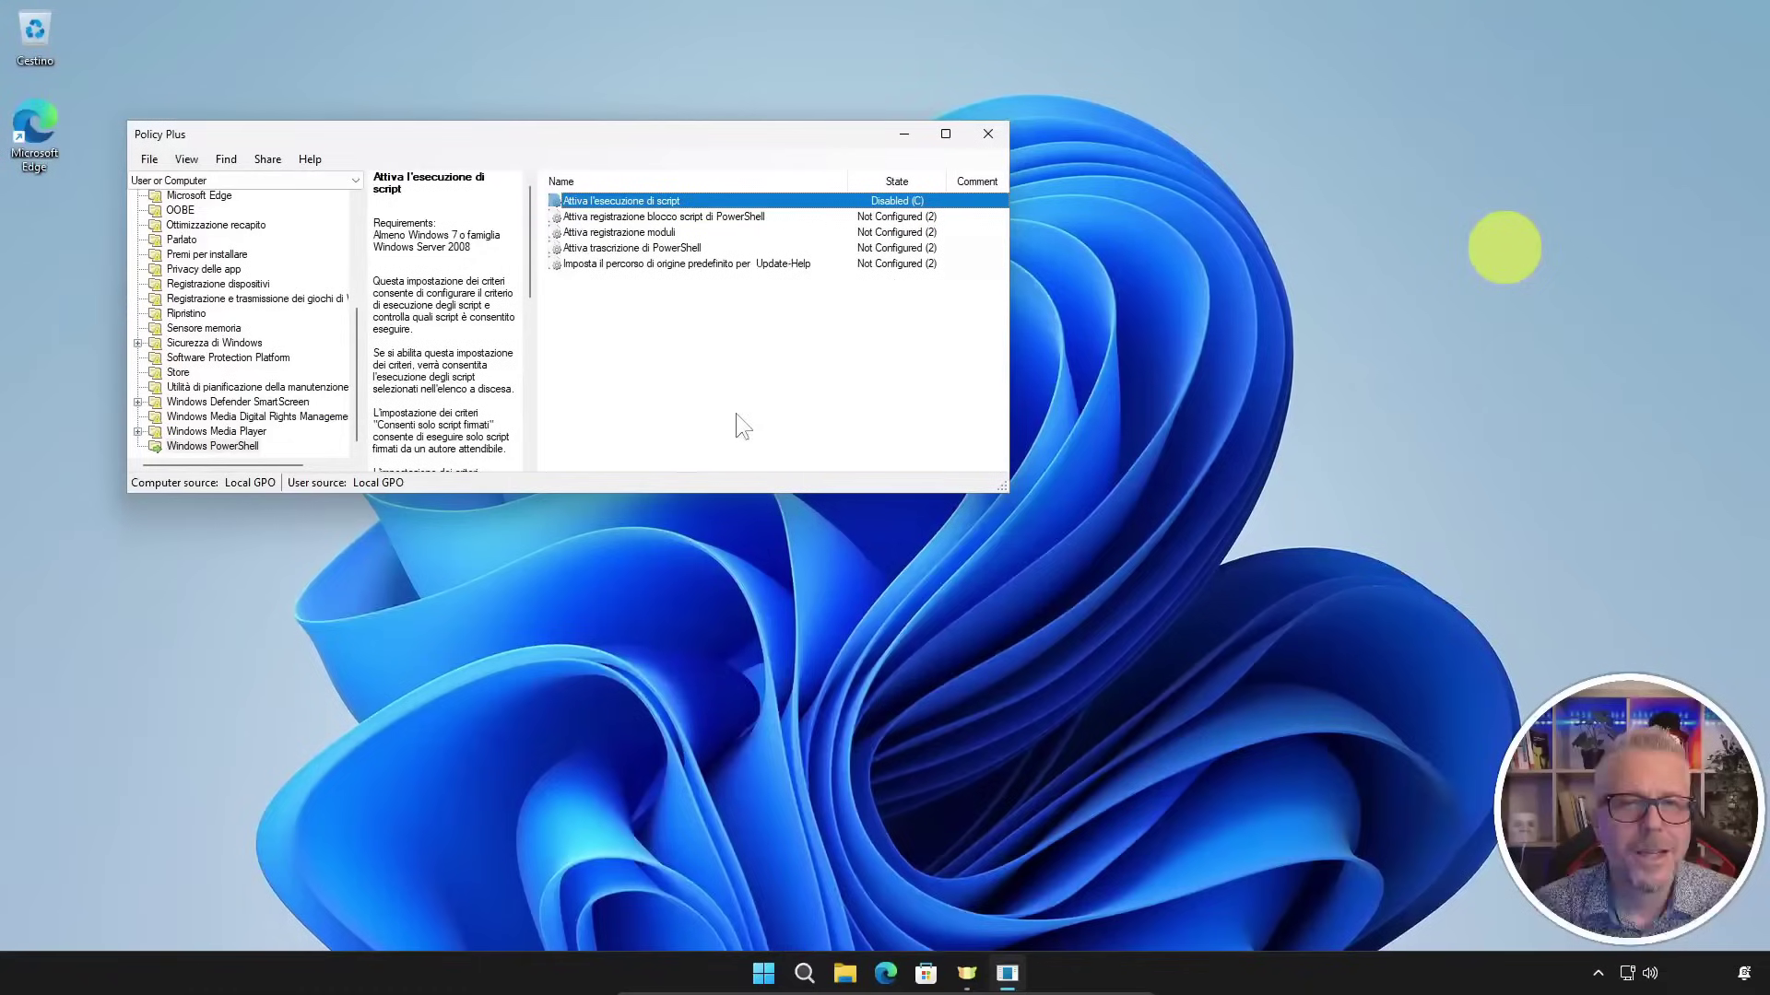
pyautogui.click(987, 136)
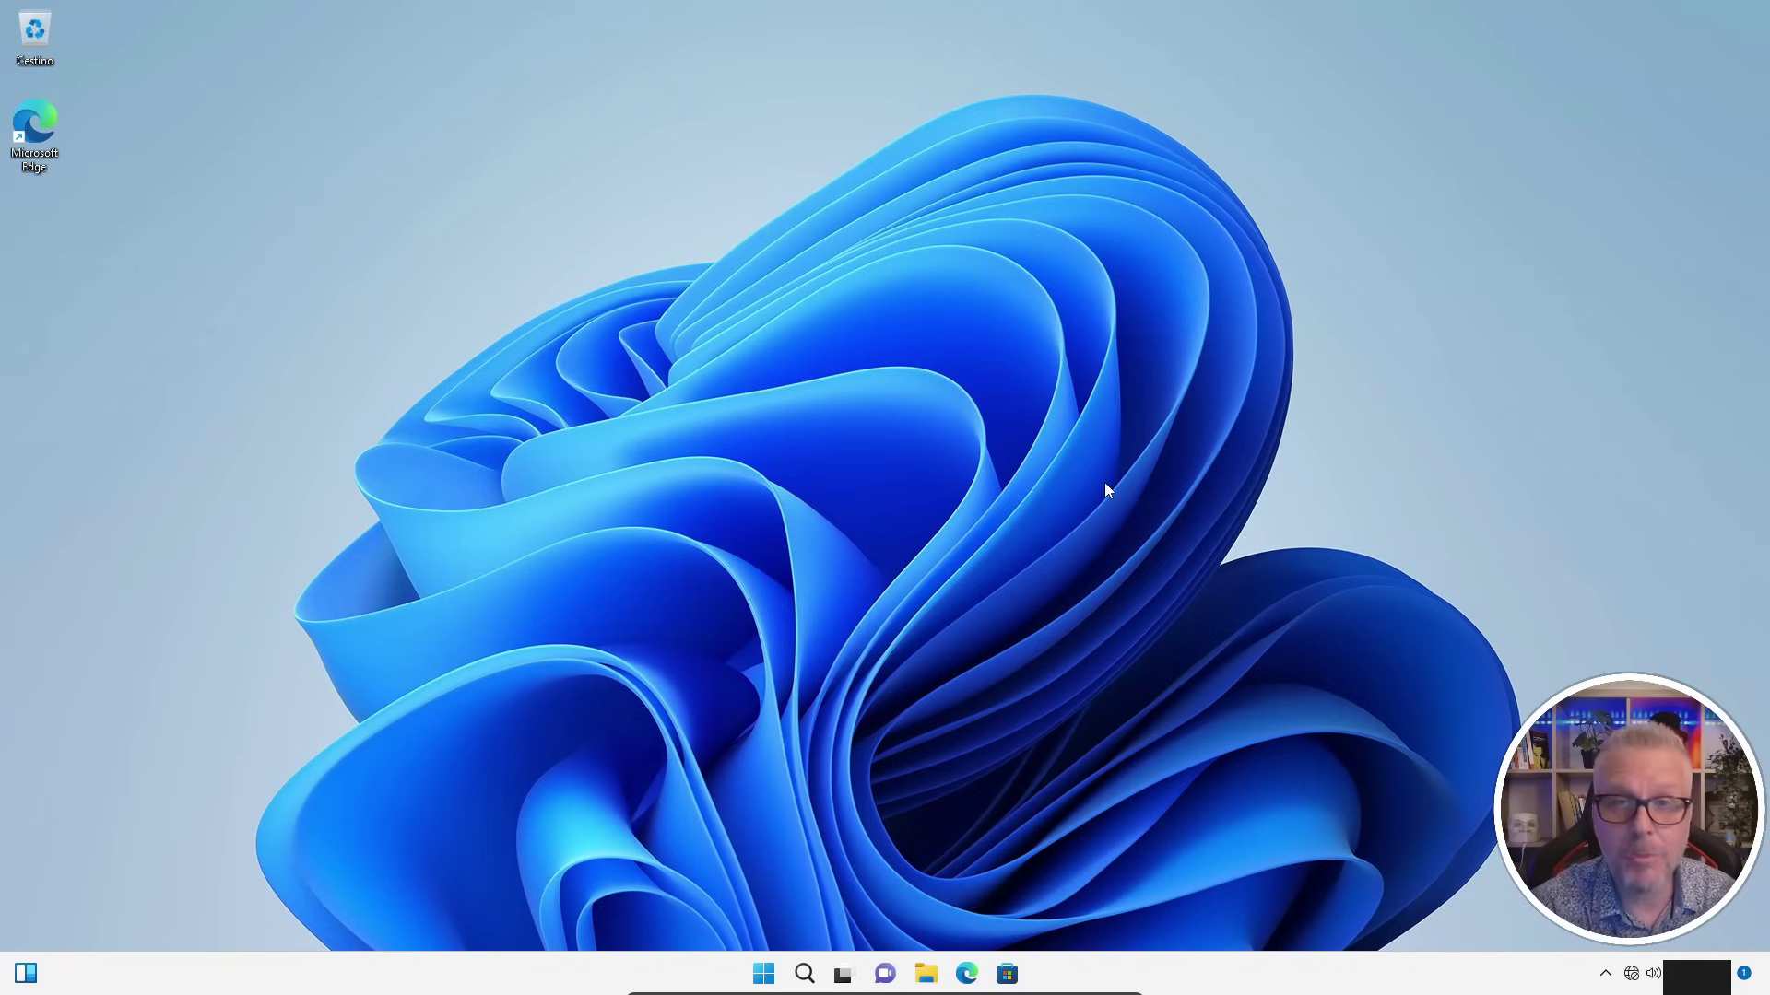
# Launch the Local Group Policy Editor with gpedit.msc and widen its window and the policy tree.
pyautogui.press('super+r')
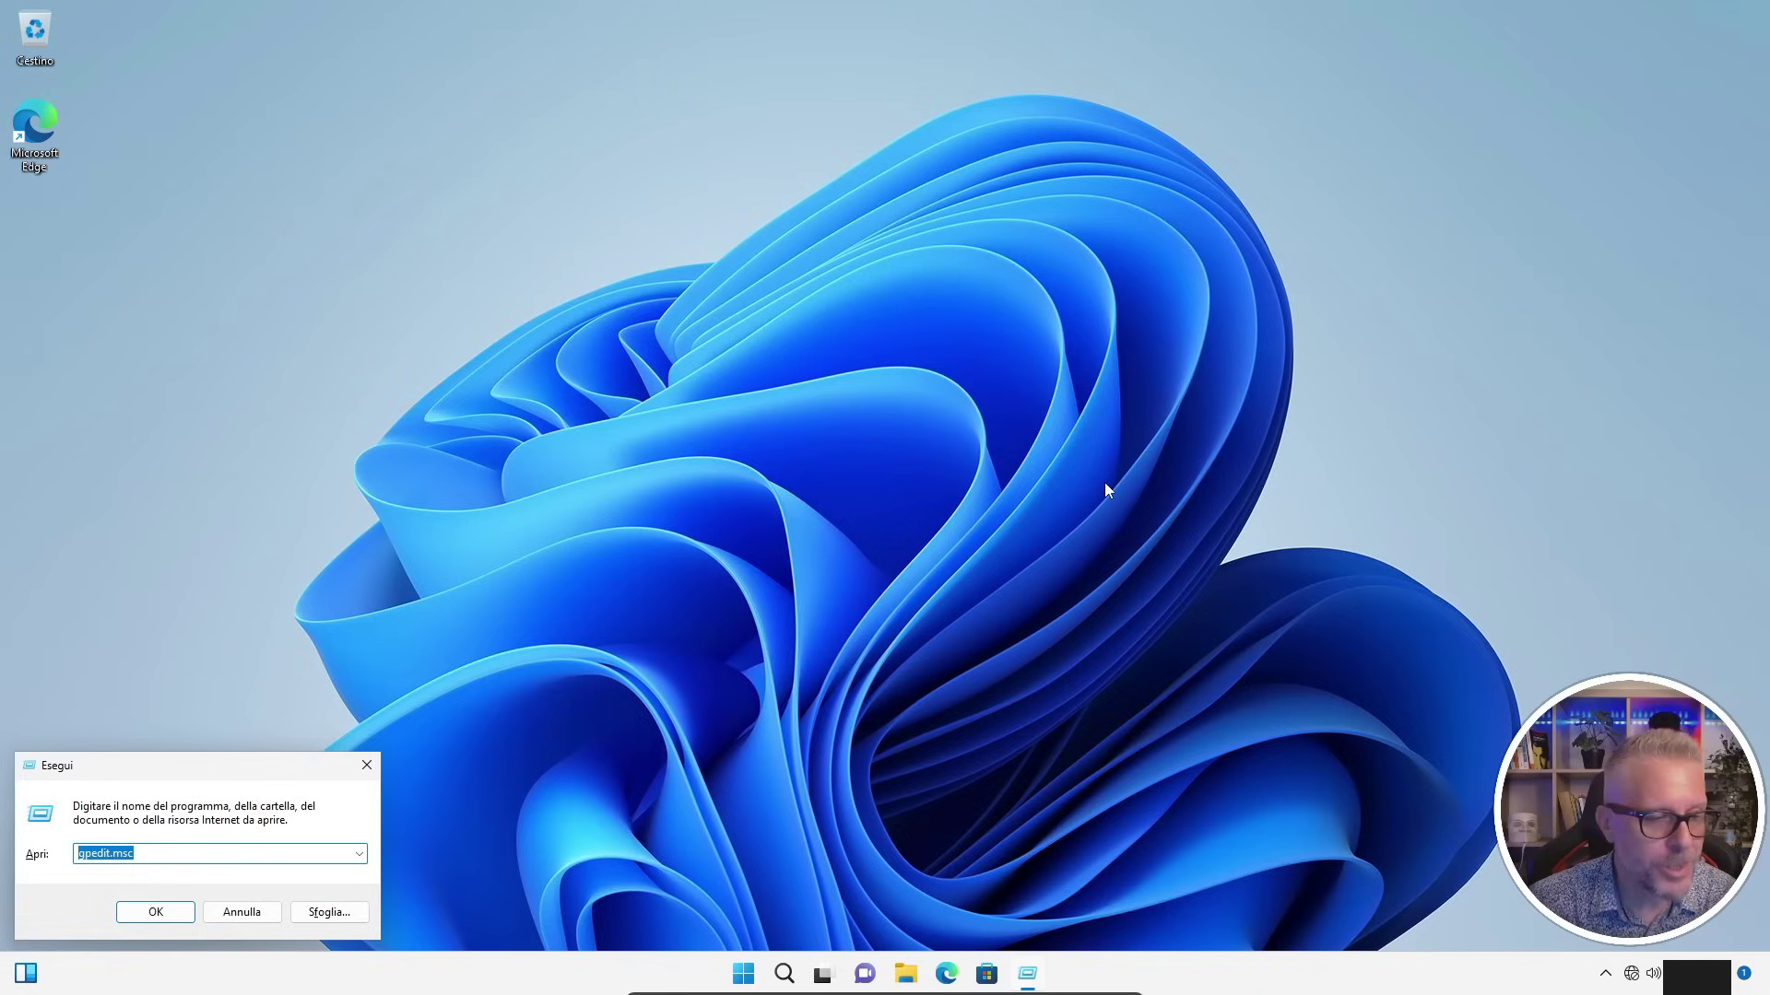
pyautogui.click(154, 854)
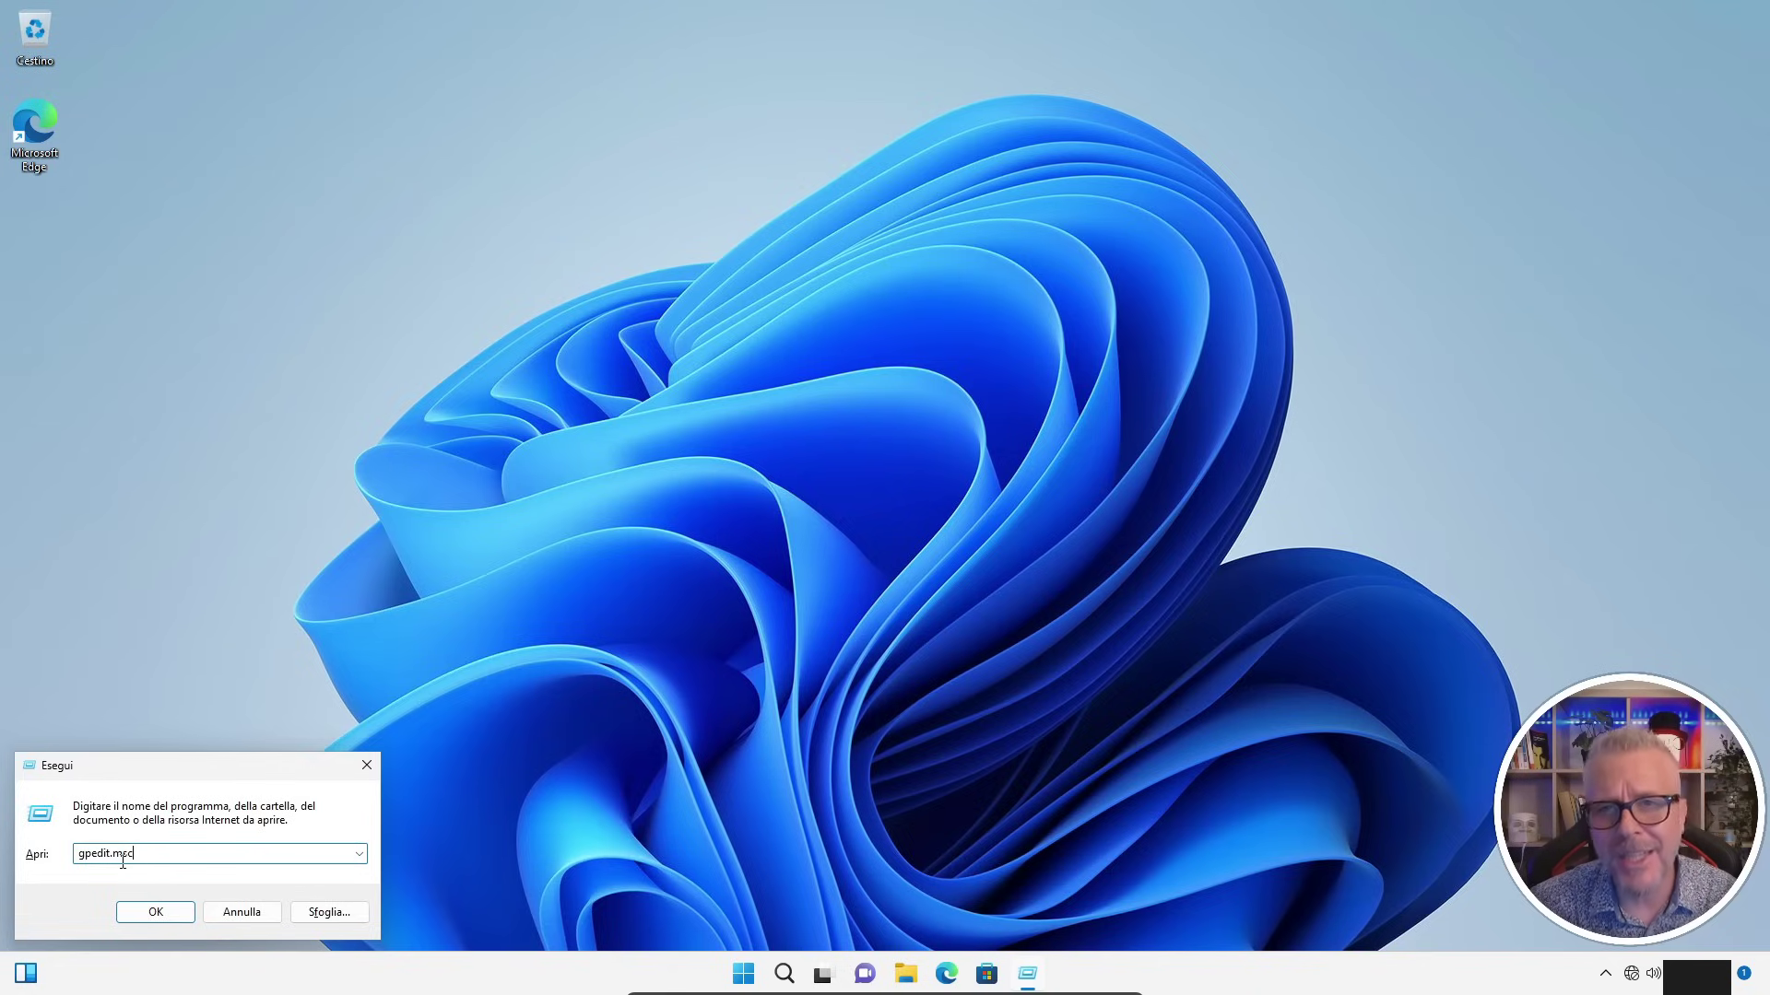
pyautogui.click(165, 913)
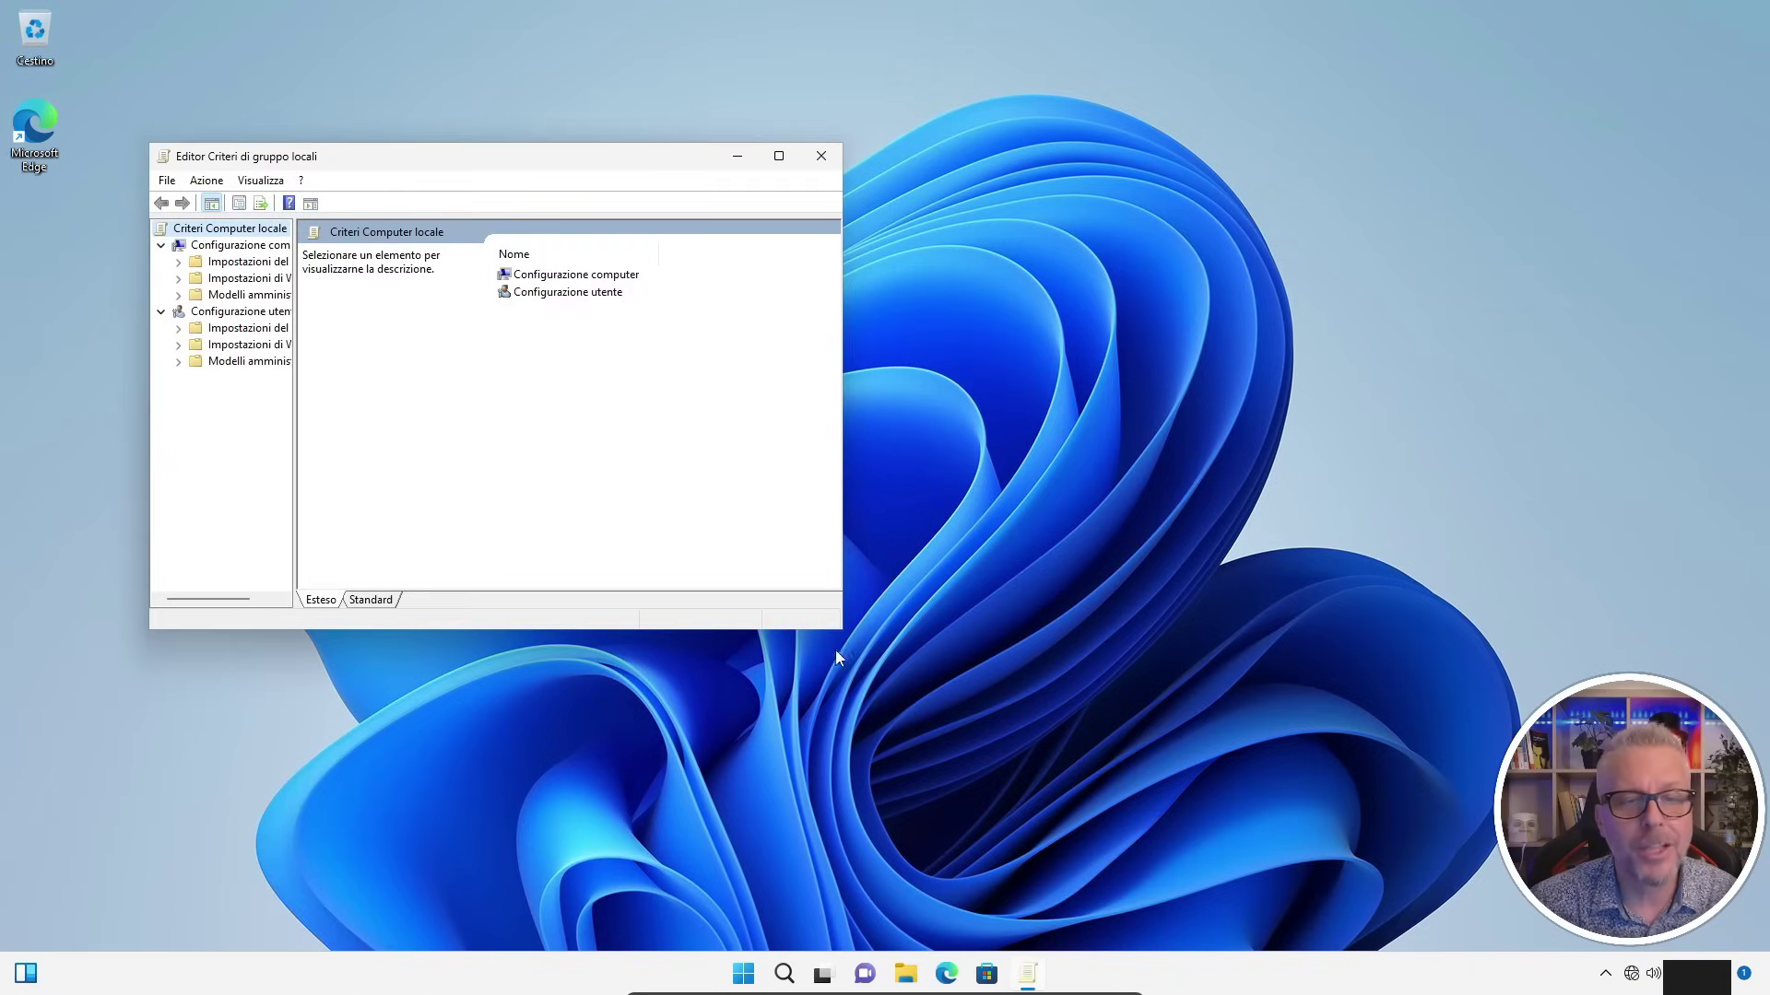
pyautogui.moveTo(844, 627); pyautogui.dragTo(1371, 627)
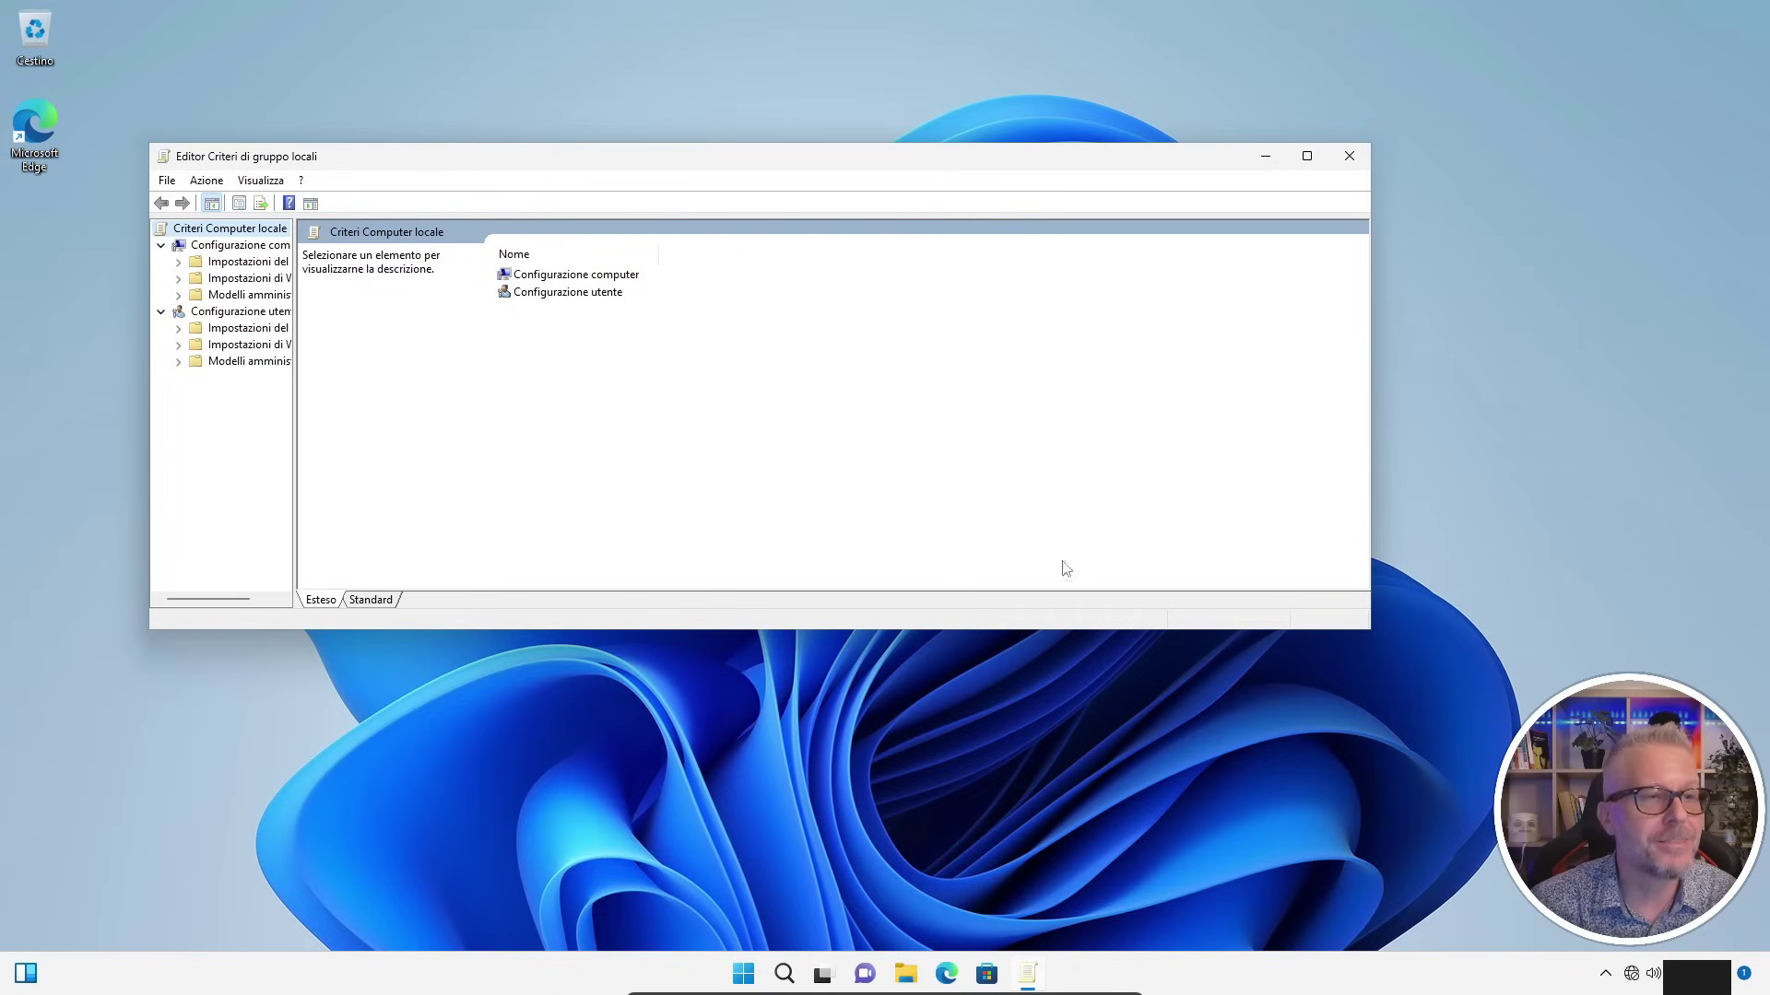
pyautogui.moveTo(294, 533); pyautogui.dragTo(466, 515)
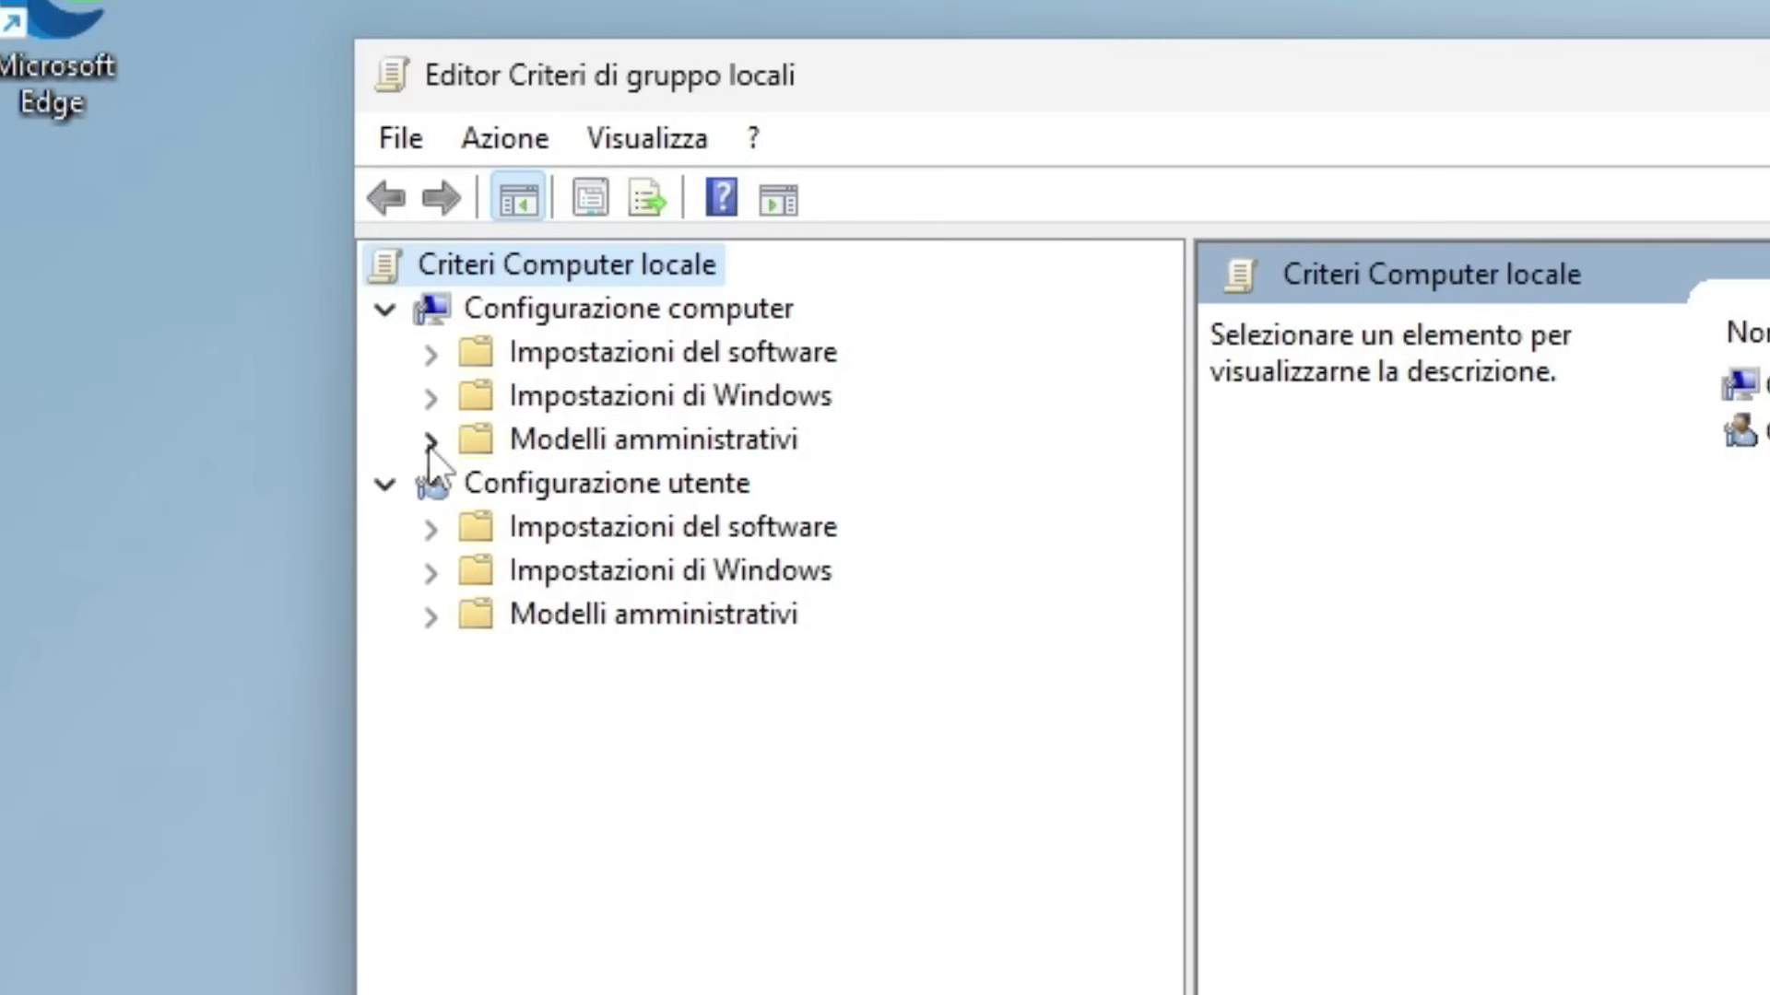
# Display the Windows PowerShell policies under Configurazione computer > Modelli amministrativi > Componenti di Windows.
pyautogui.click(430, 442)
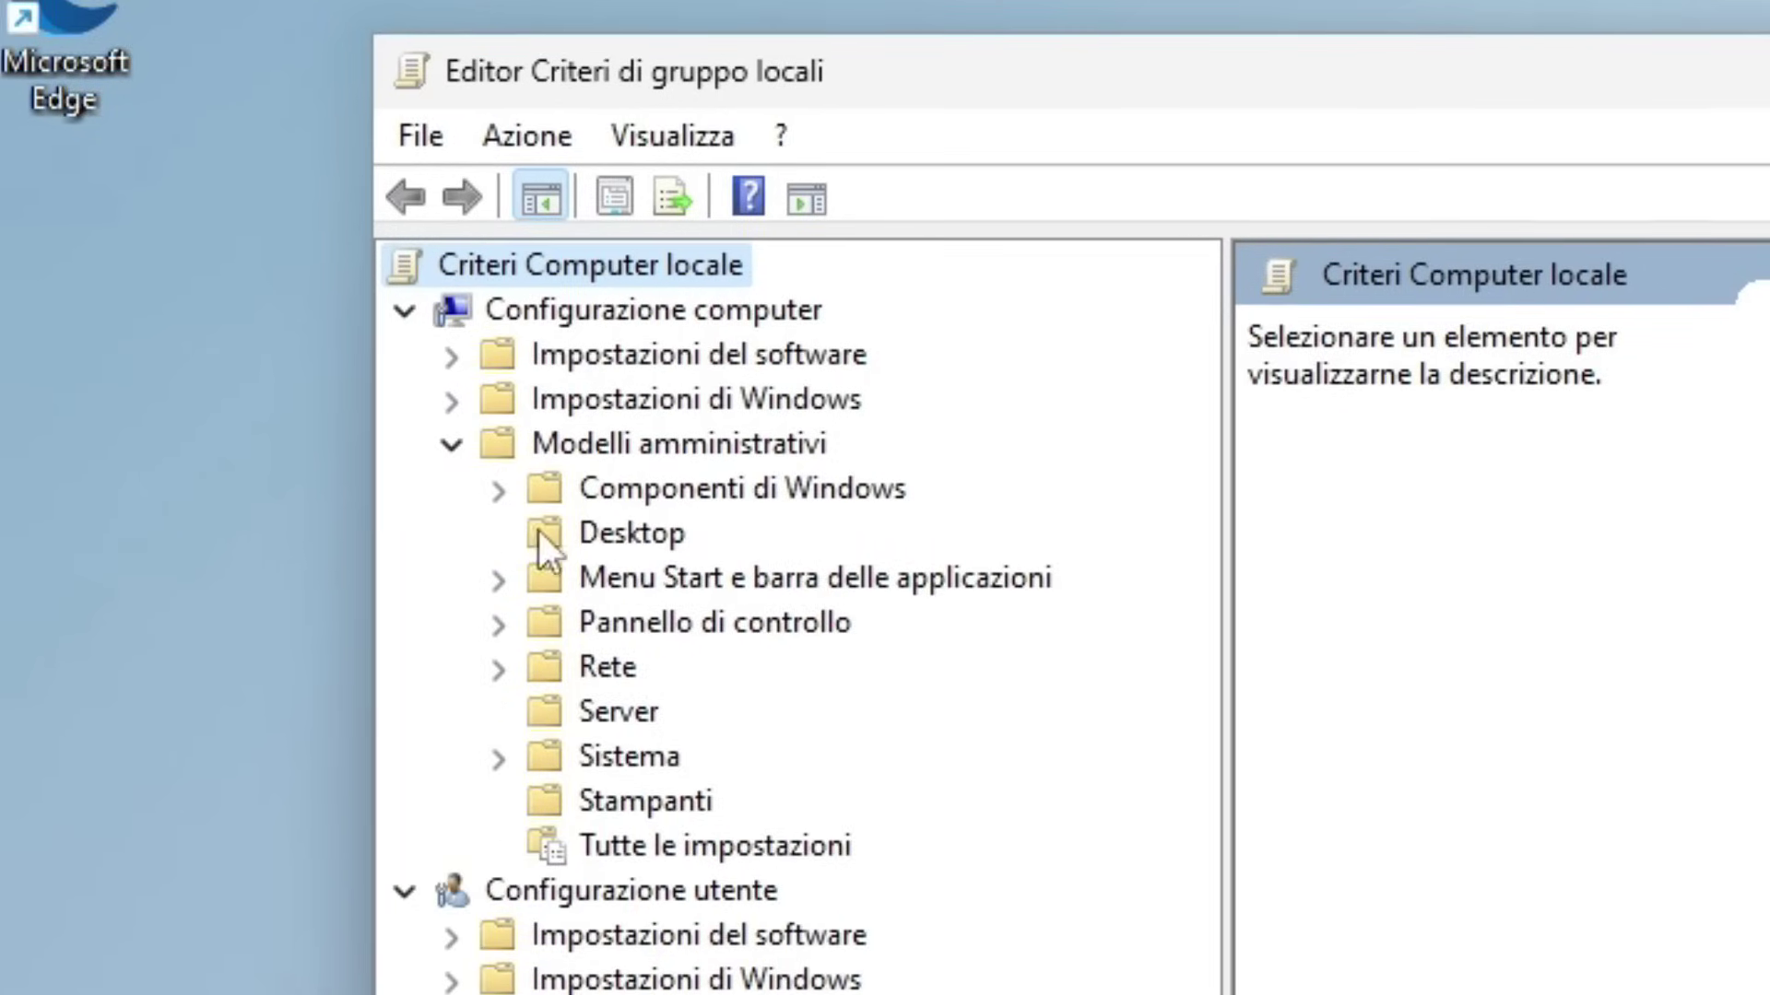
pyautogui.click(496, 495)
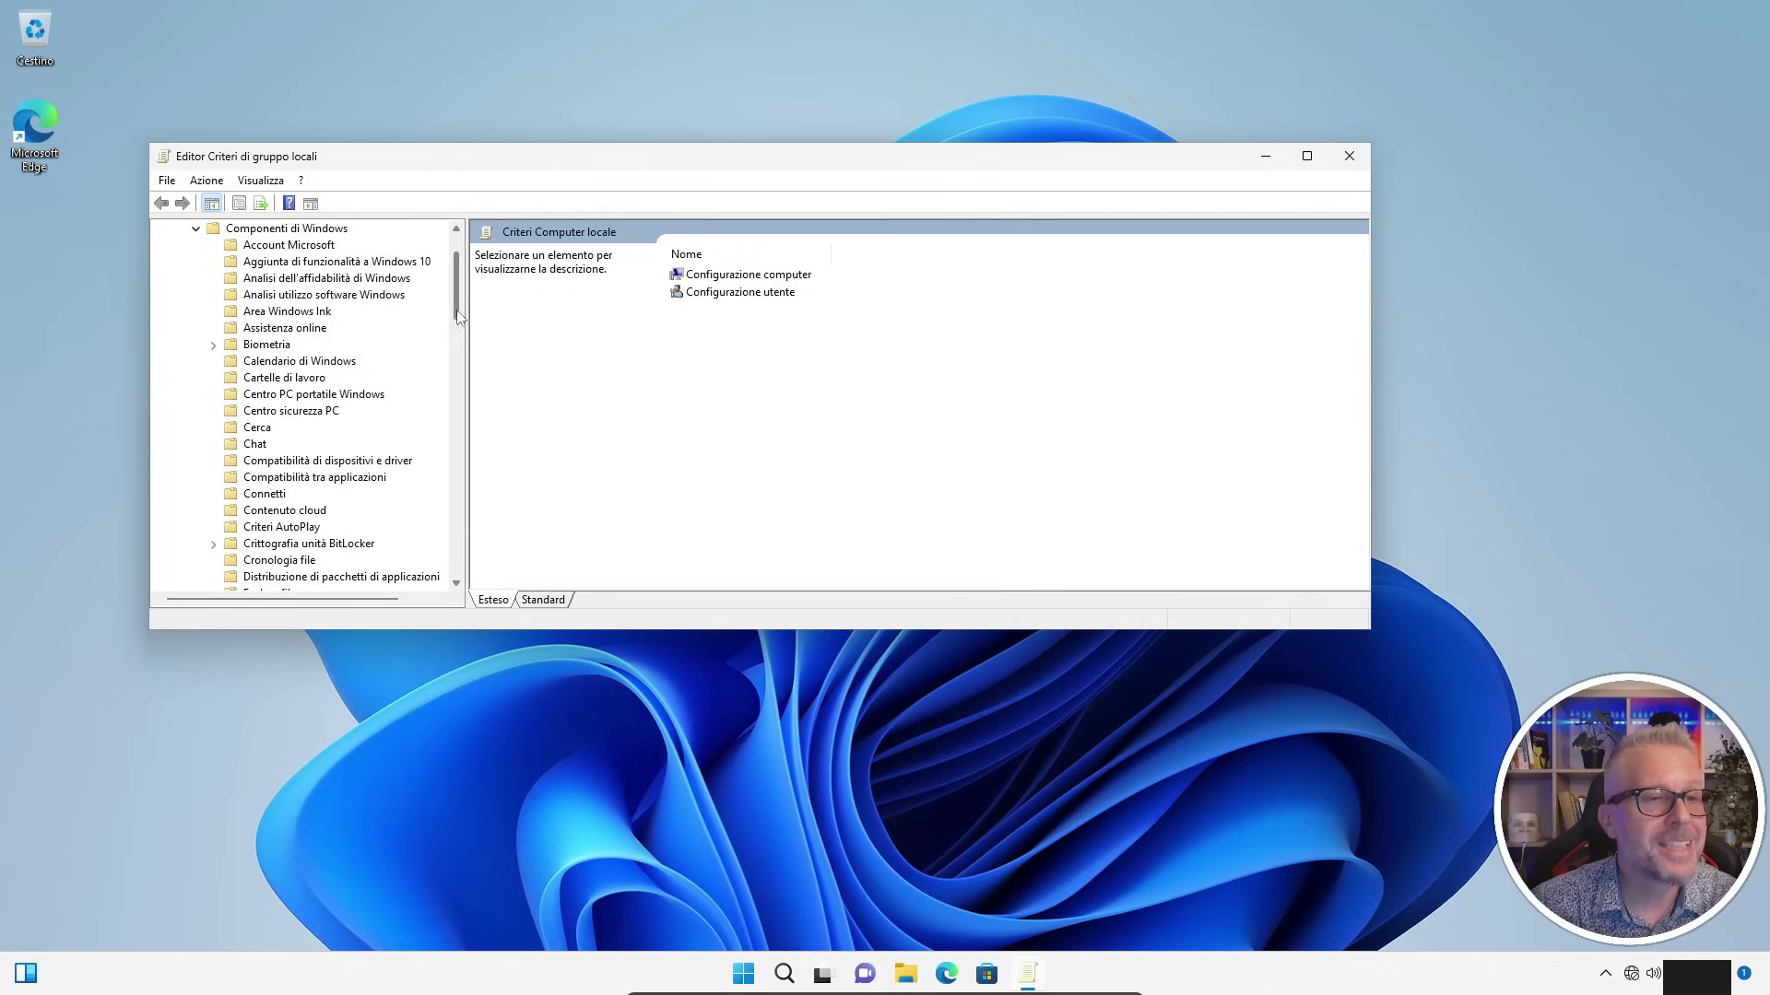
pyautogui.moveTo(1203, 495); pyautogui.dragTo(1196, 817)
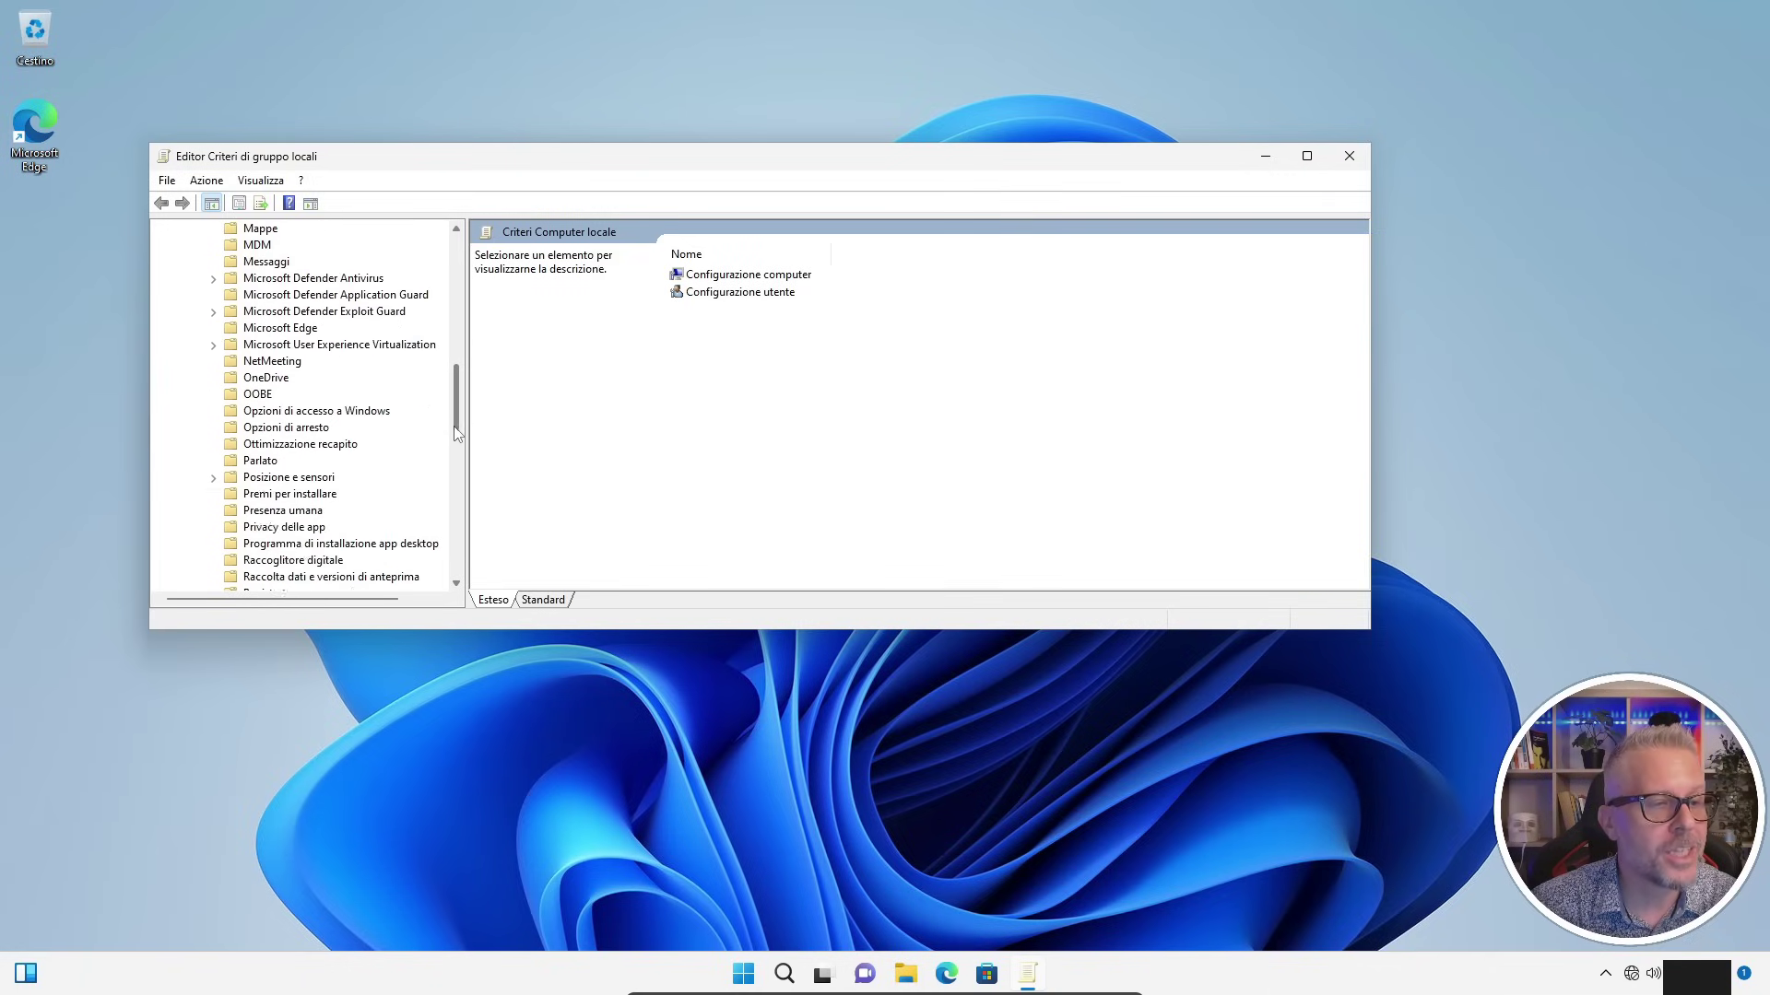
pyautogui.moveTo(456, 433); pyautogui.dragTo(477, 574)
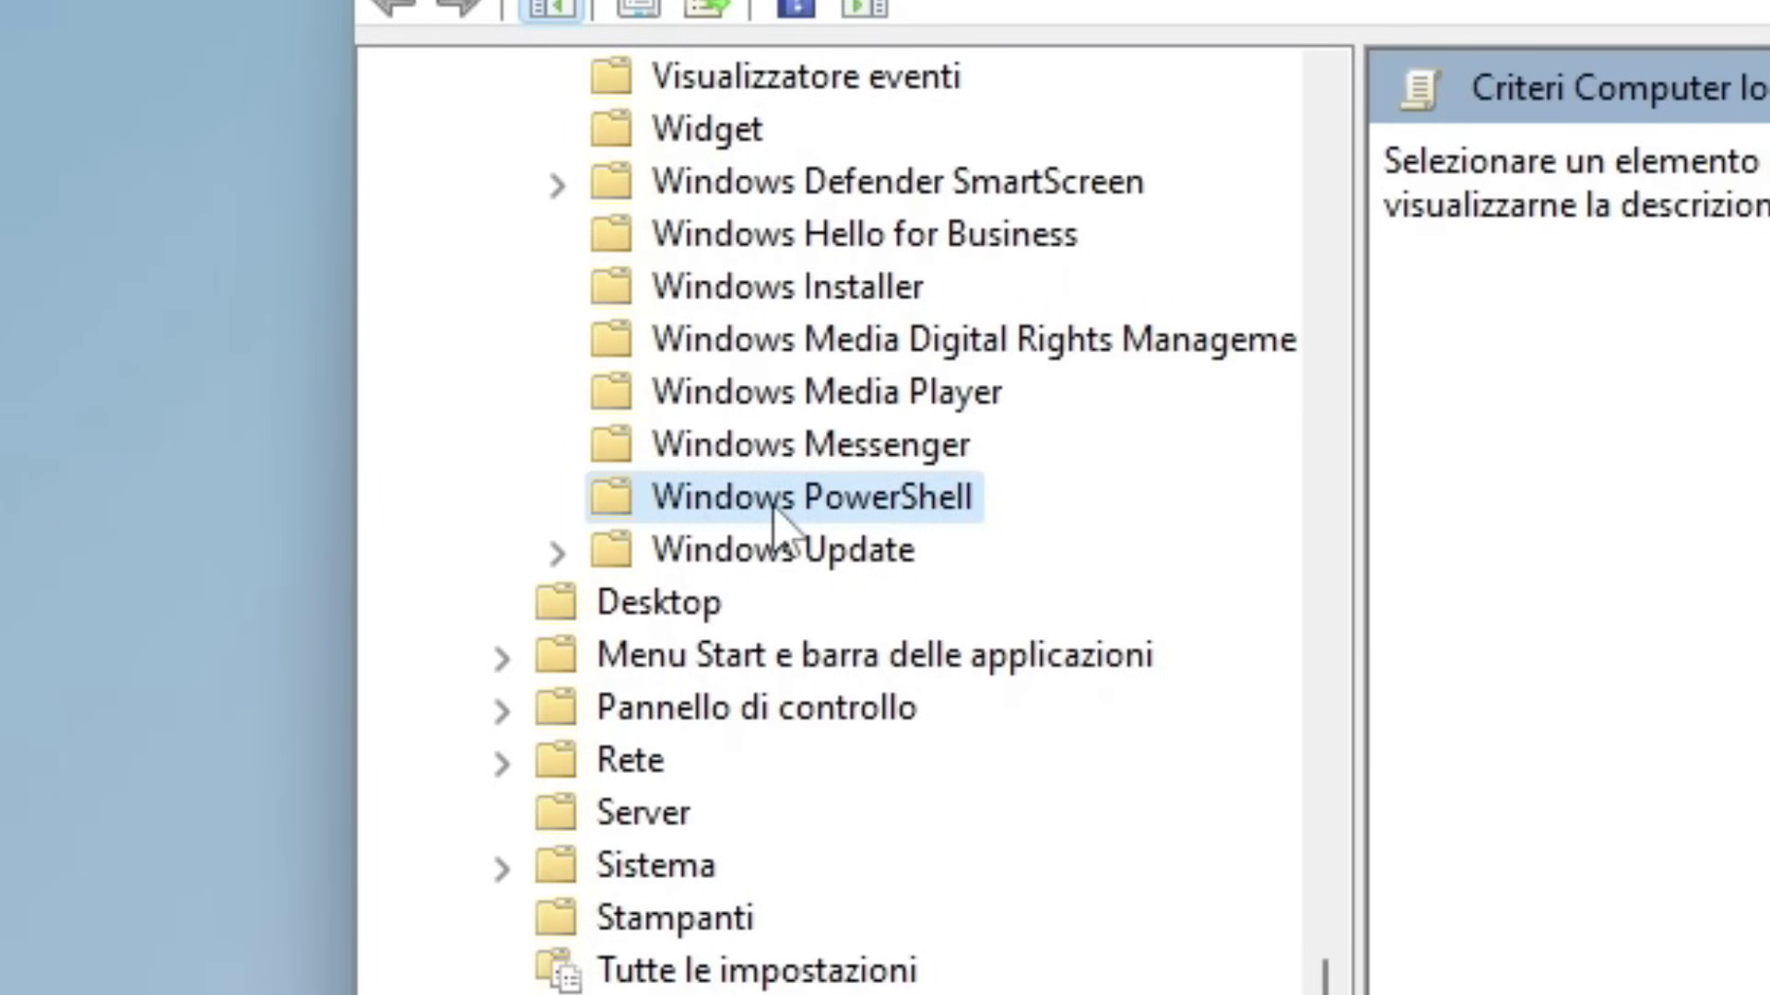
pyautogui.click(772, 505)
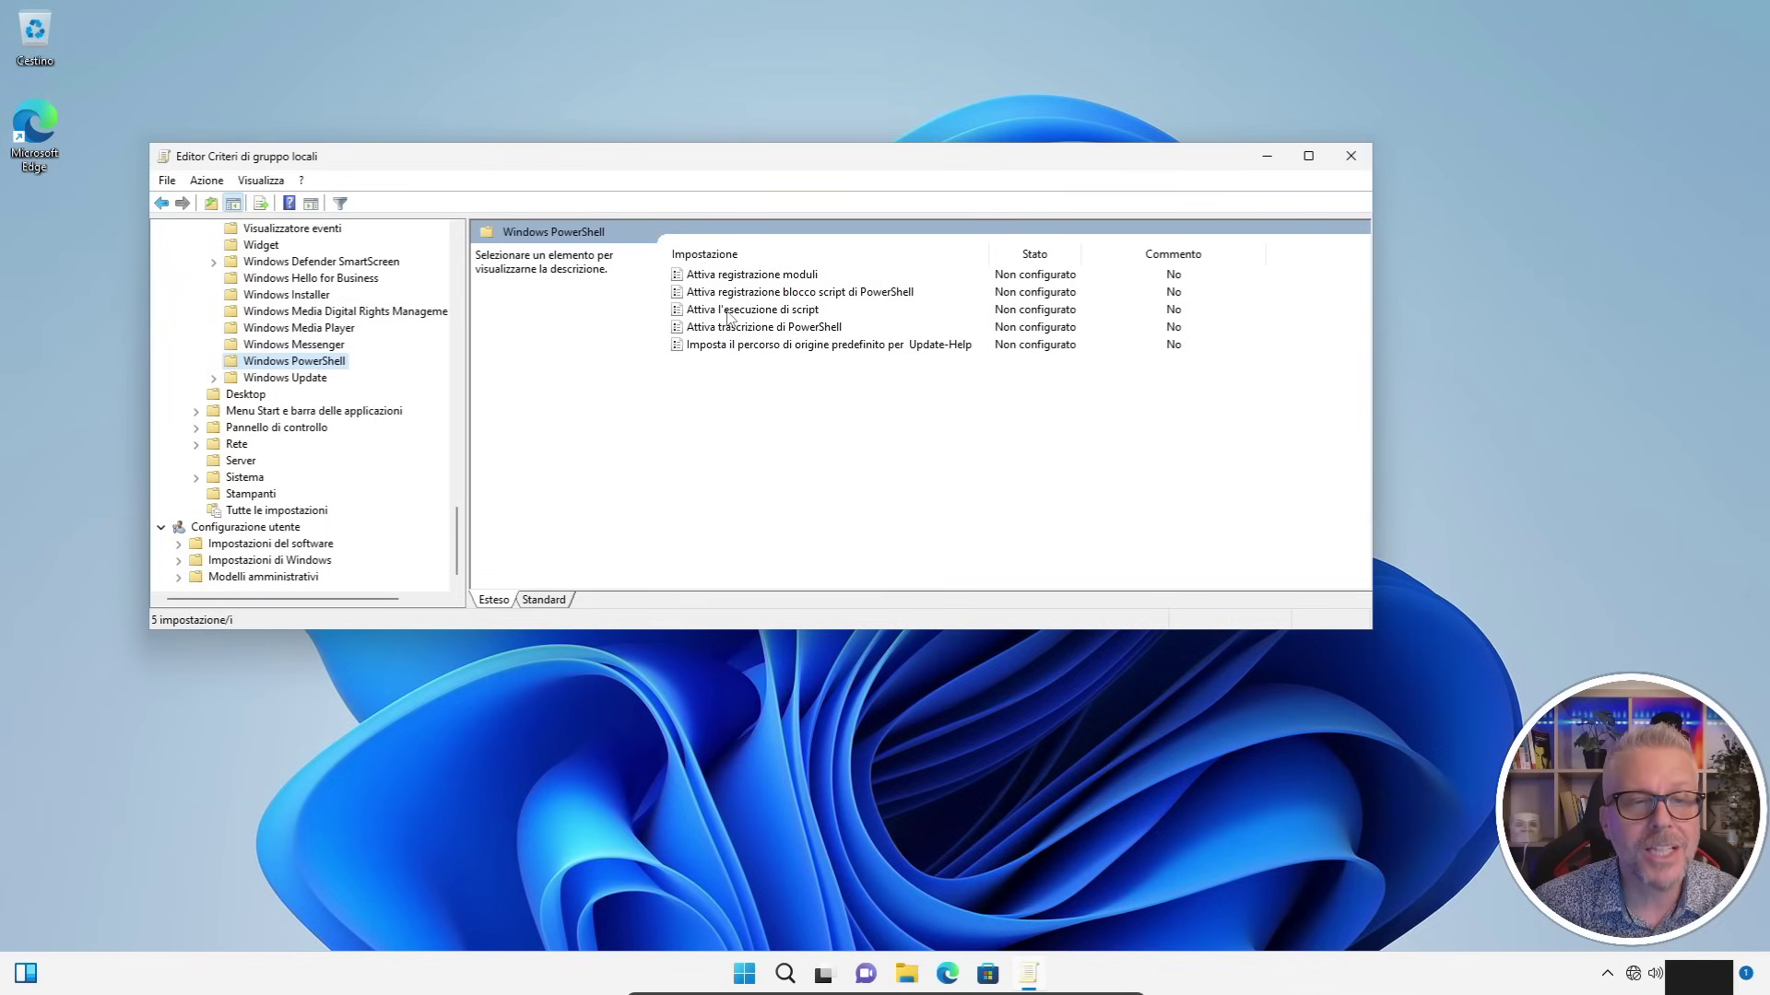
# Set the "Attiva l'esecuzione di script" policy to Disattivata, apply the change and close the Local Group Policy Editor.
pyautogui.click(728, 312)
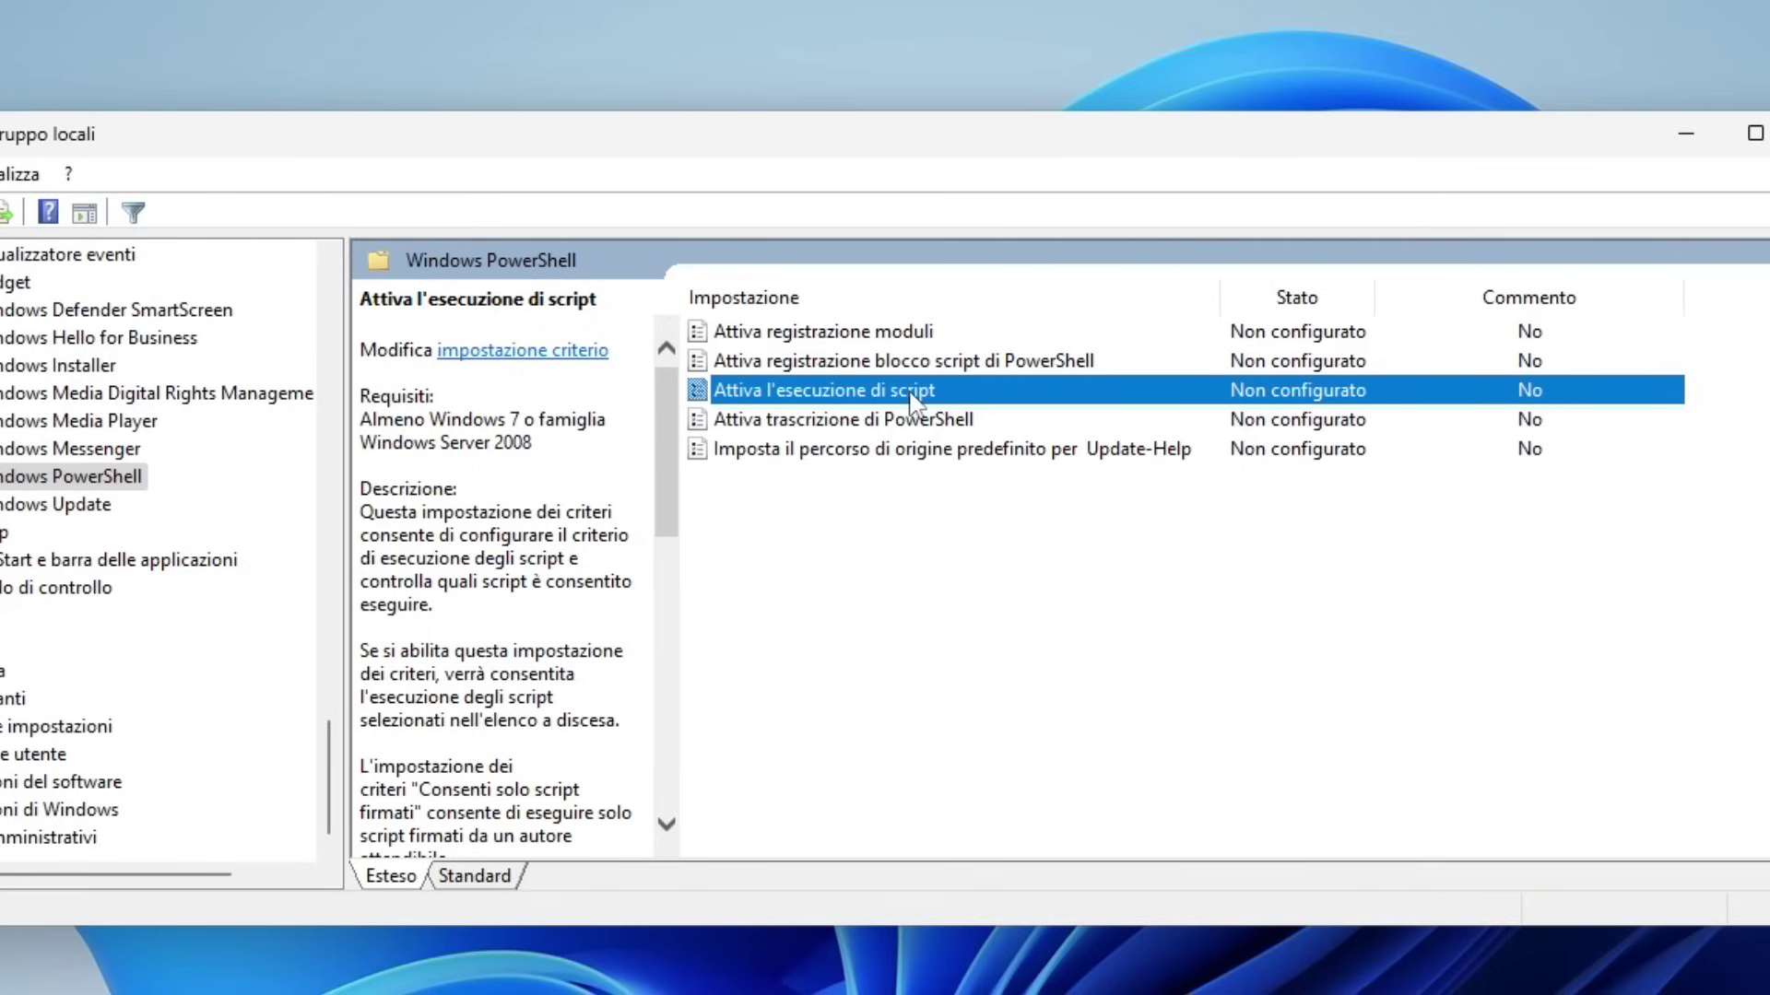
pyautogui.doubleClick(912, 396)
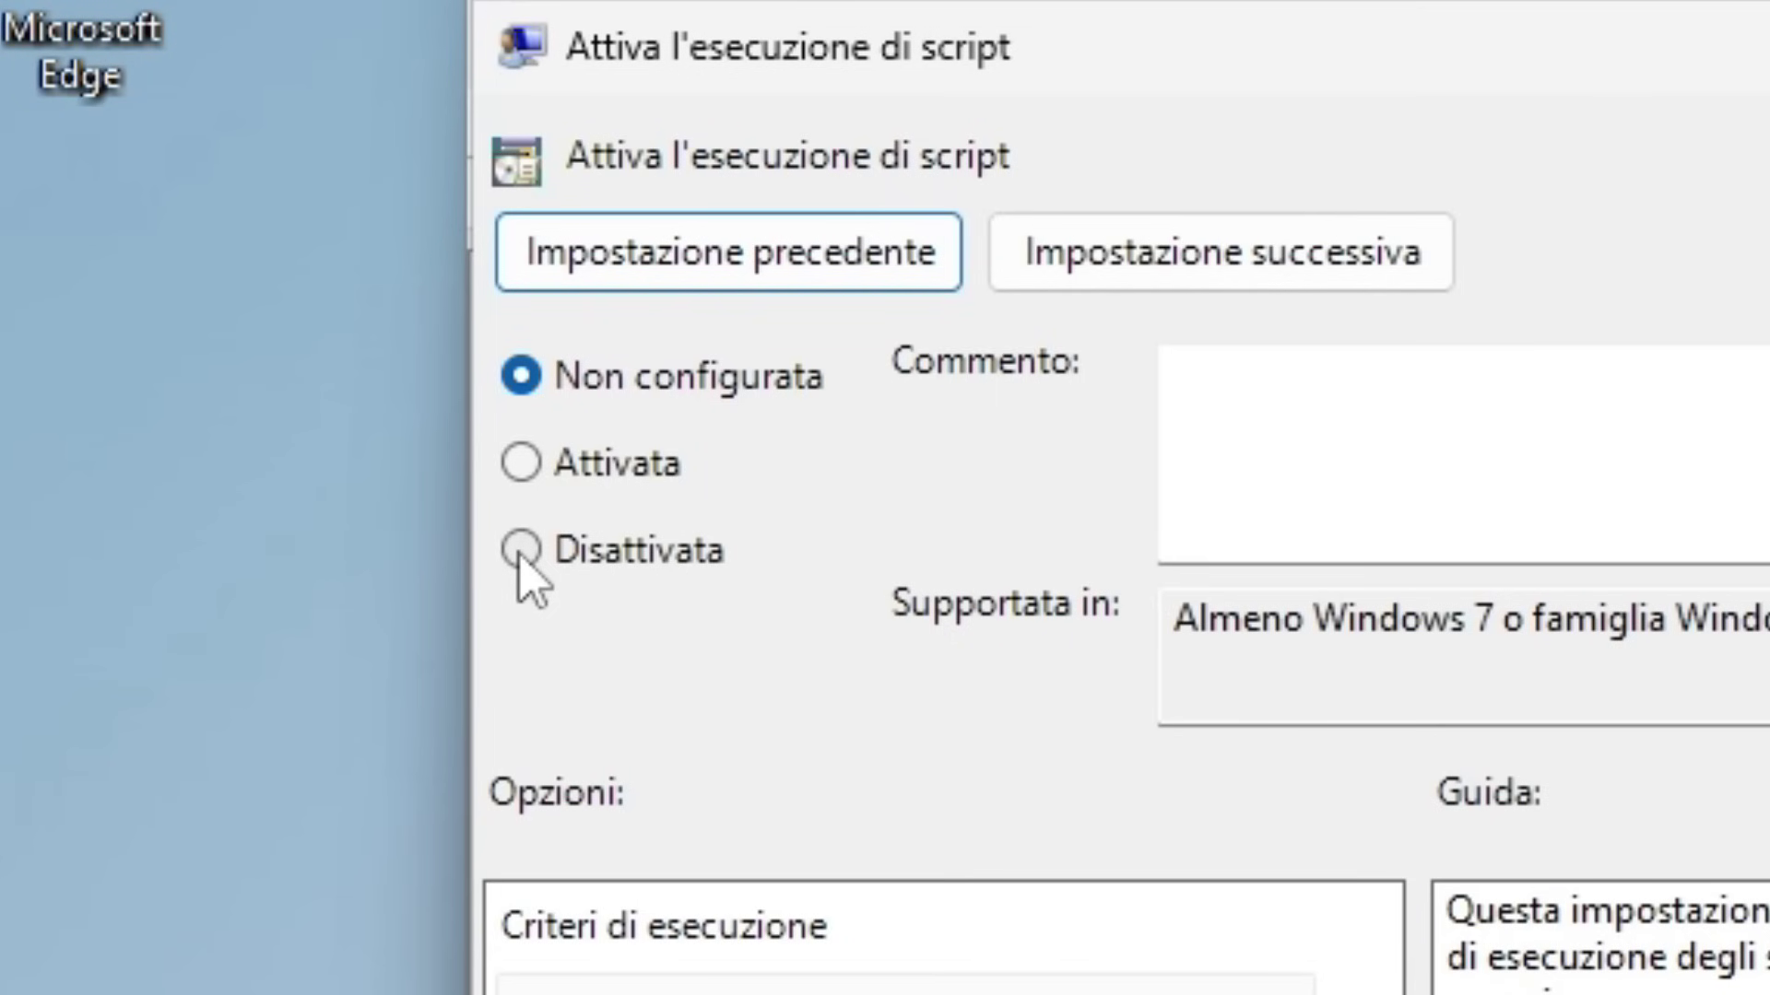
pyautogui.click(521, 551)
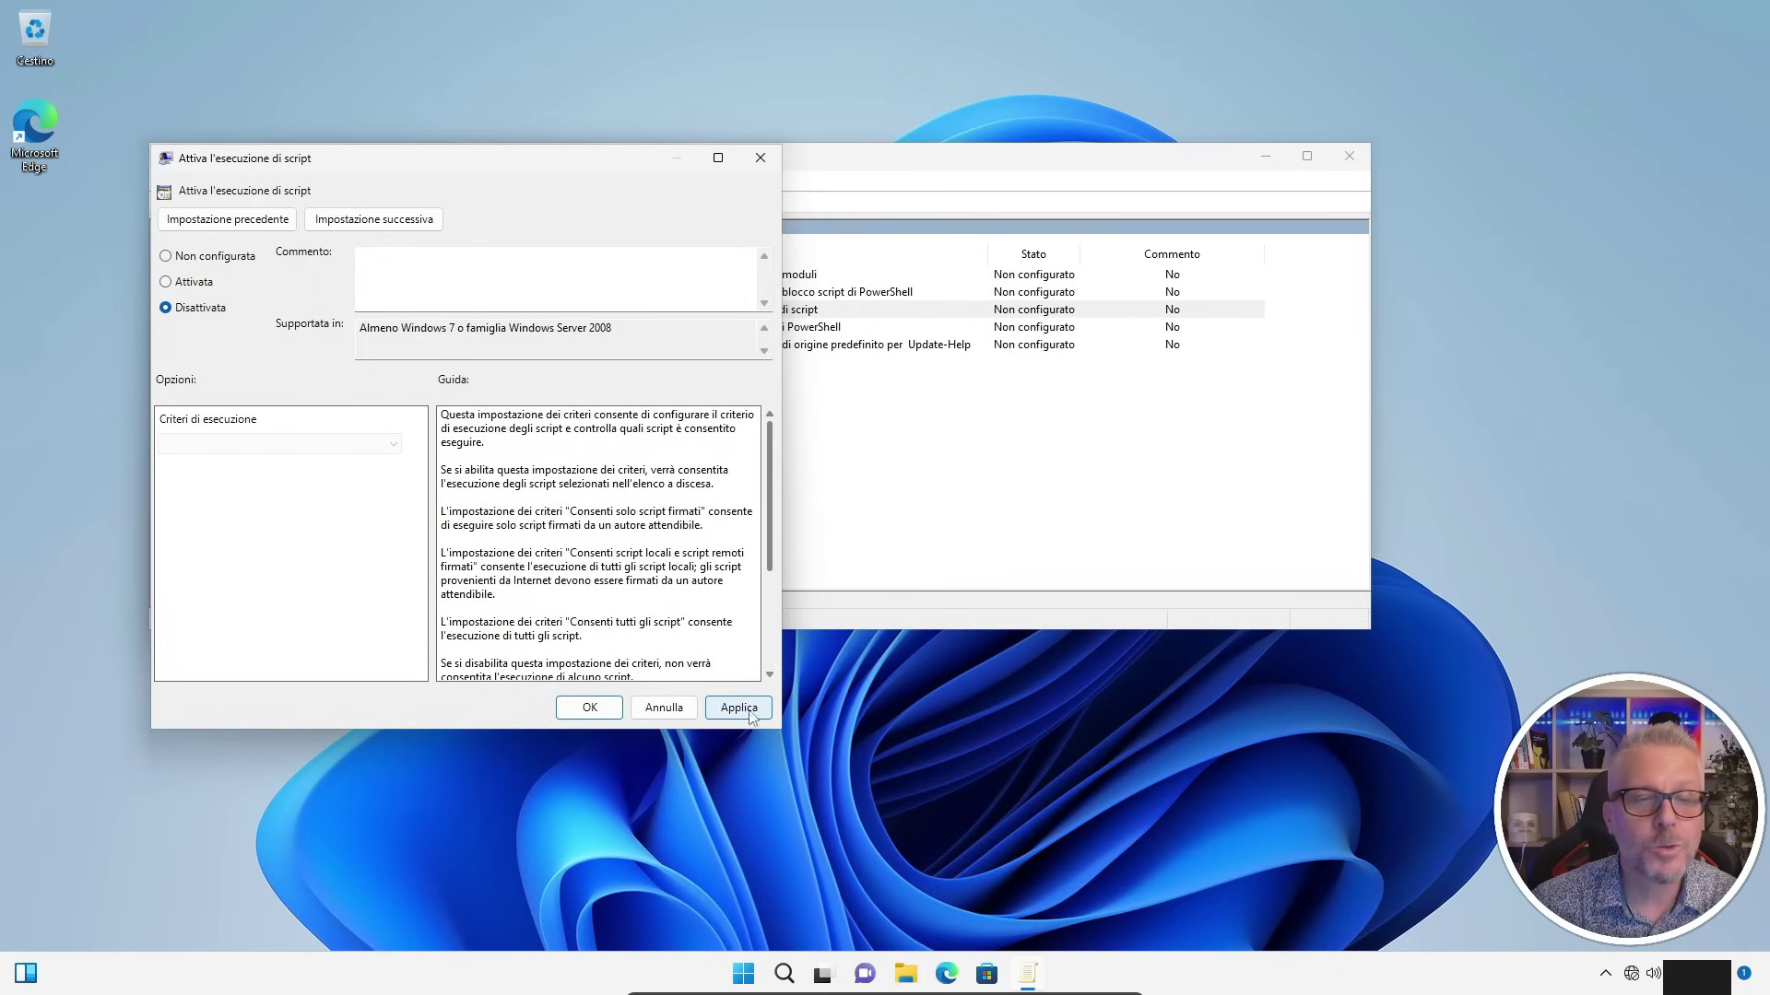
pyautogui.click(742, 708)
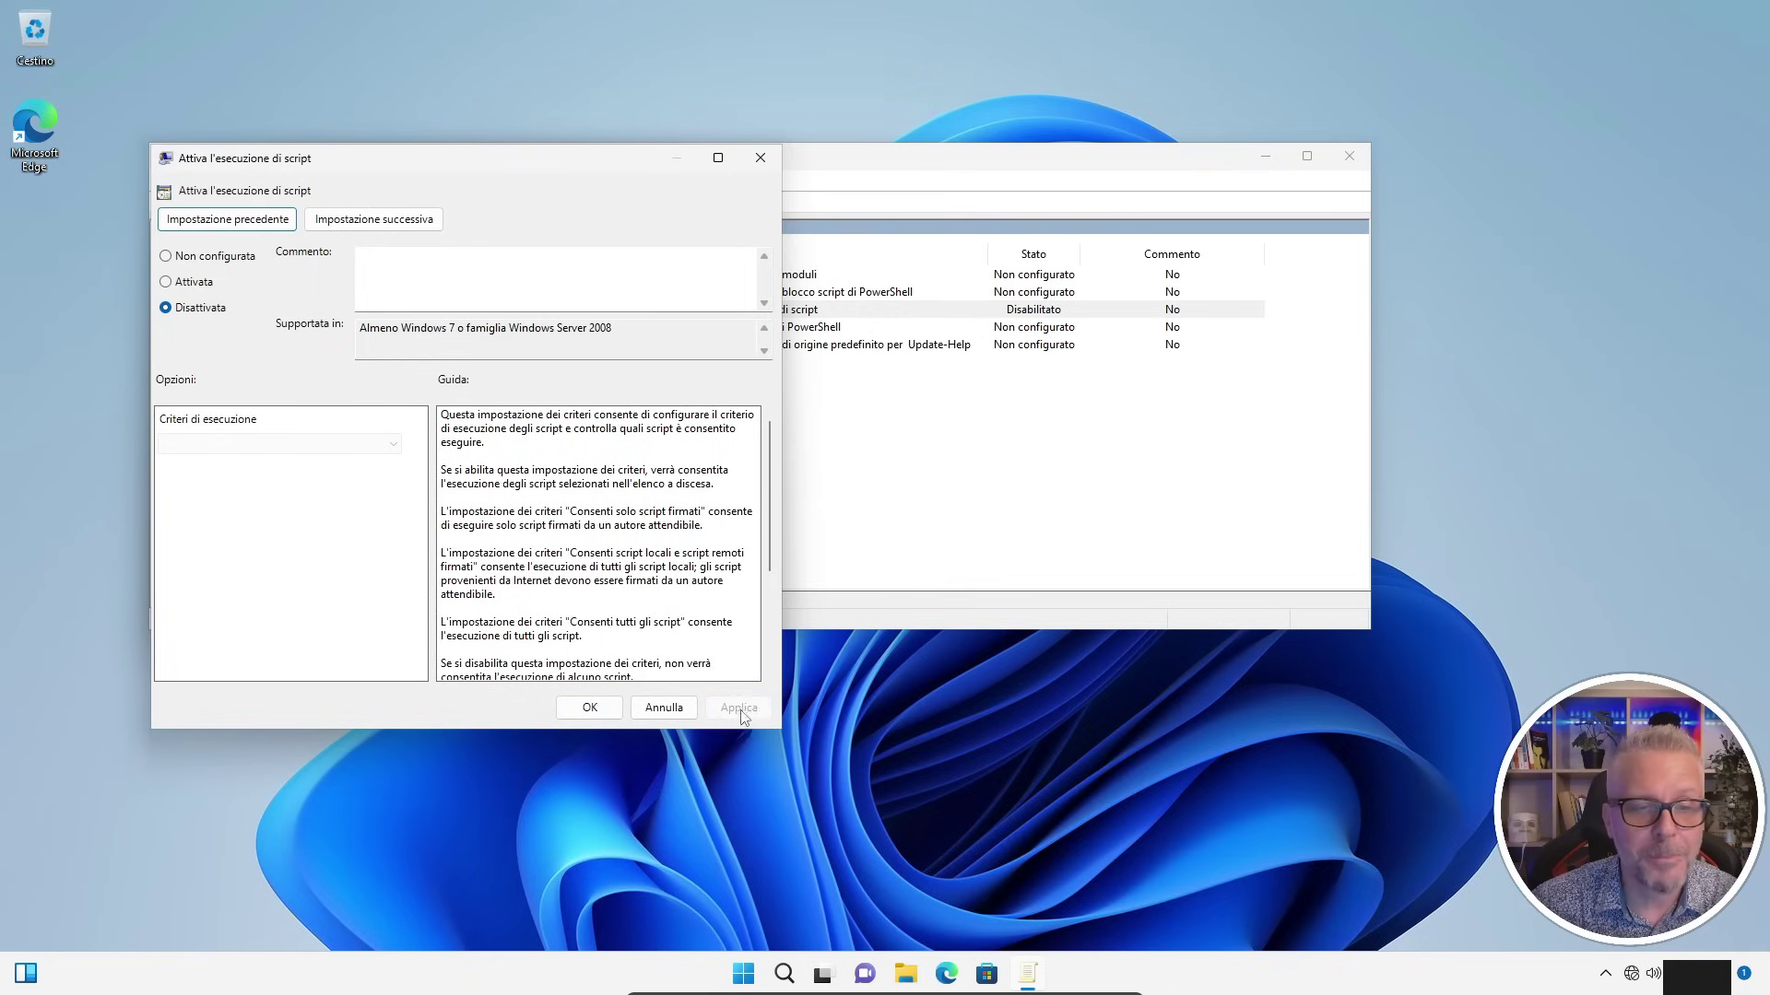
pyautogui.click(589, 708)
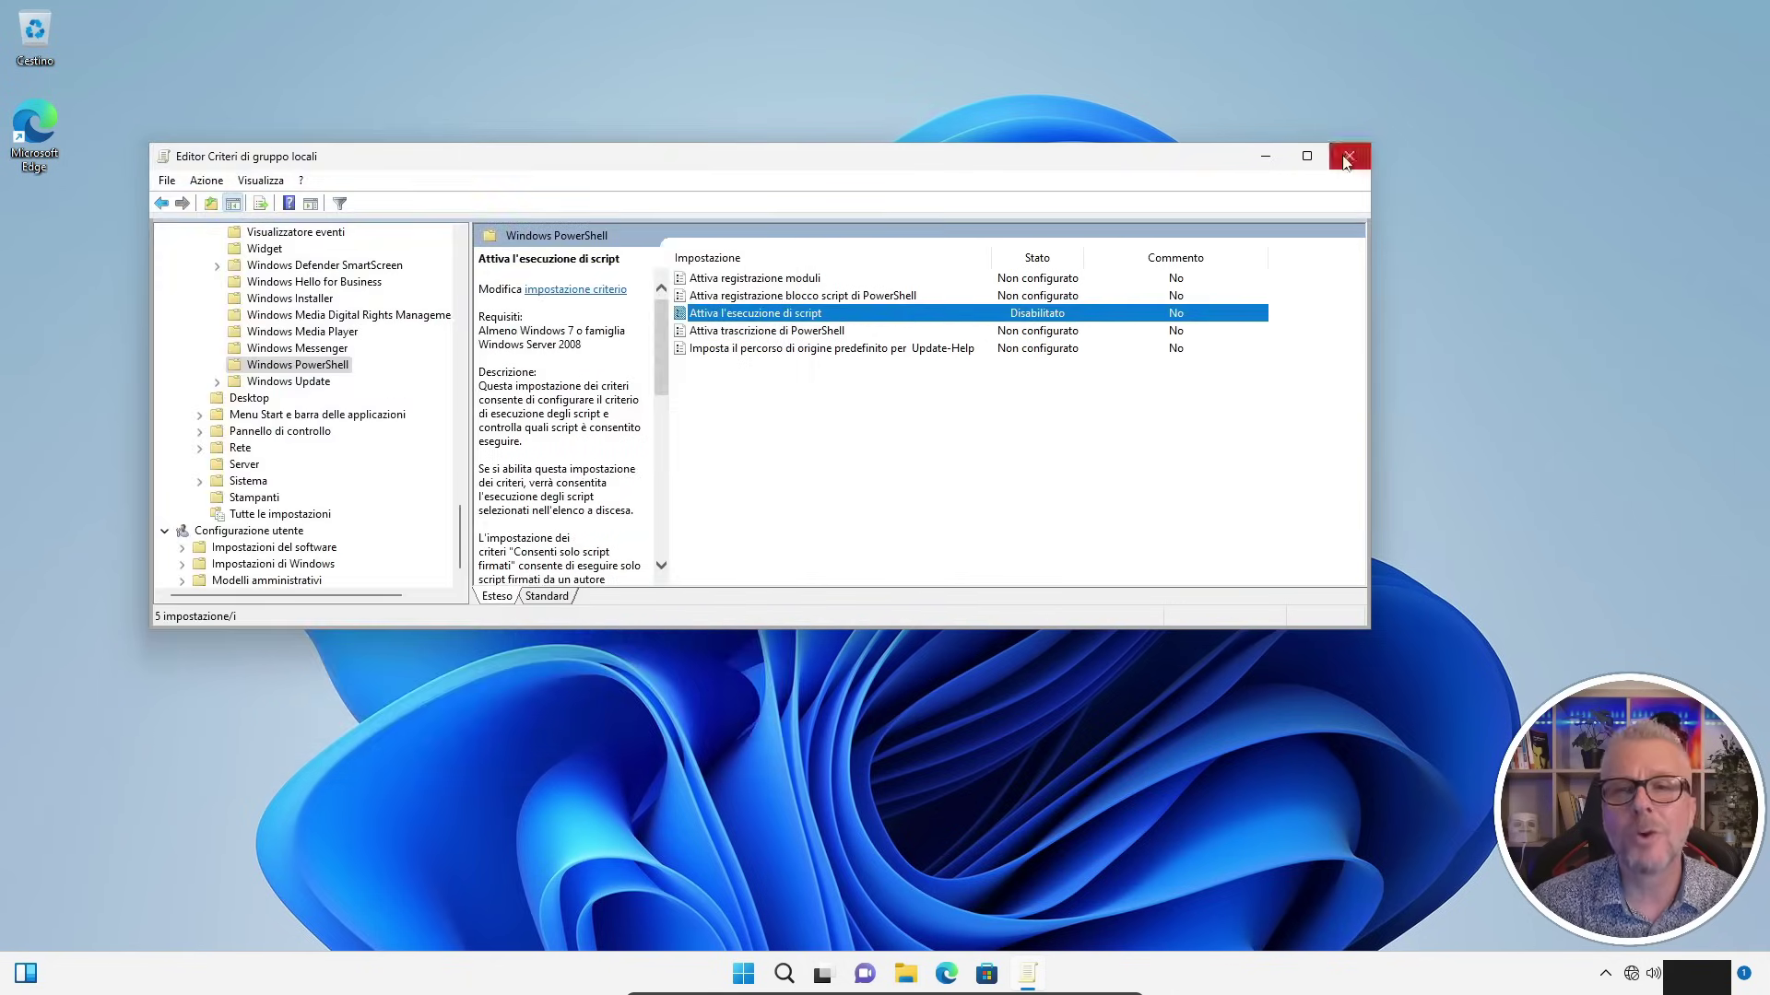
pyautogui.click(1346, 158)
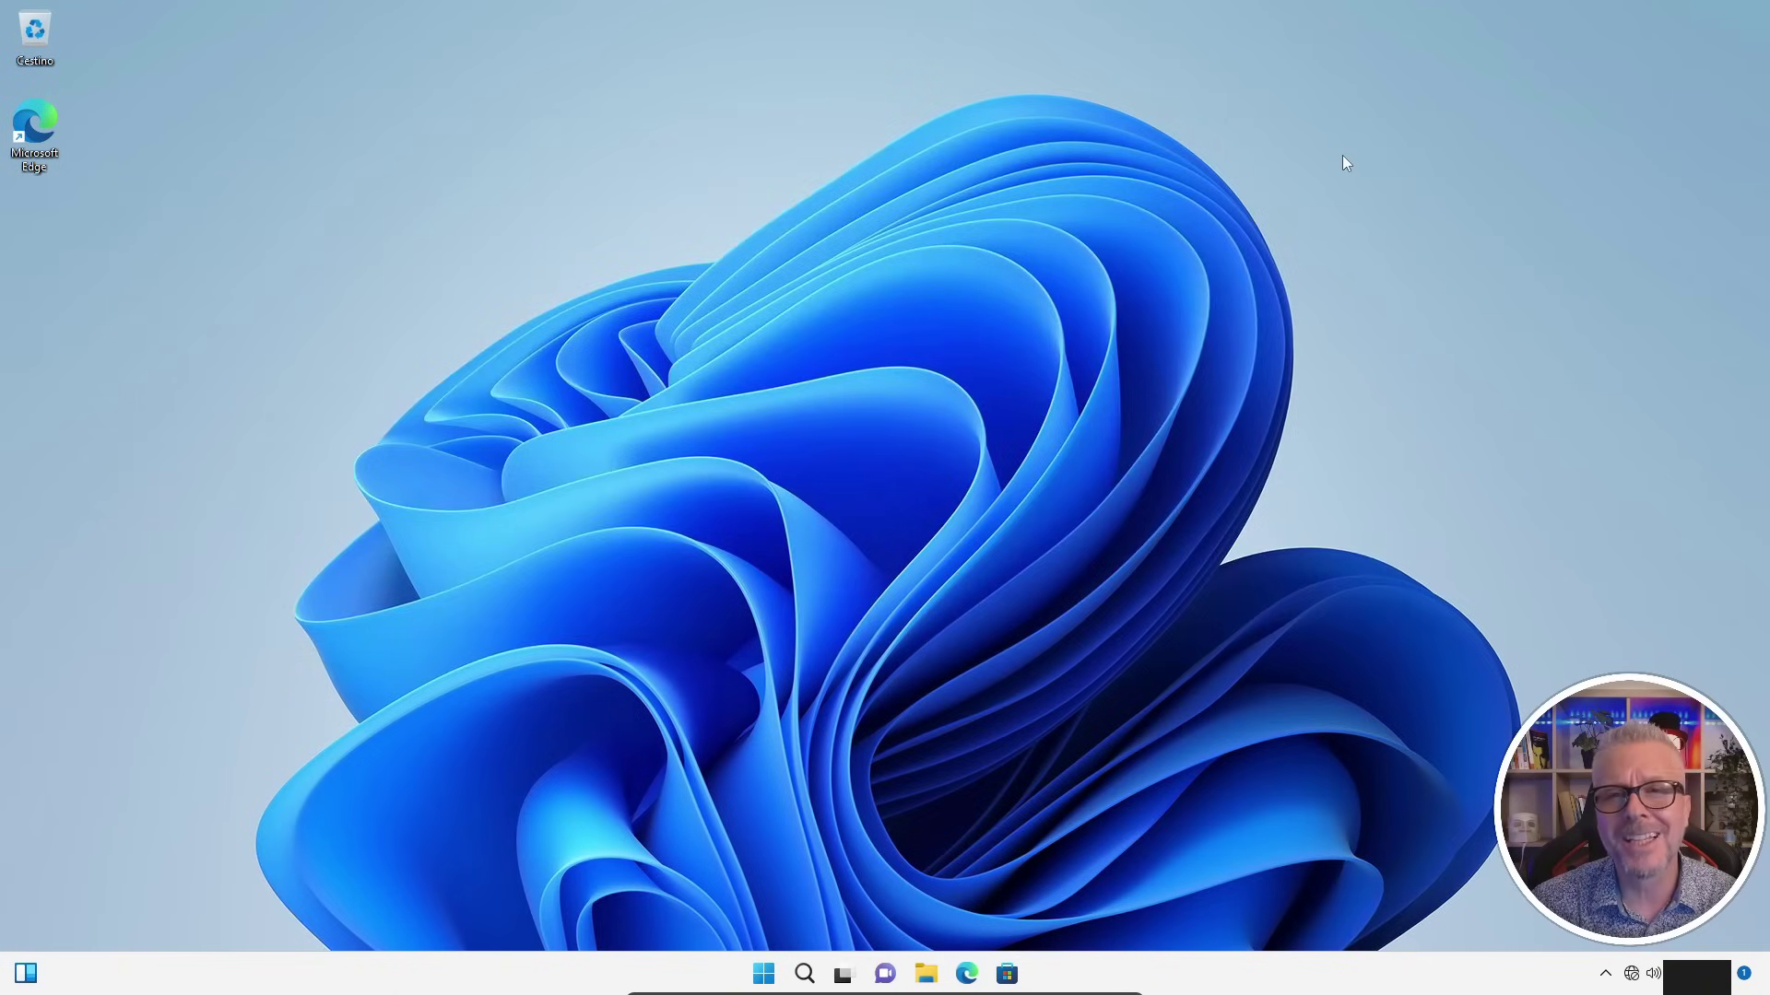